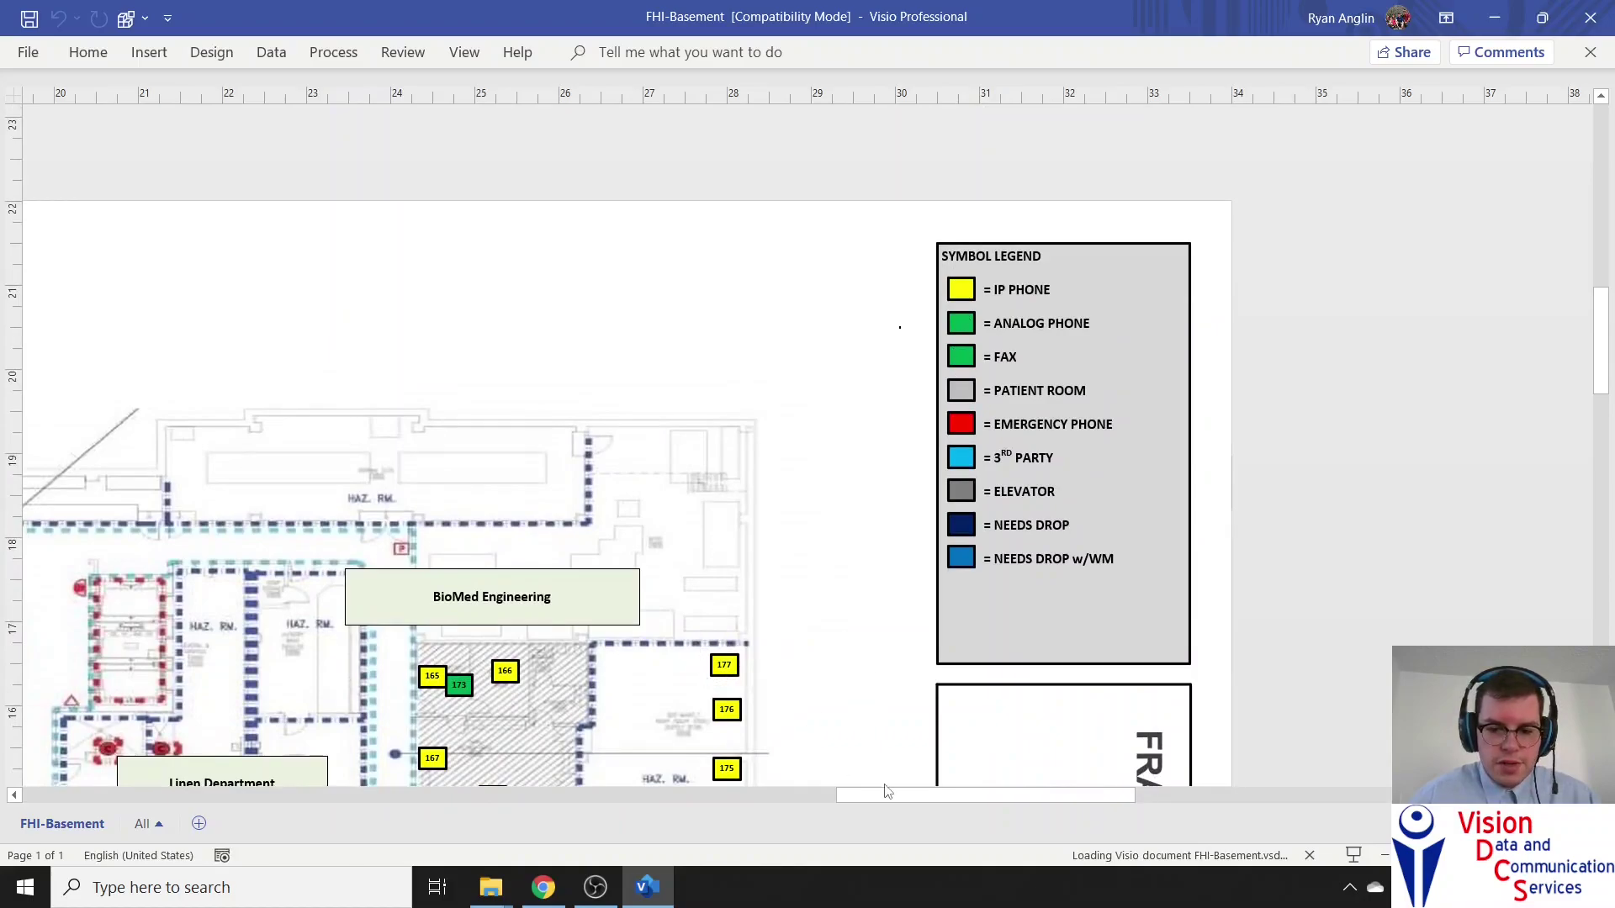
Duplicate phone shape 82 near Central Supply
scroll(808, 656, left, 8)
scroll(732, 504, down, 1)
scroll(732, 505, down, 1)
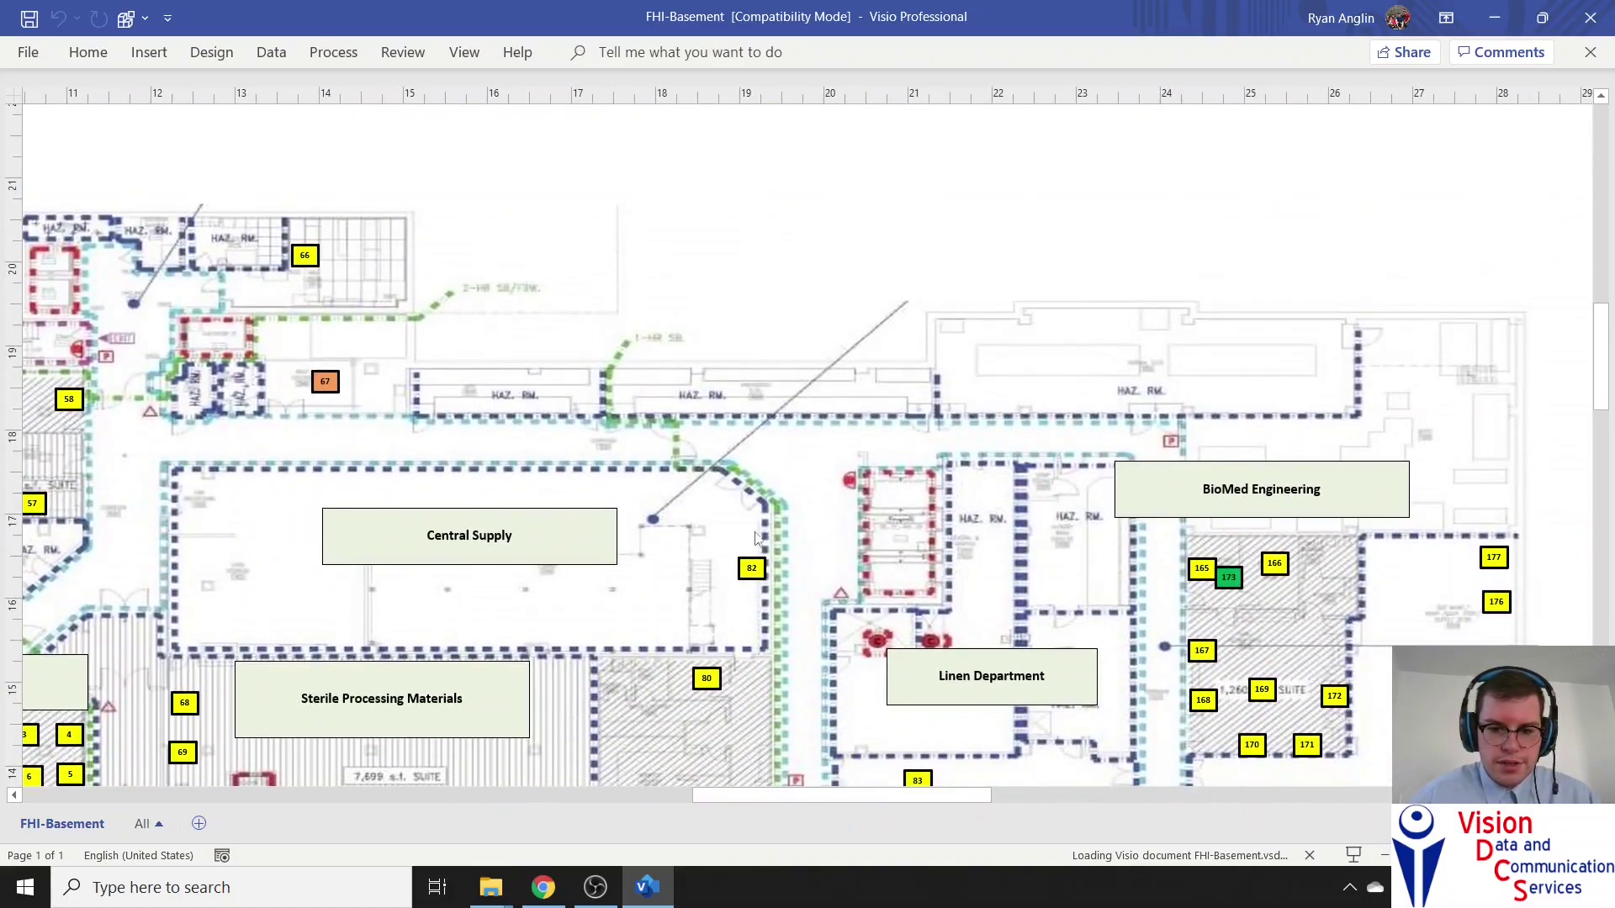
click(751, 567)
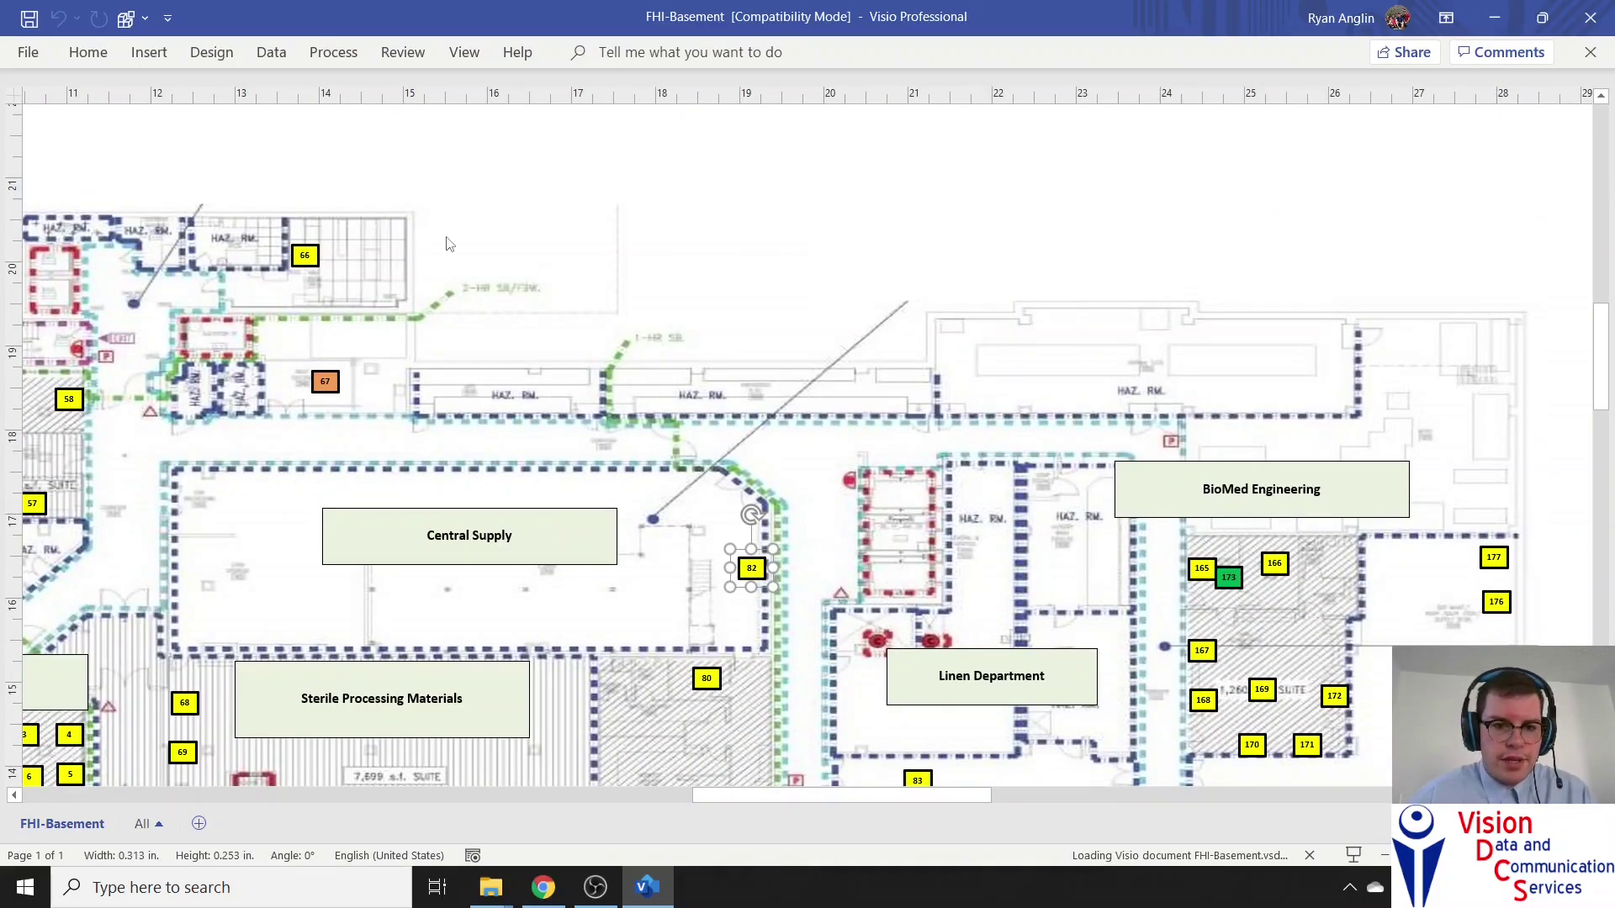
key(ctrl+x)
key(ctrl+v)
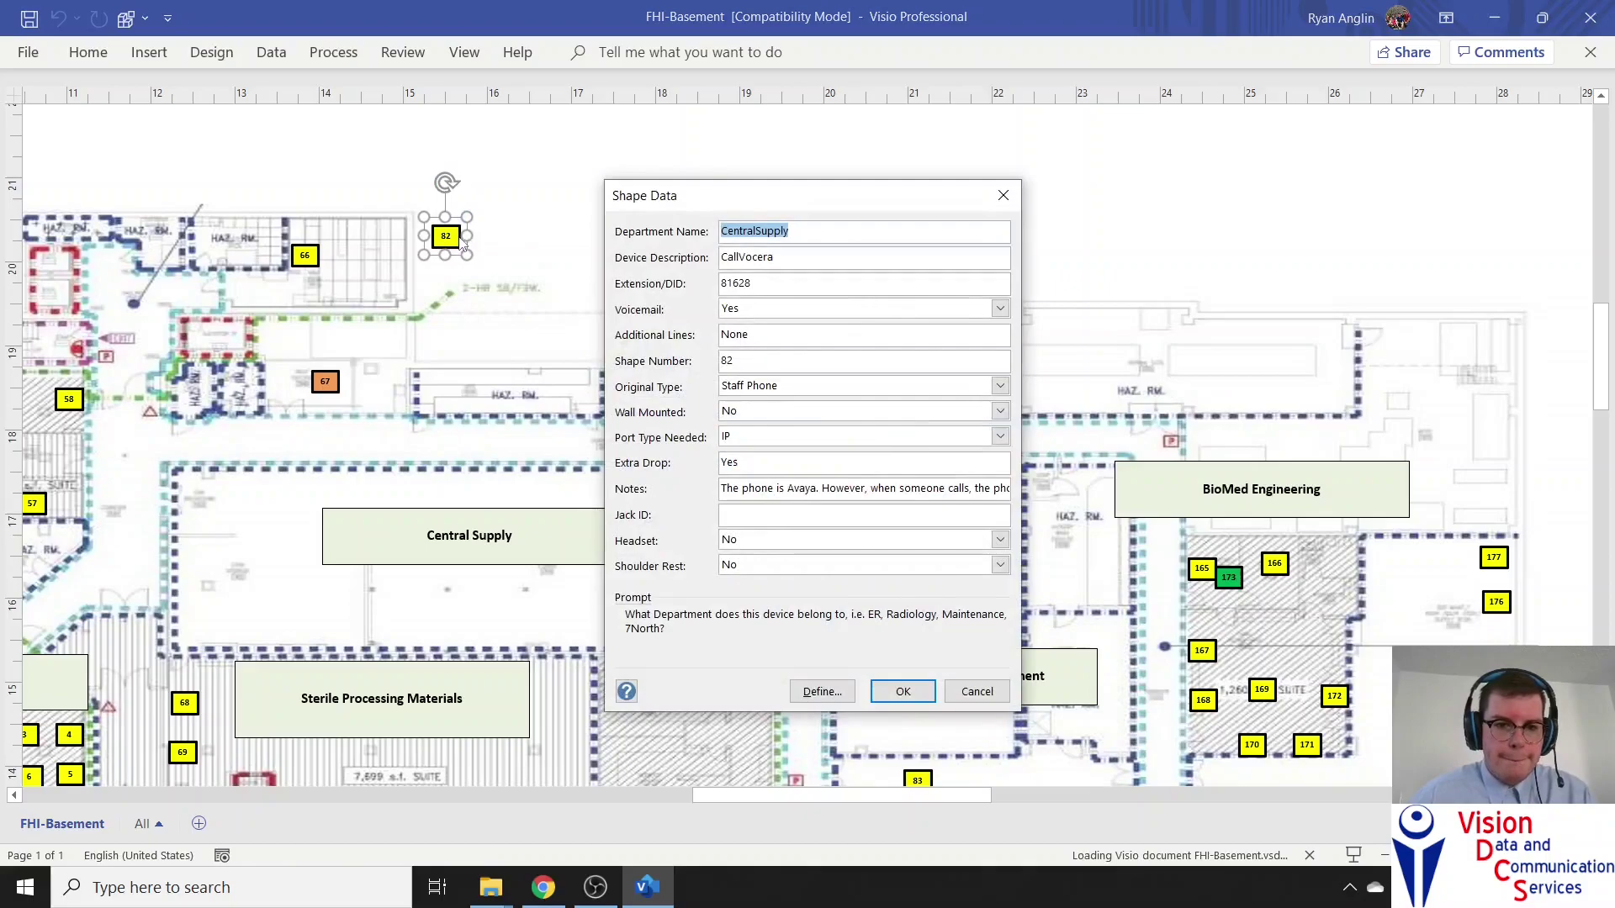
Clear the copy's Department Name and Device Description values
drag(791, 231, 732, 231)
key(BackSpace)
key(BackSpace)
key(BackSpace)
click(713, 257)
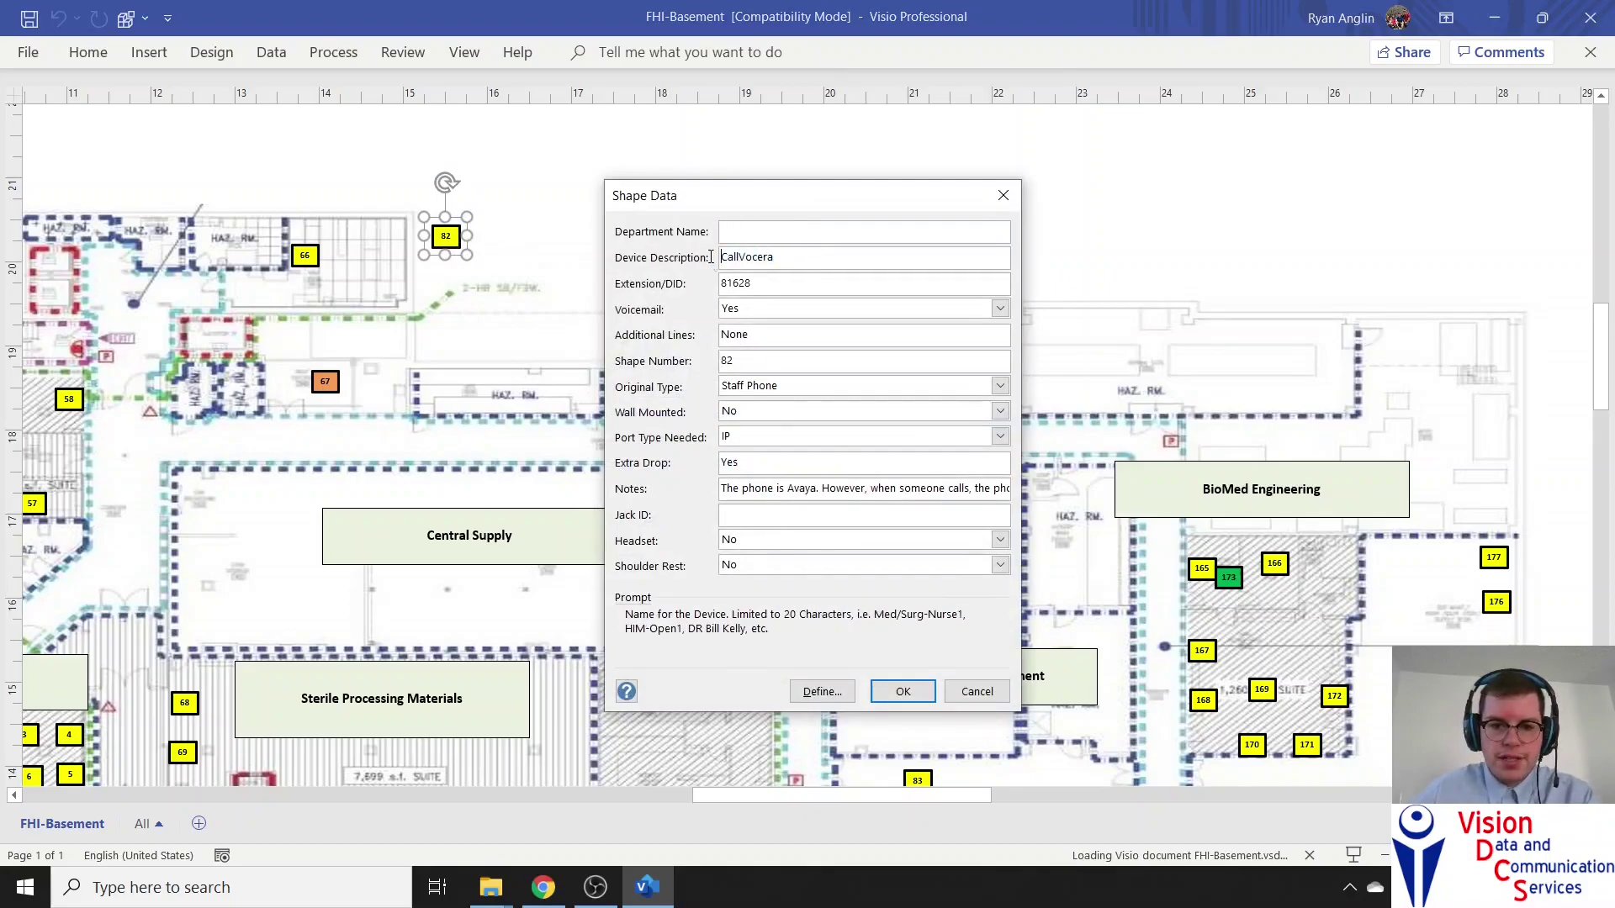
double_click(765, 262)
key(BackSpace)
click(762, 284)
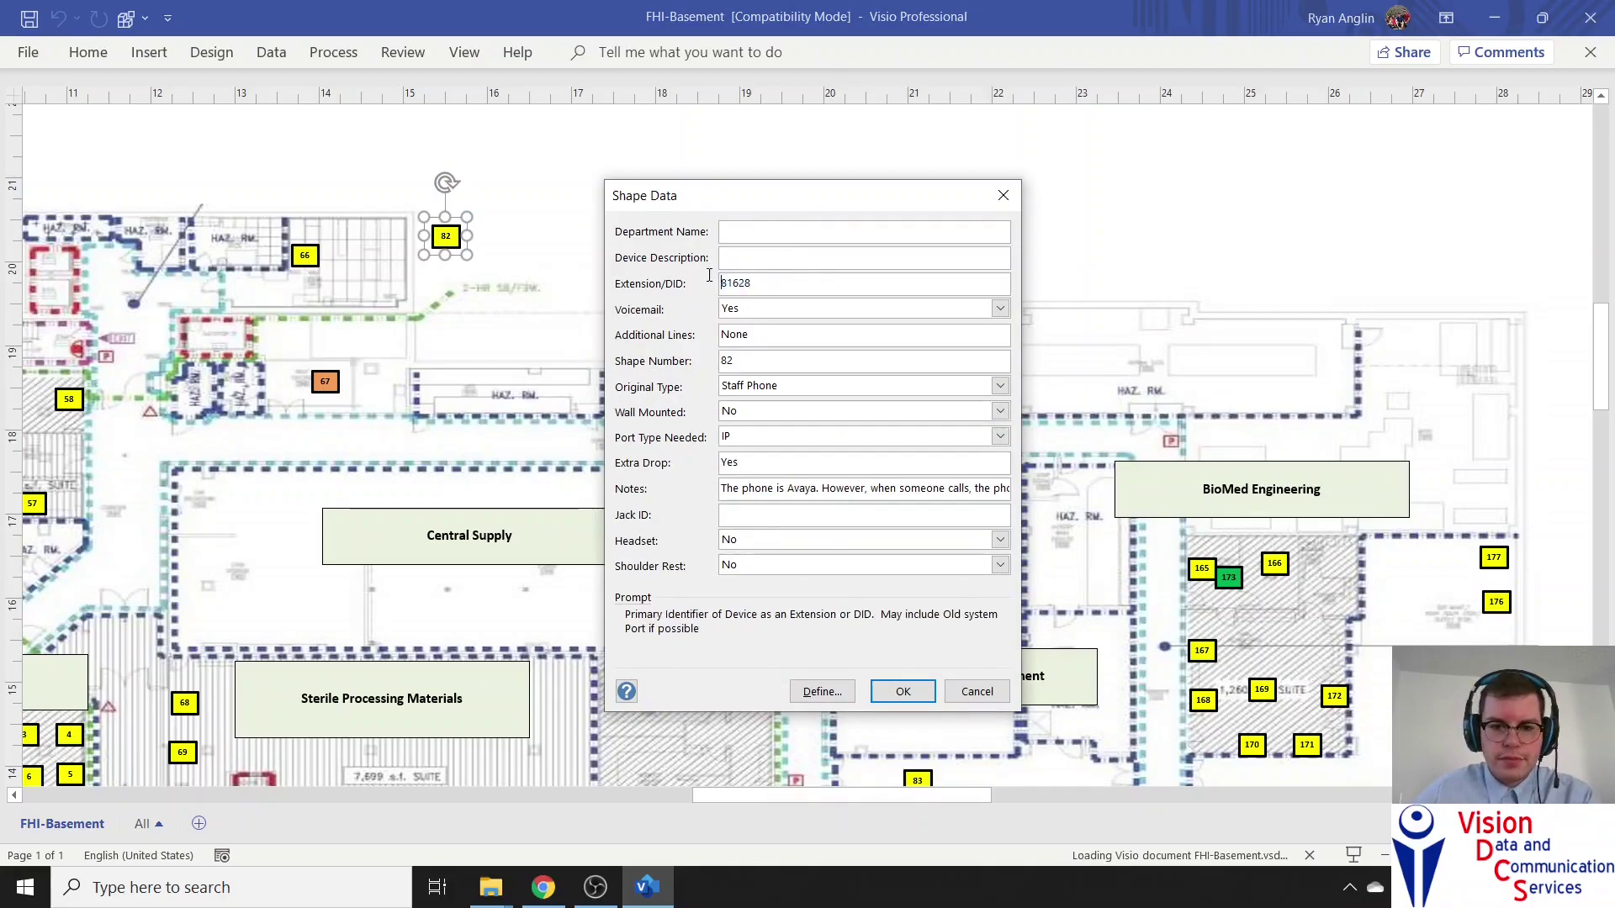
double_click(761, 285)
Set Voicemail to No and clear the Extension/DID and Additional Lines values
key(BackSpace)
click(751, 309)
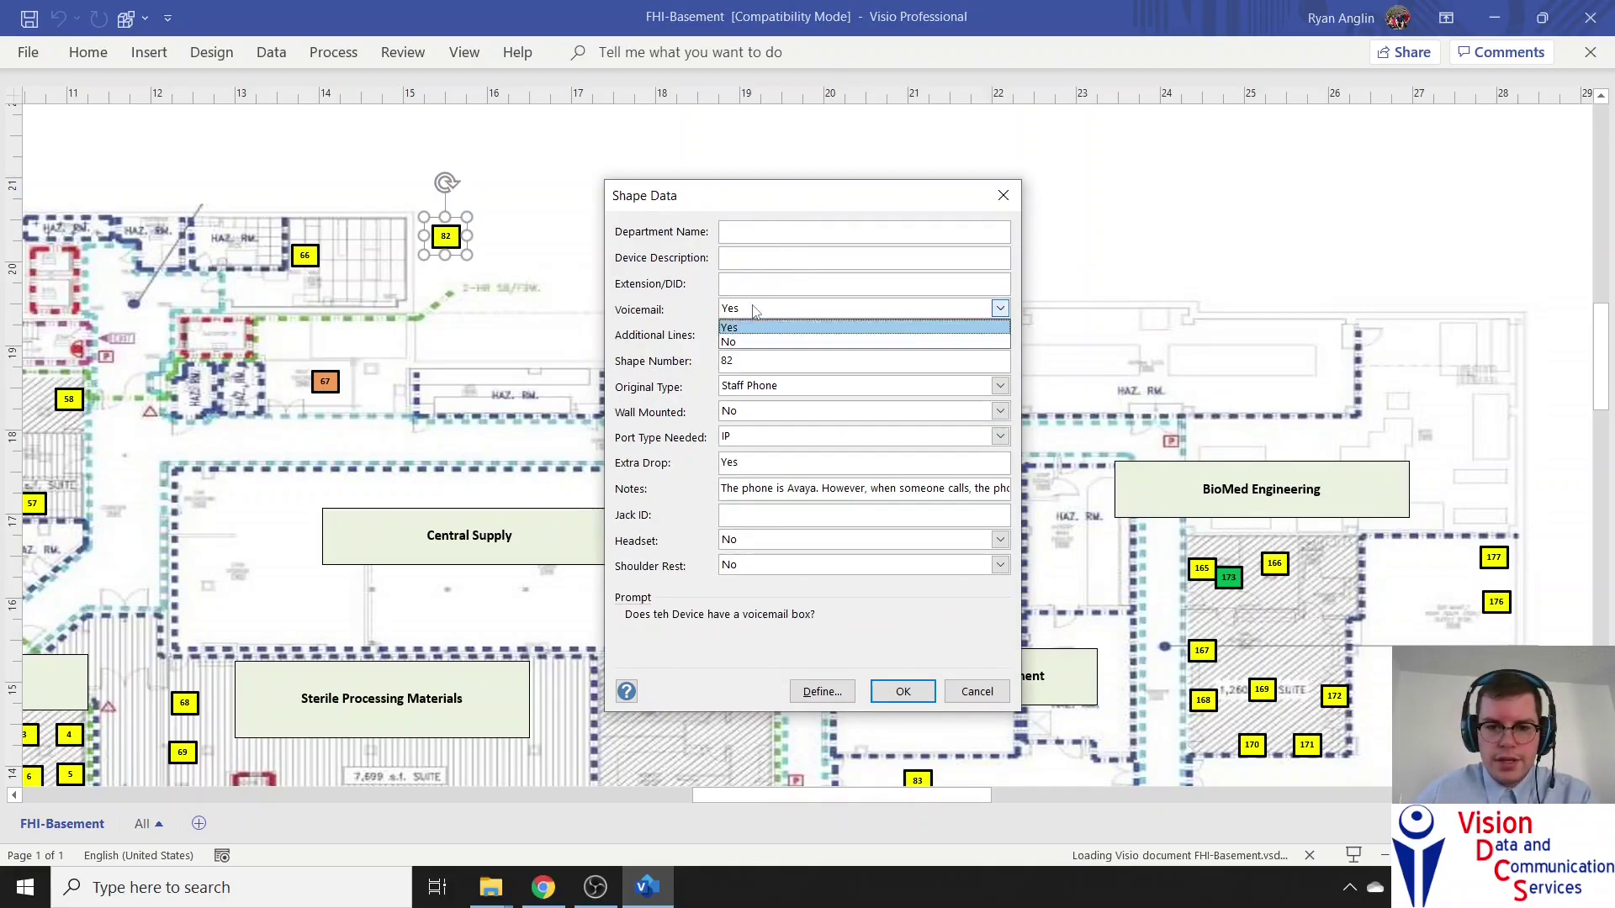
click(755, 342)
double_click(755, 338)
key(BackSpace)
double_click(755, 361)
key(BackSpace)
Keep Staff Phone, Wall Mounted No and IP port, and clear Extra Drop and Notes
click(799, 387)
click(799, 403)
click(799, 412)
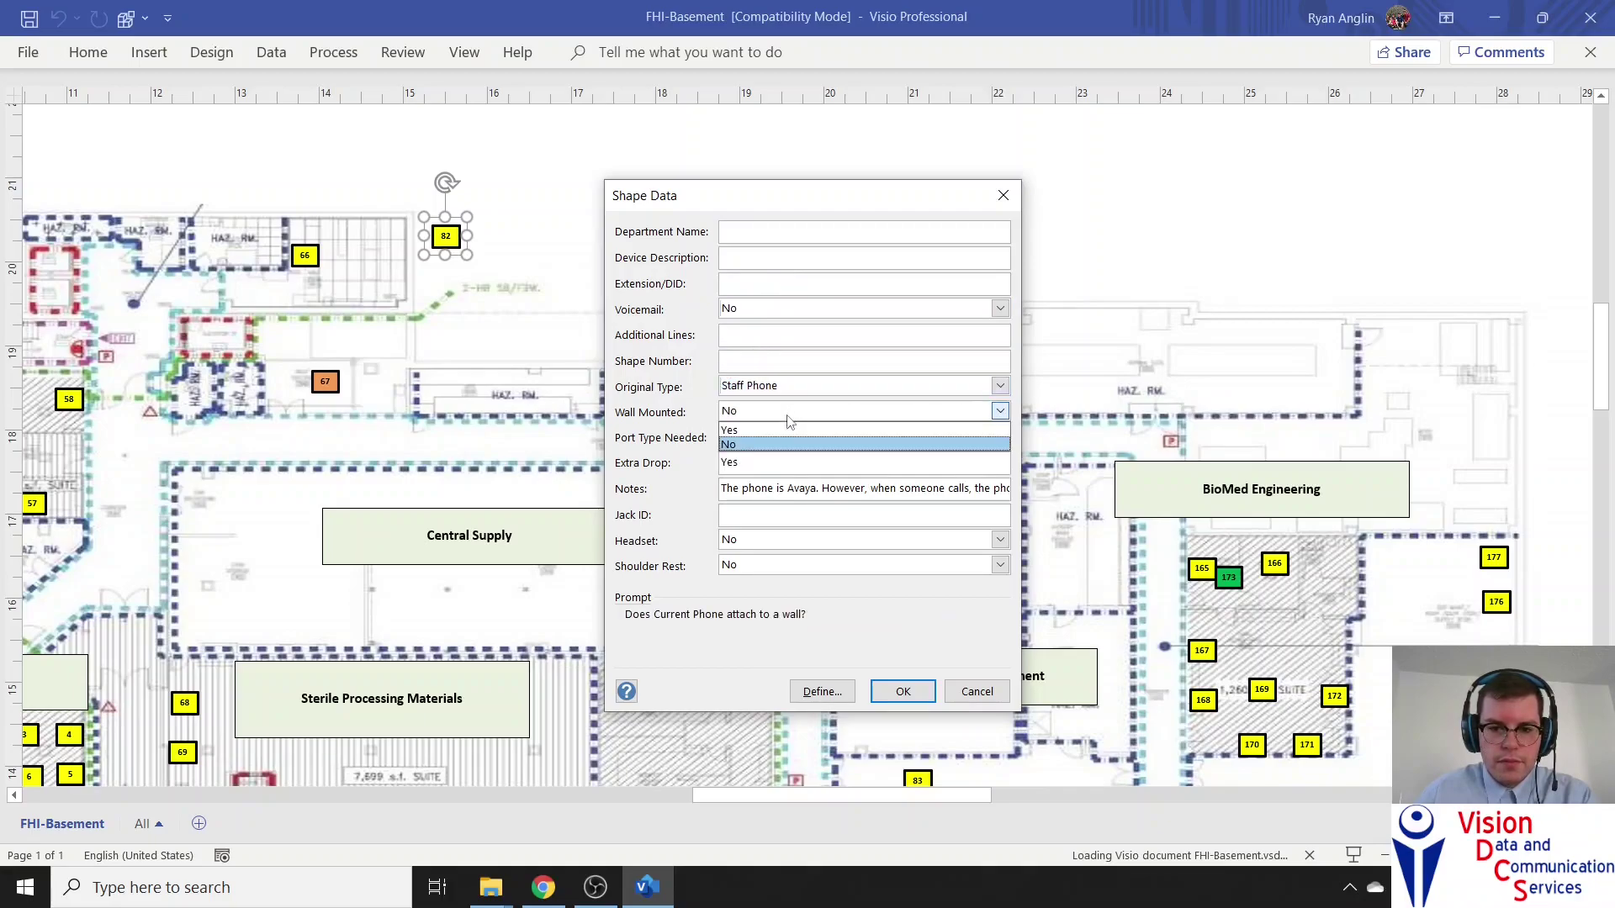
click(789, 444)
click(786, 438)
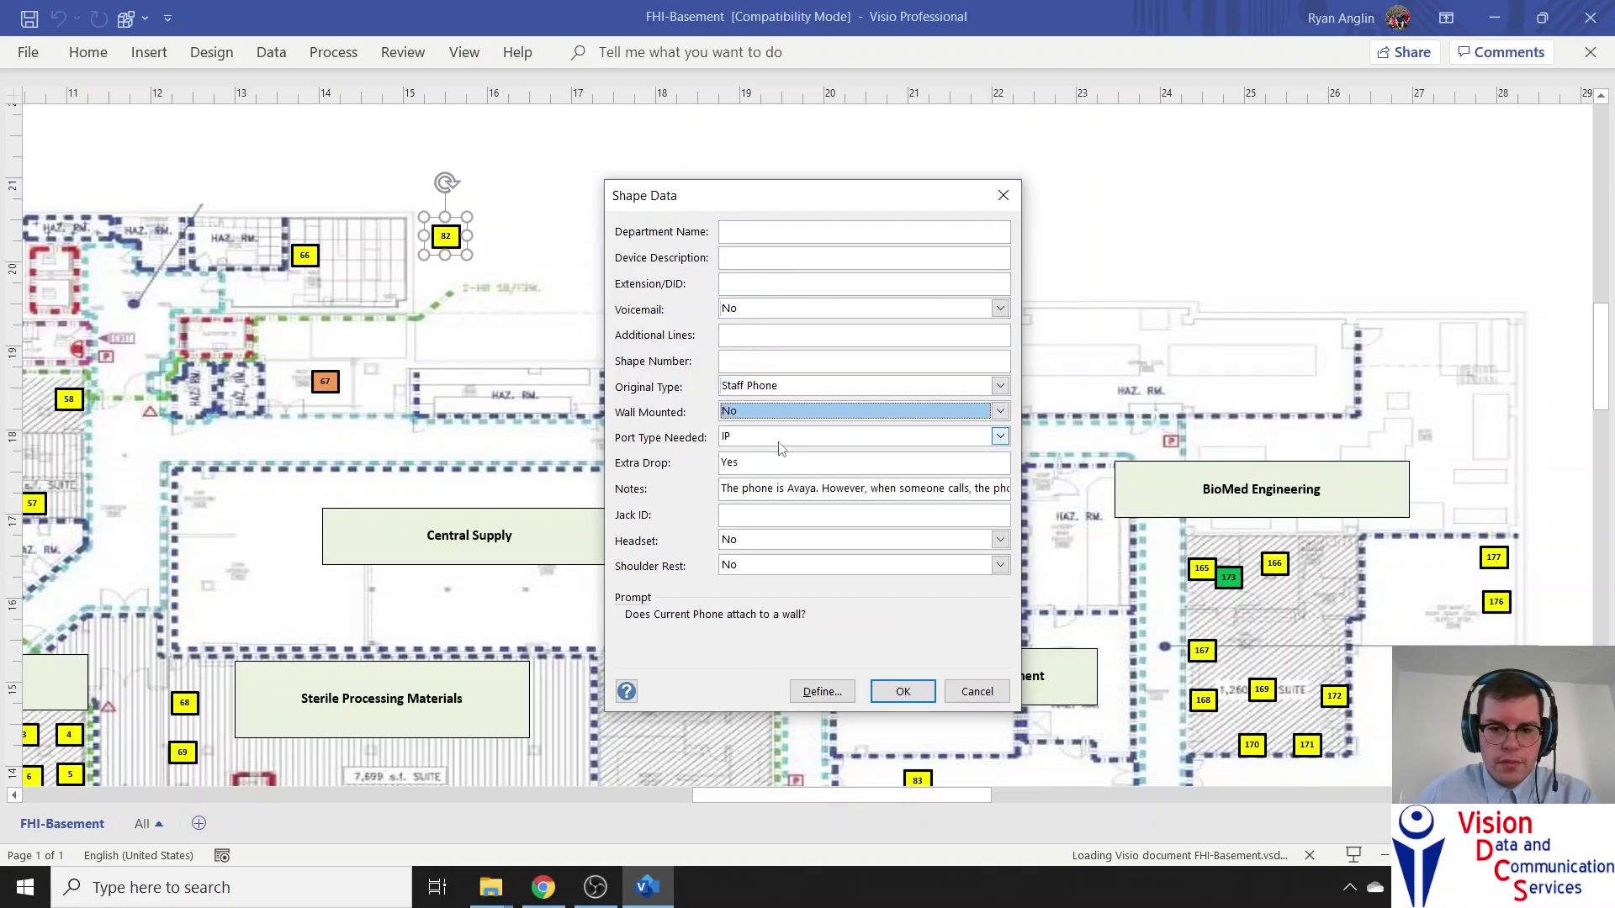
double_click(780, 465)
key(BackSpace)
double_click(797, 489)
key(BackSpace)
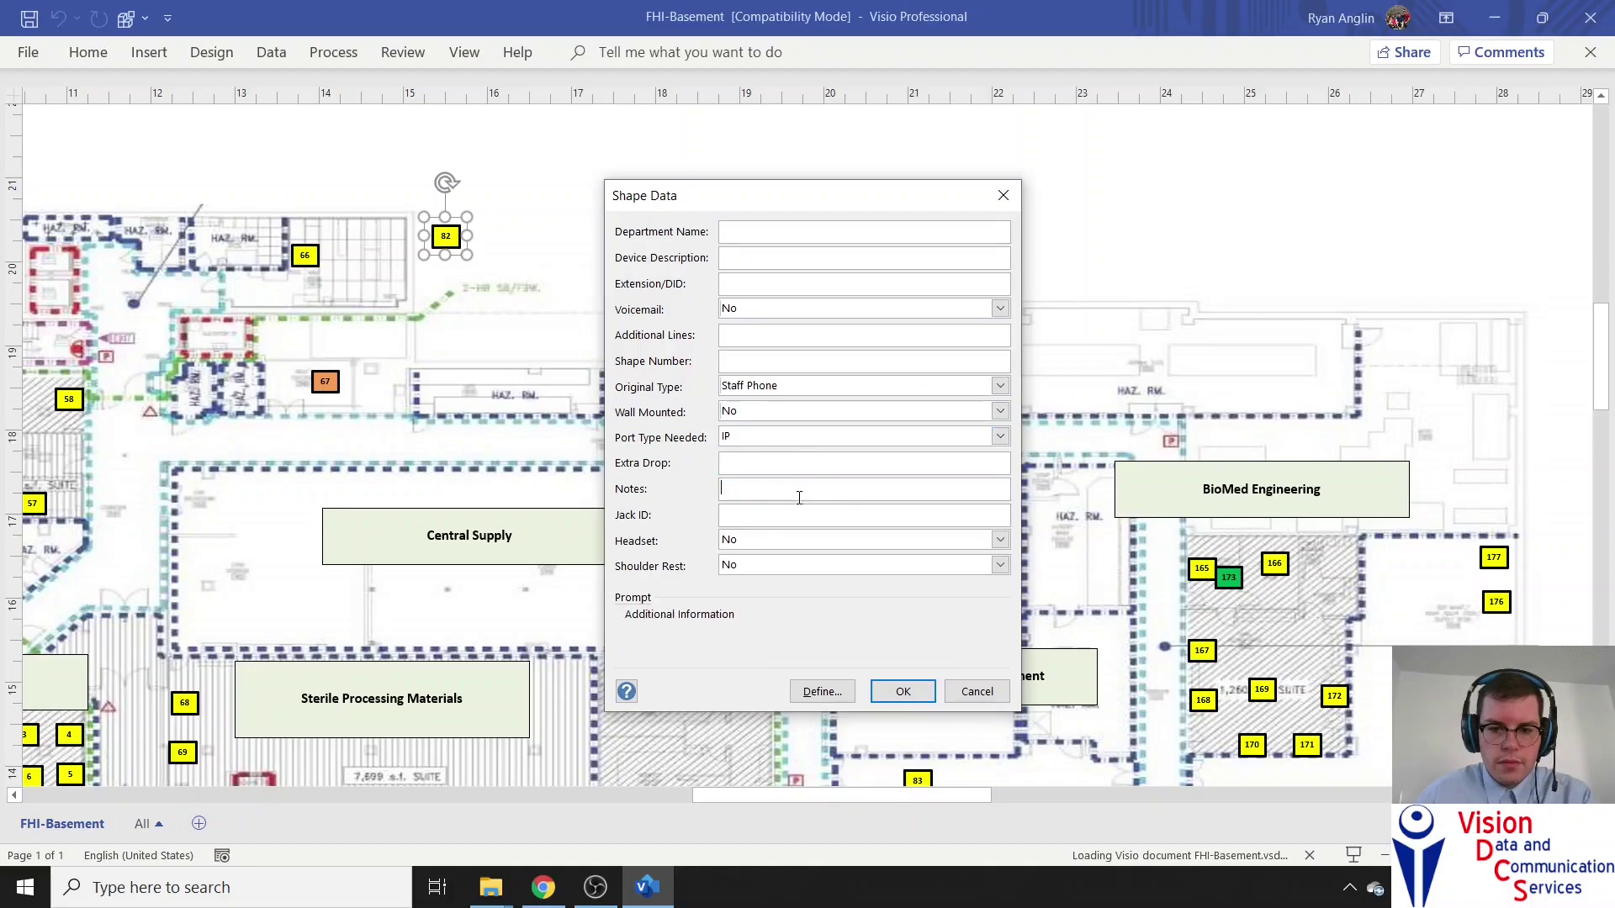
click(731, 229)
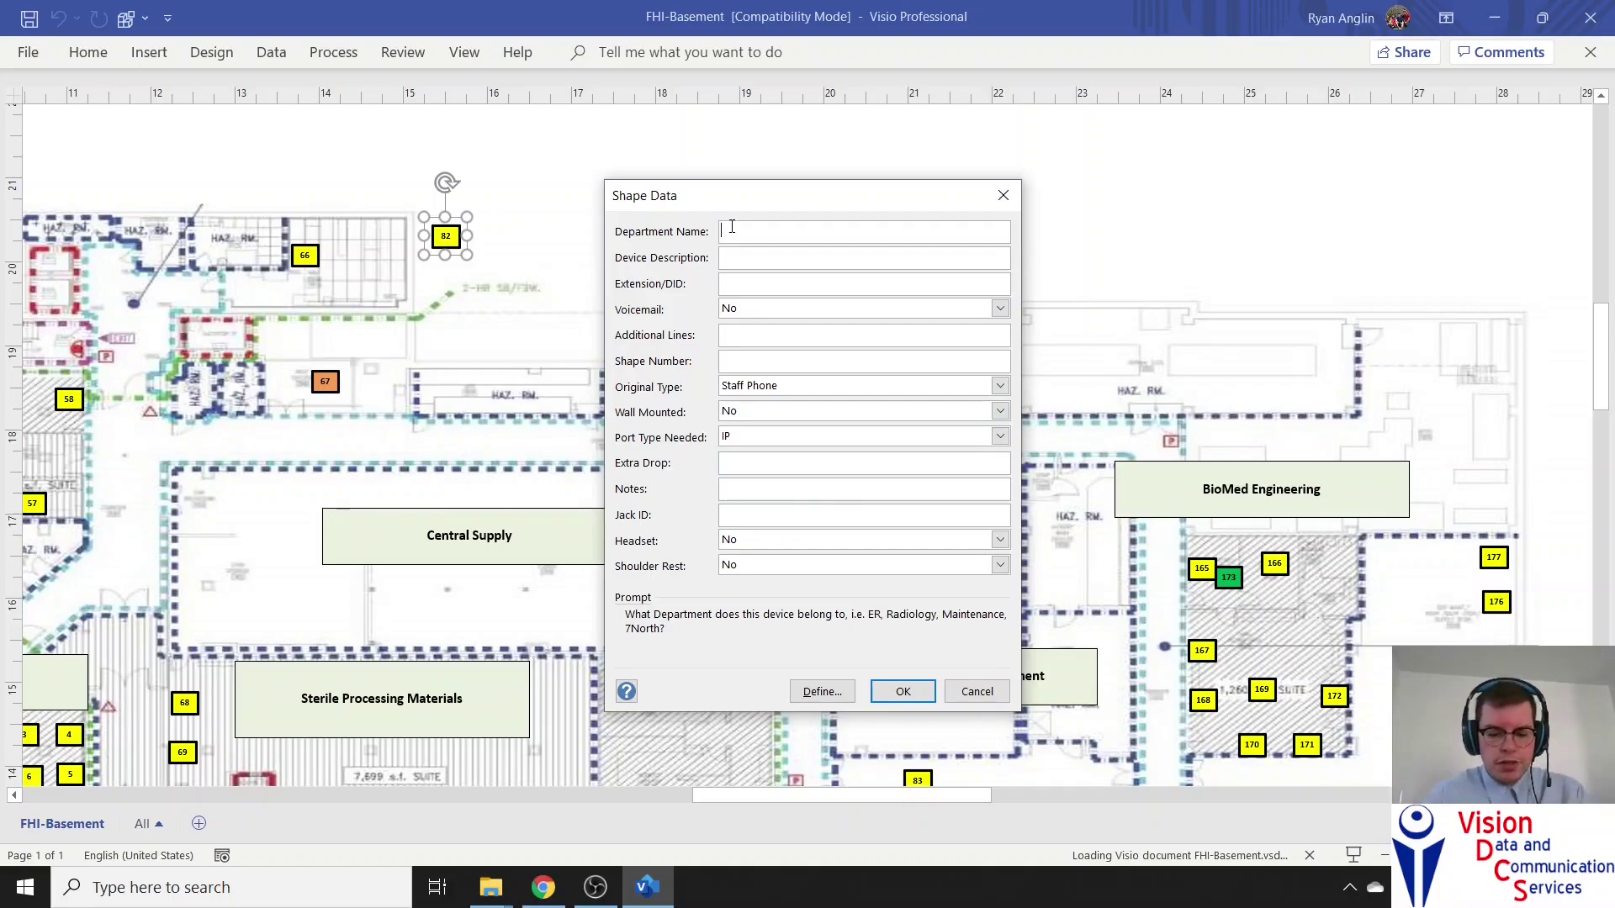
Enter Department 'Surgery', Device 'OR1', extension 1234, Voicemail No, with Additional Lines left empty
text(Surgery)
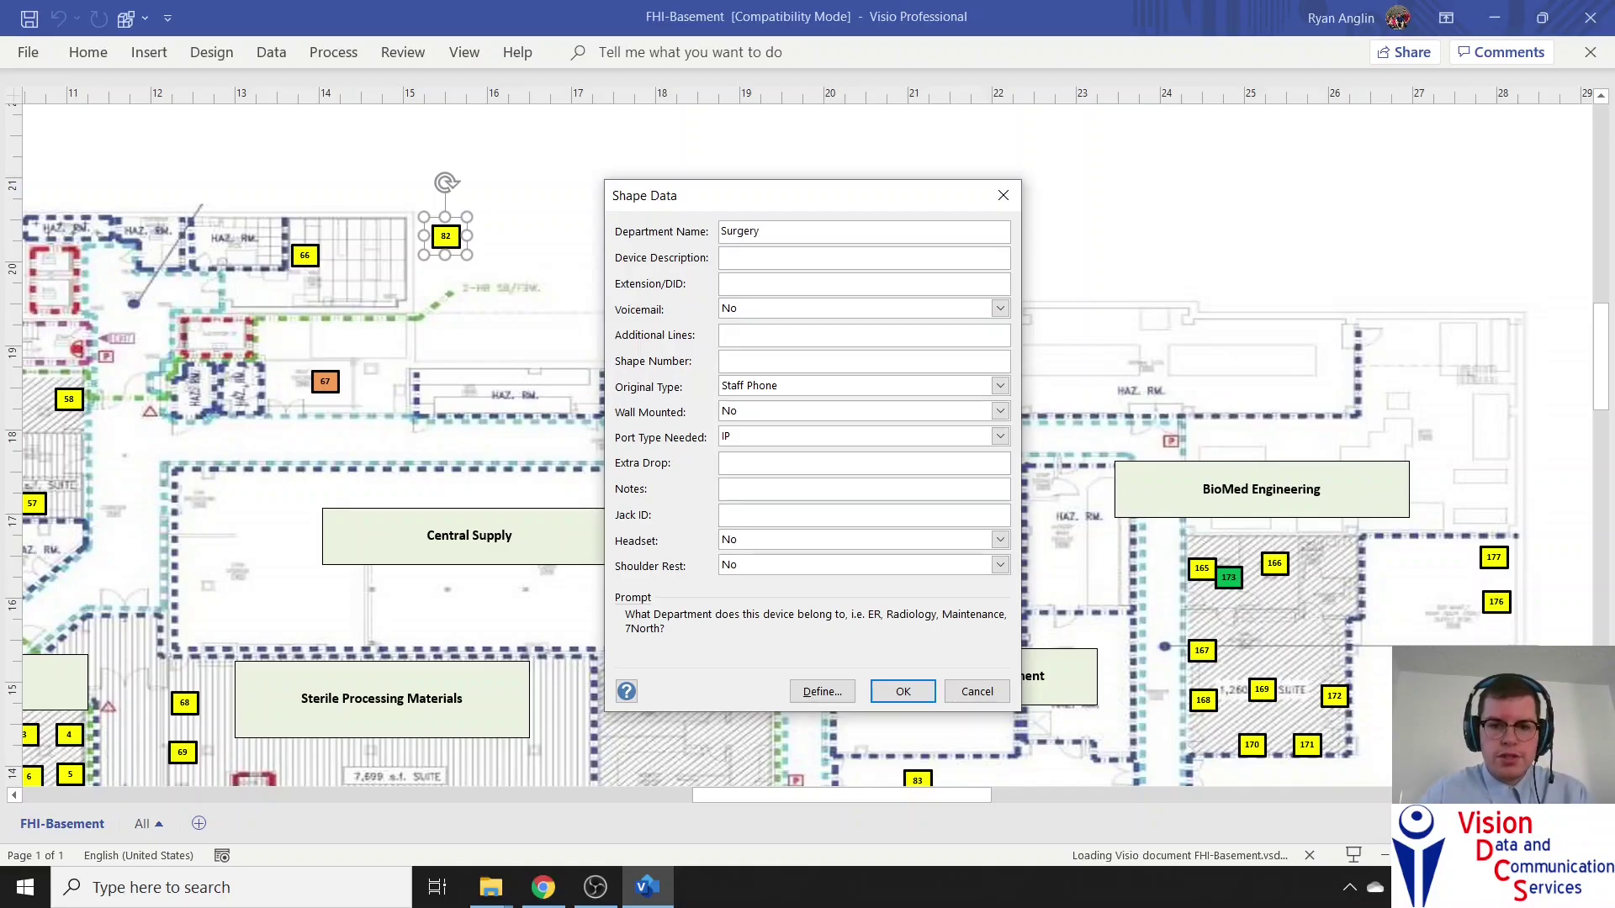
click(864, 258)
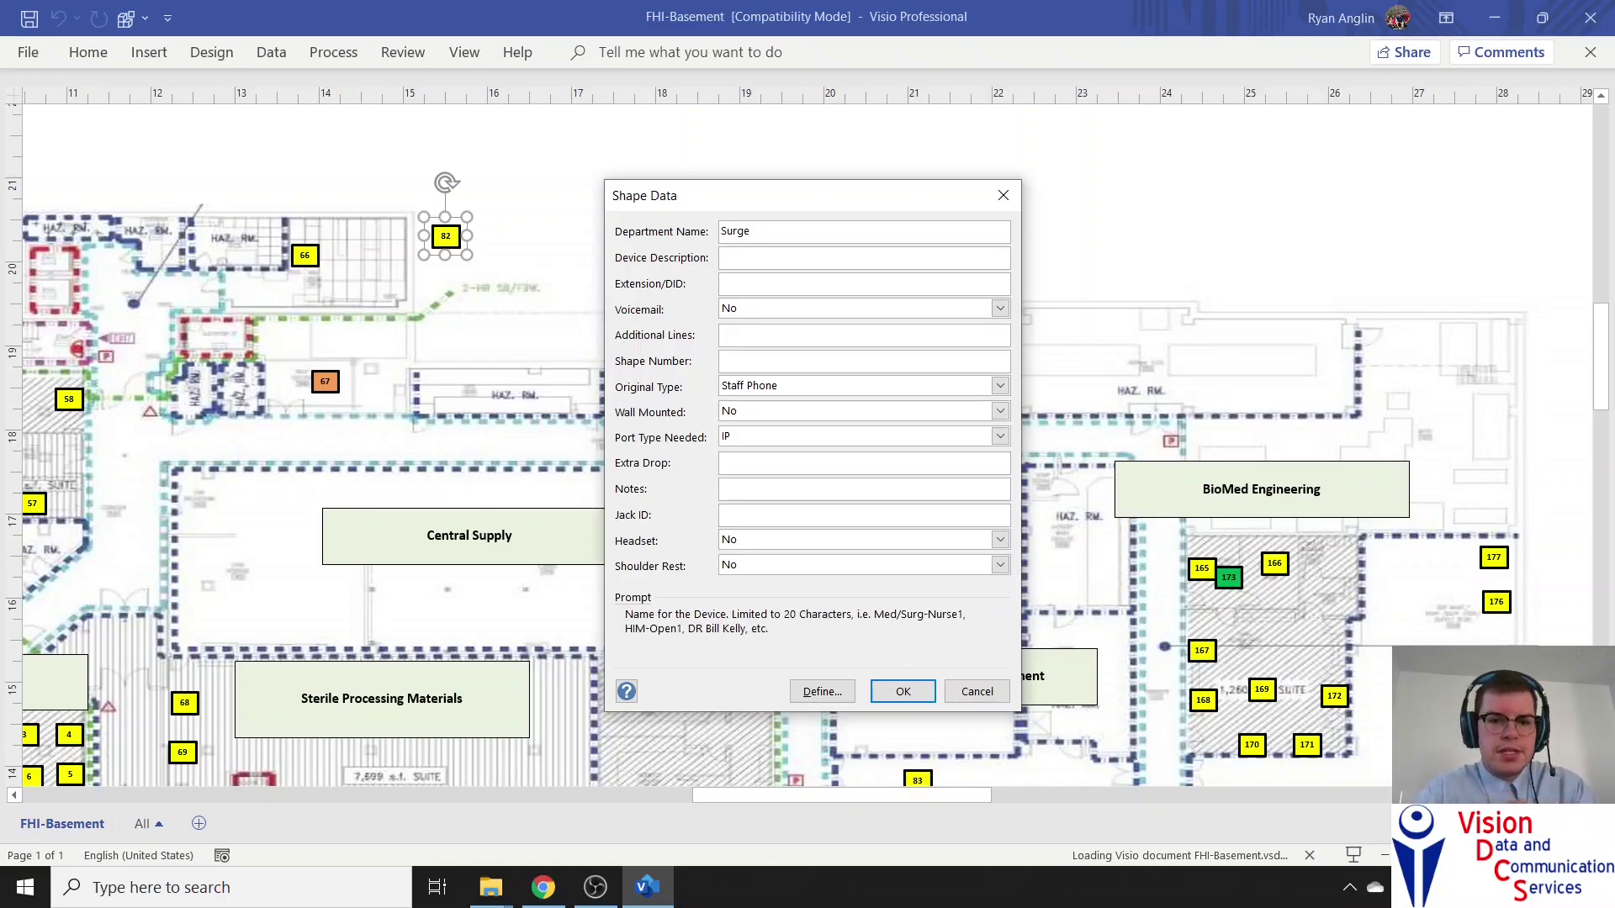
text(OR1)
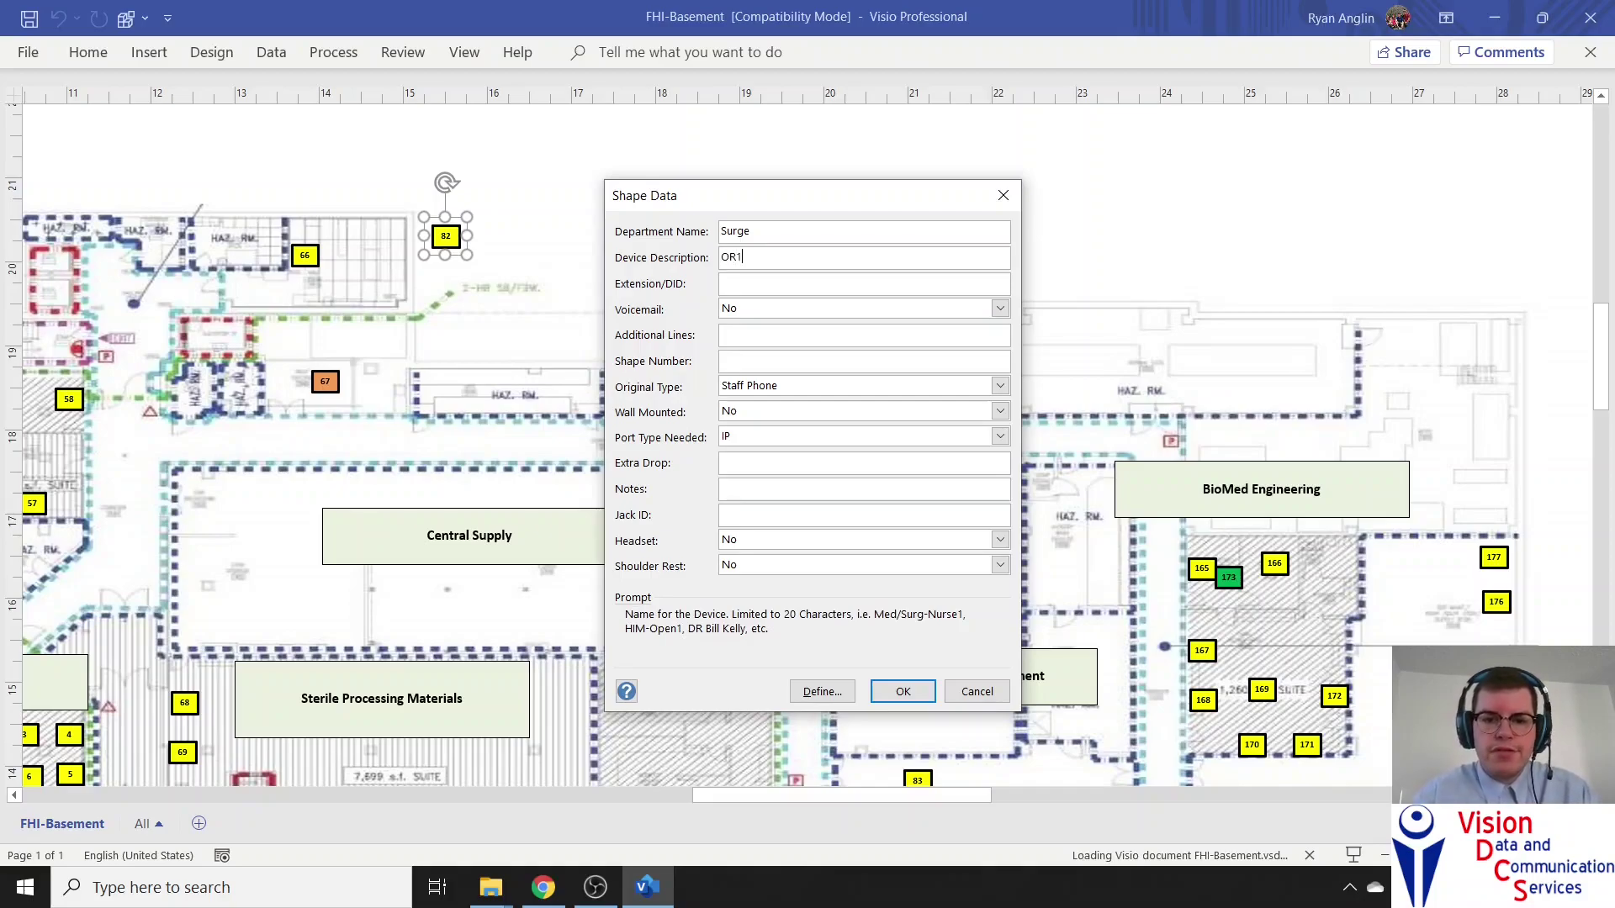
click(863, 283)
text(12345)
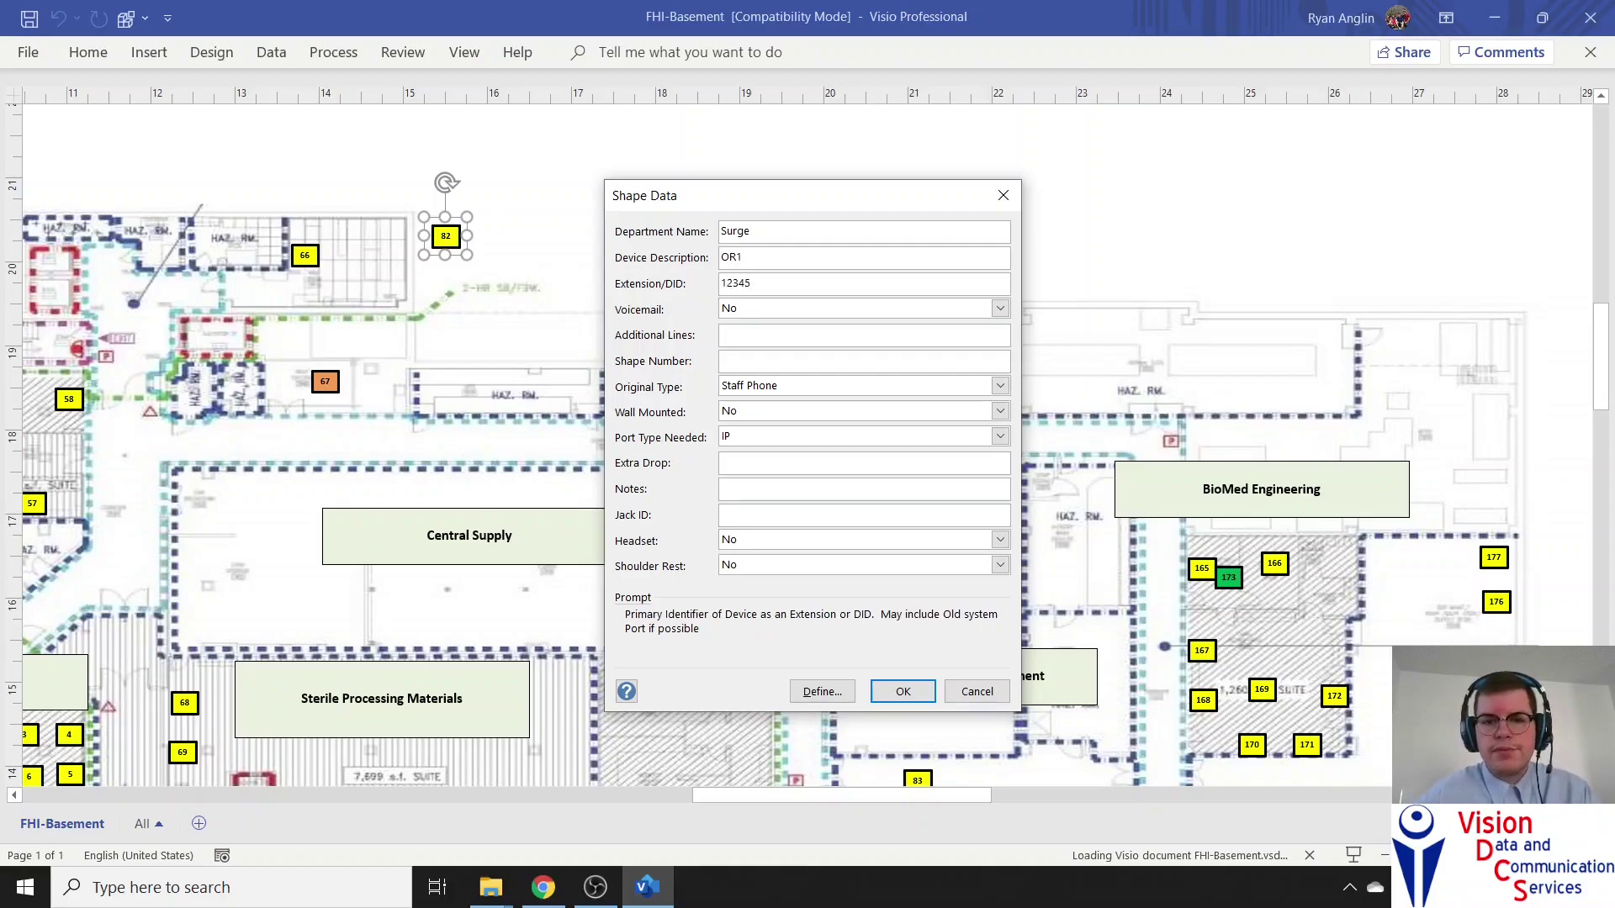
click(803, 312)
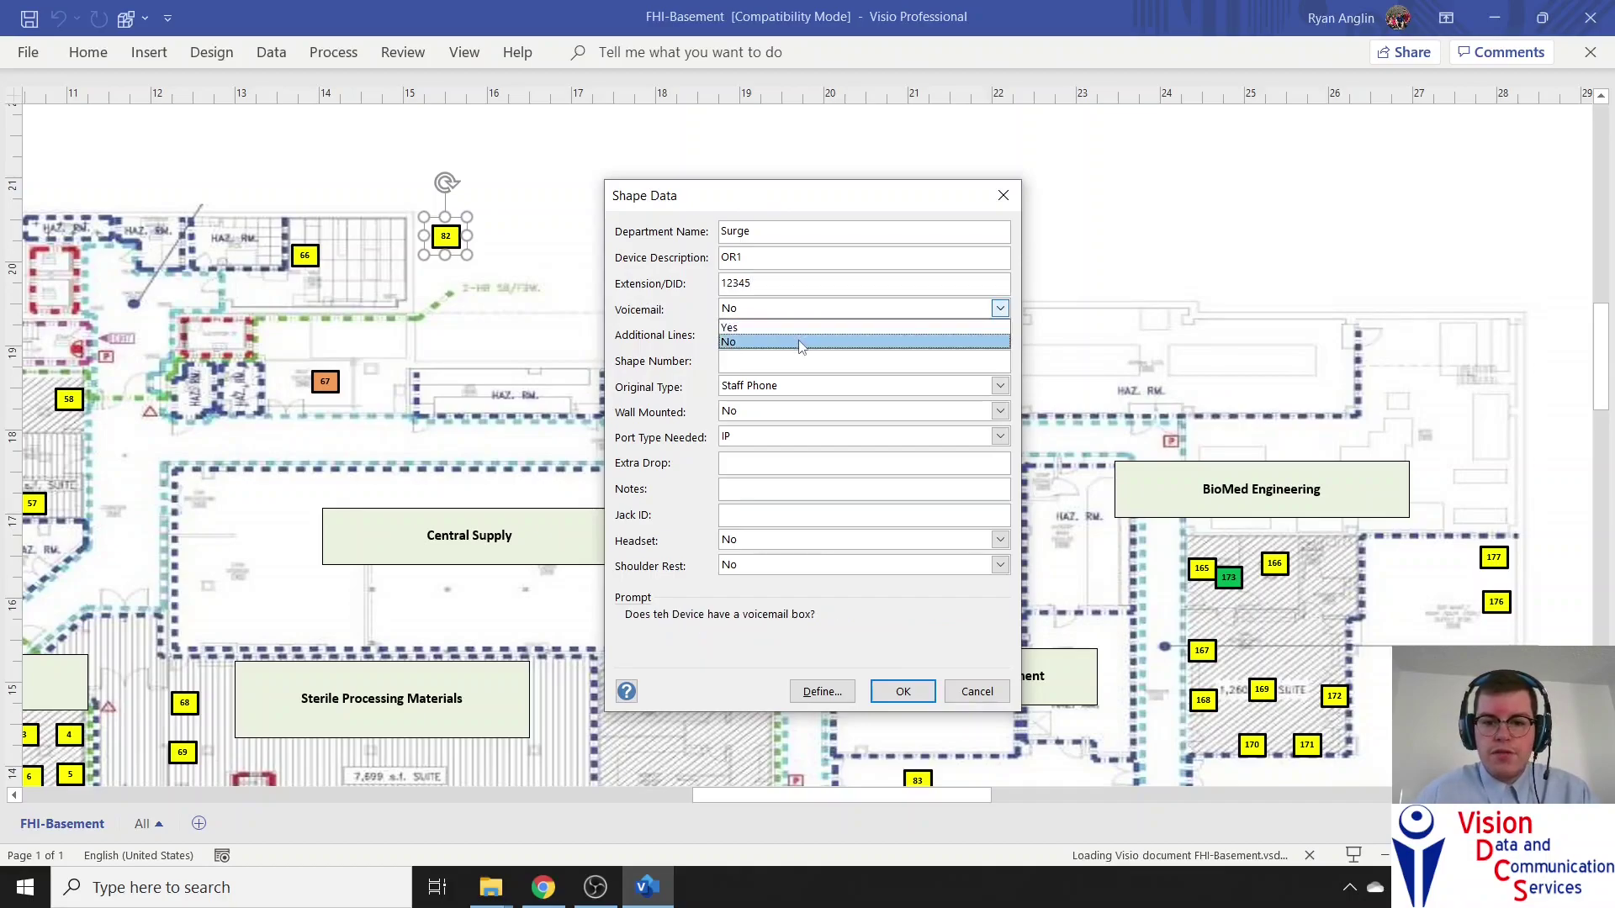
click(803, 328)
click(786, 336)
text(None)
key(BackSpace)
key(BackSpace)
key(BackSpace)
key(BackSpace)
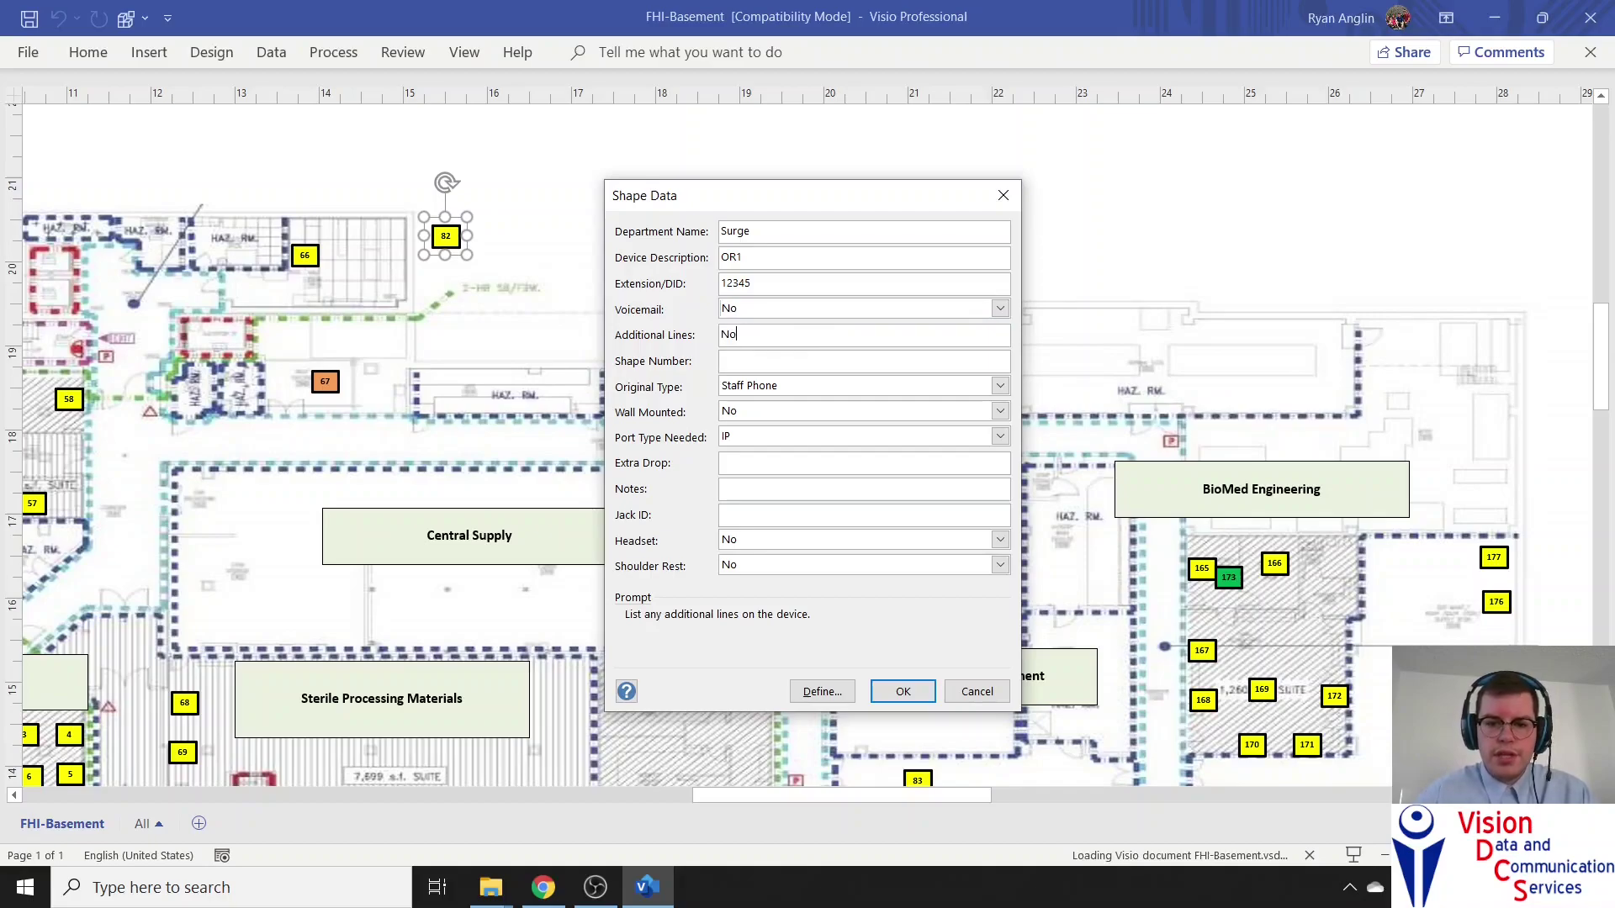
click(722, 364)
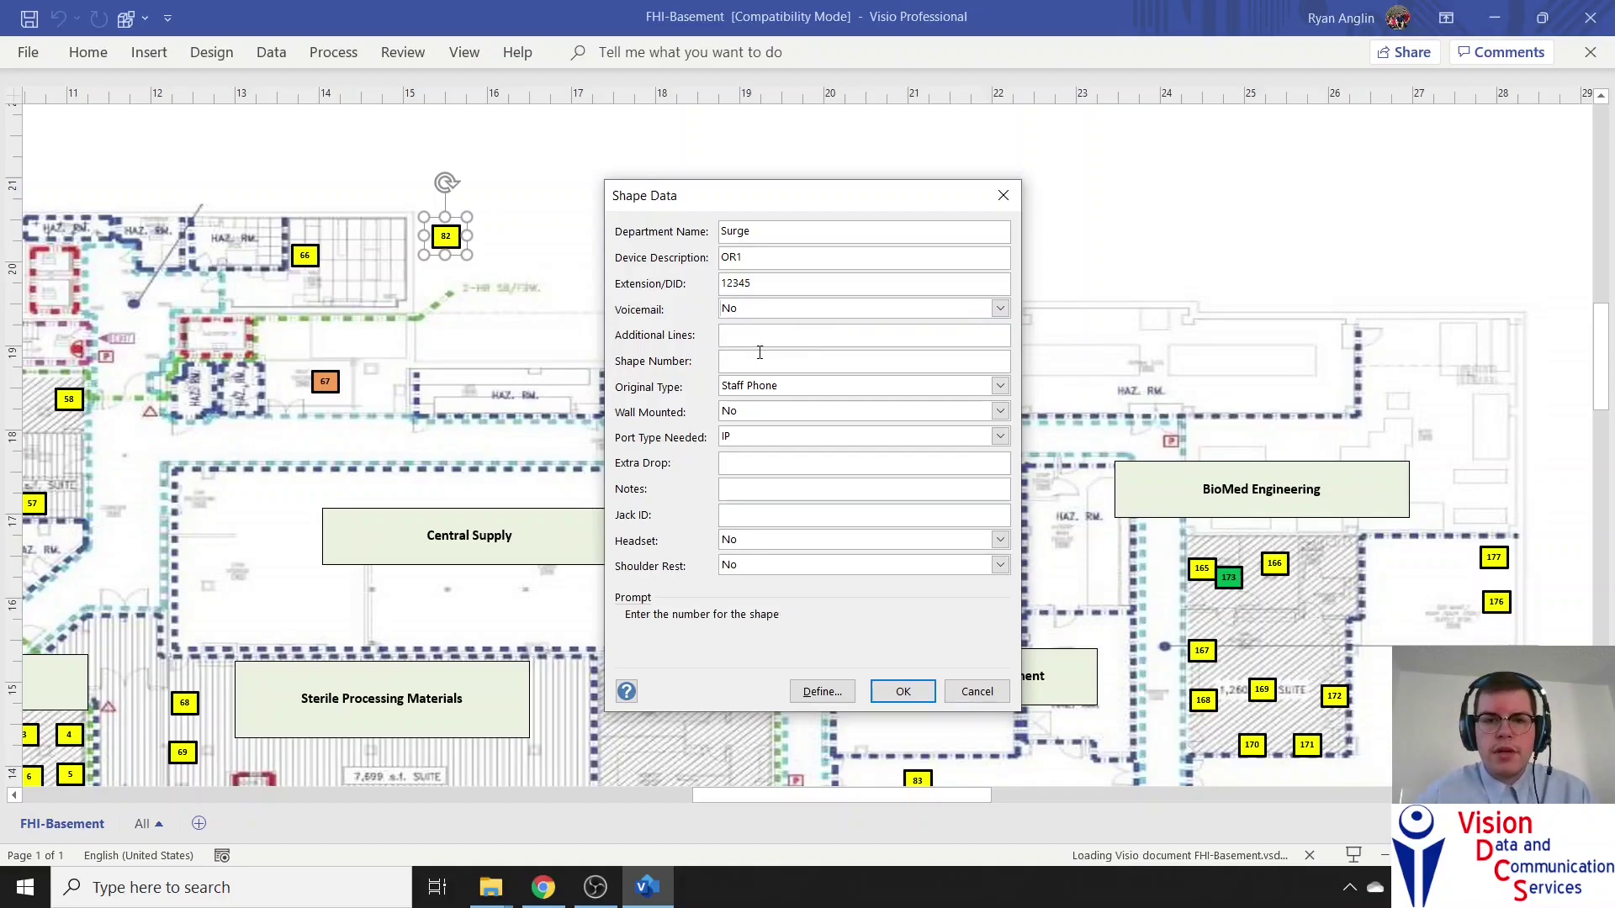
click(759, 336)
click(751, 363)
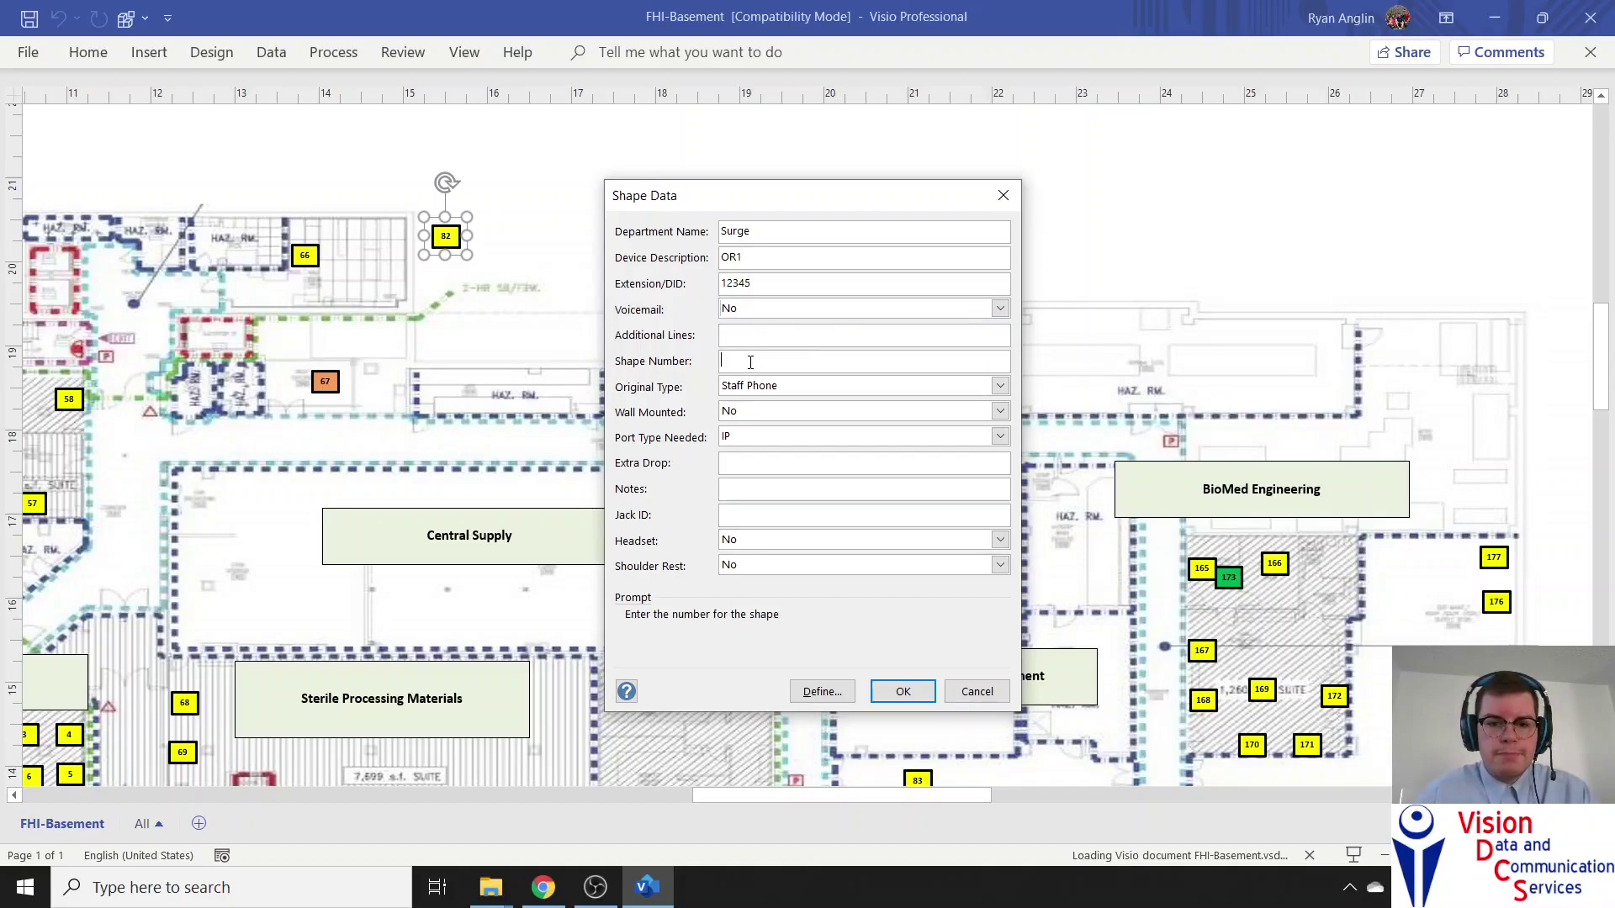
Set Original Type Exam/Procedure, Wall Mounted Yes, Port Type IP New, Extra Drop N, then apply
click(791, 387)
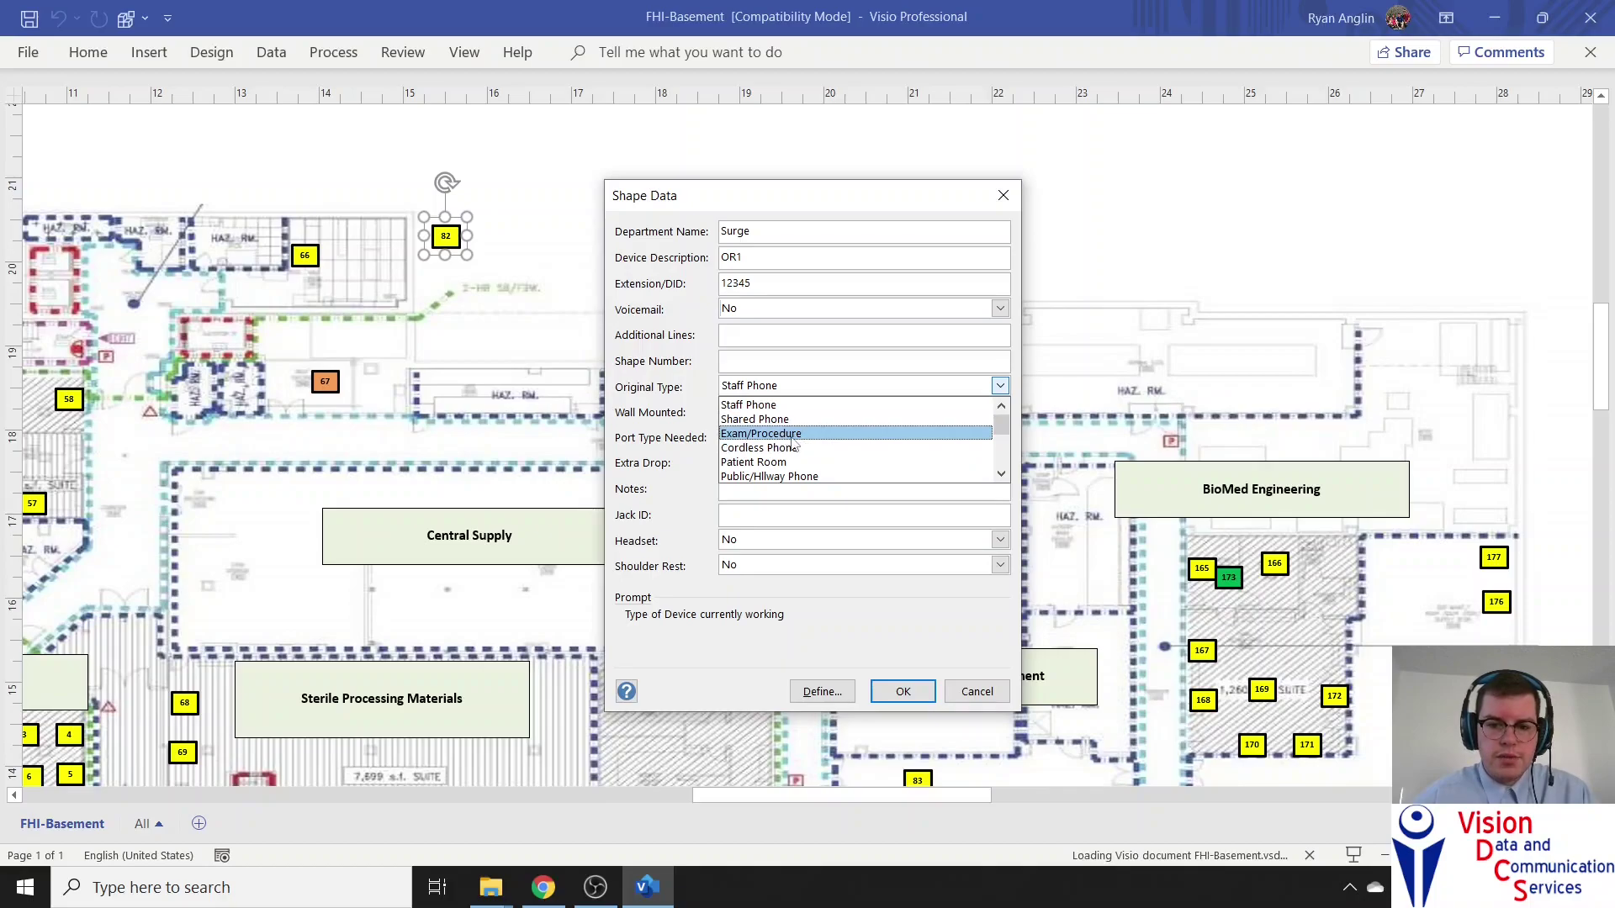
click(798, 435)
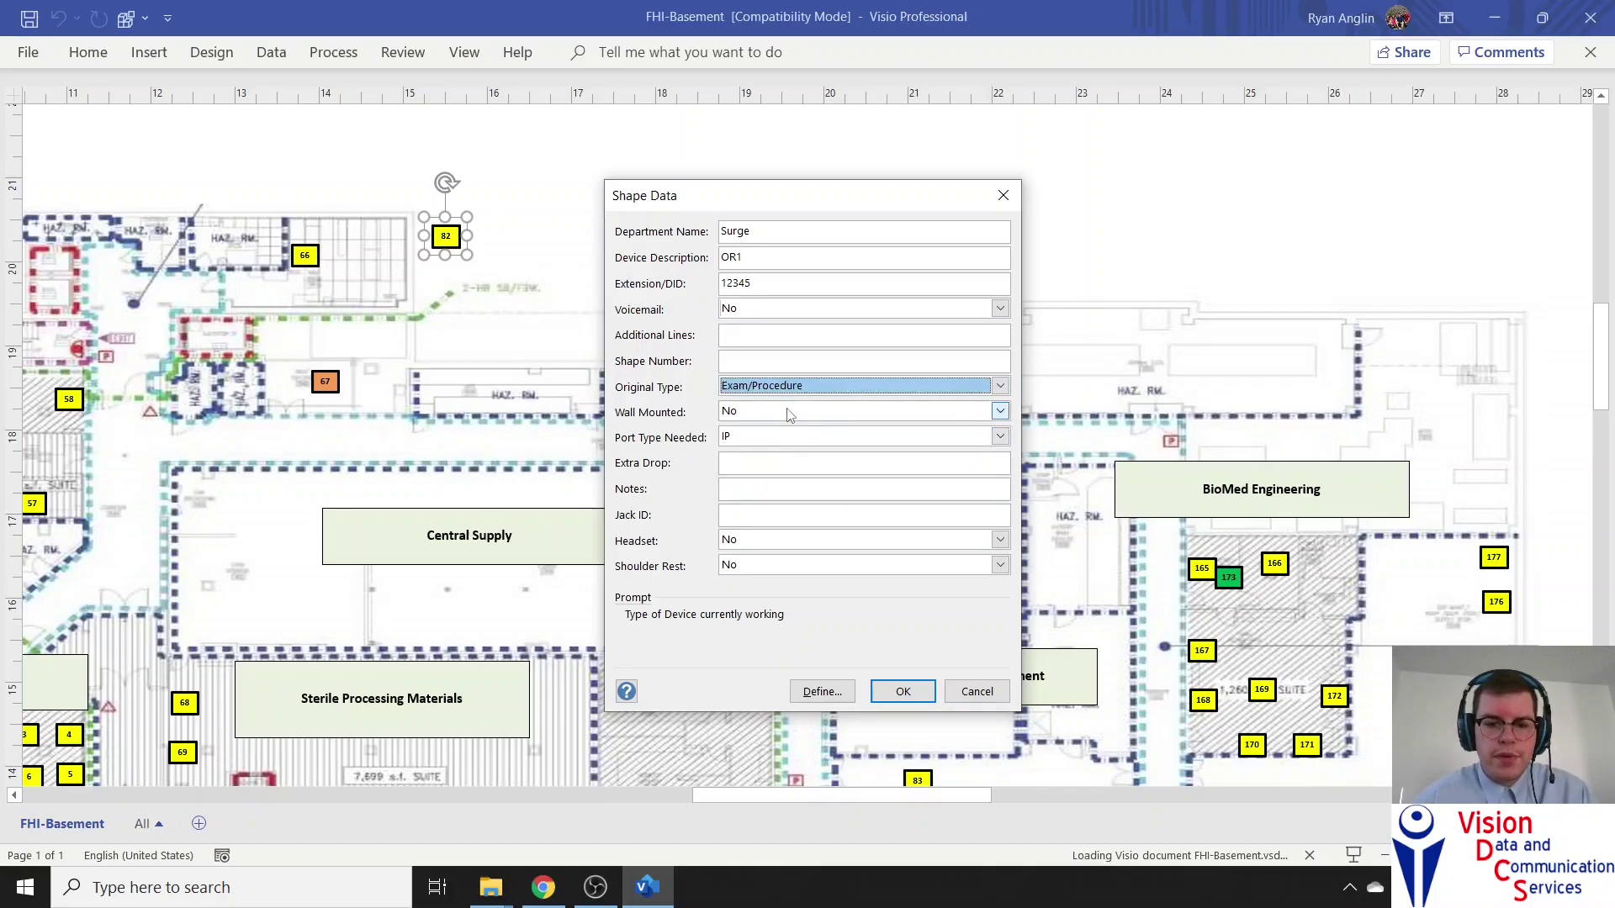
click(795, 412)
click(780, 430)
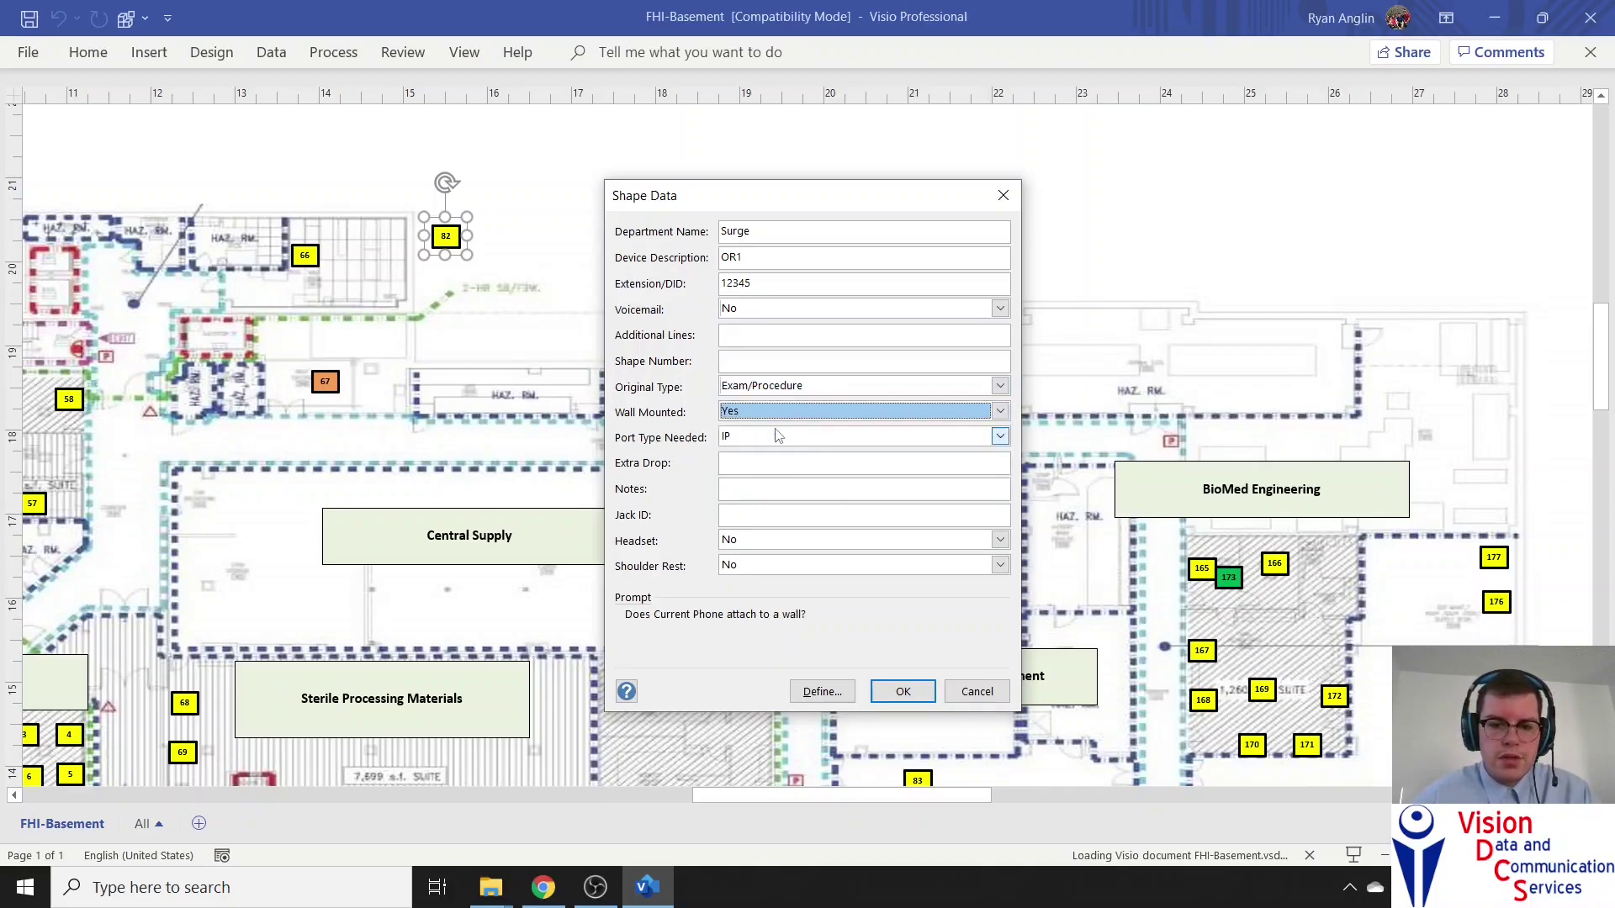
click(778, 437)
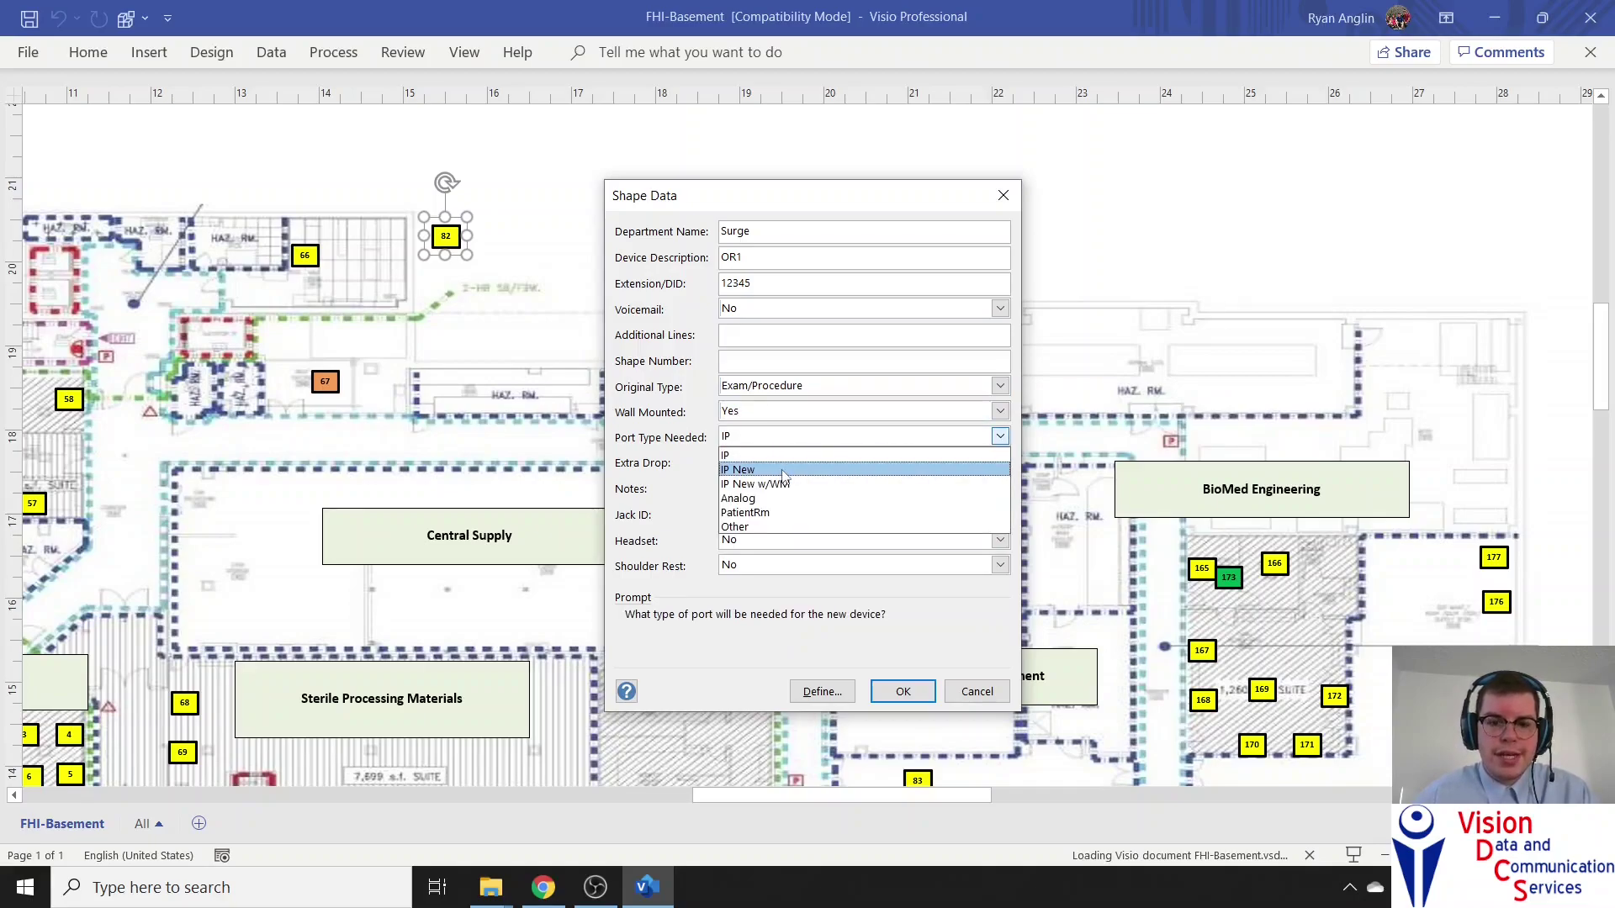
click(782, 471)
click(778, 461)
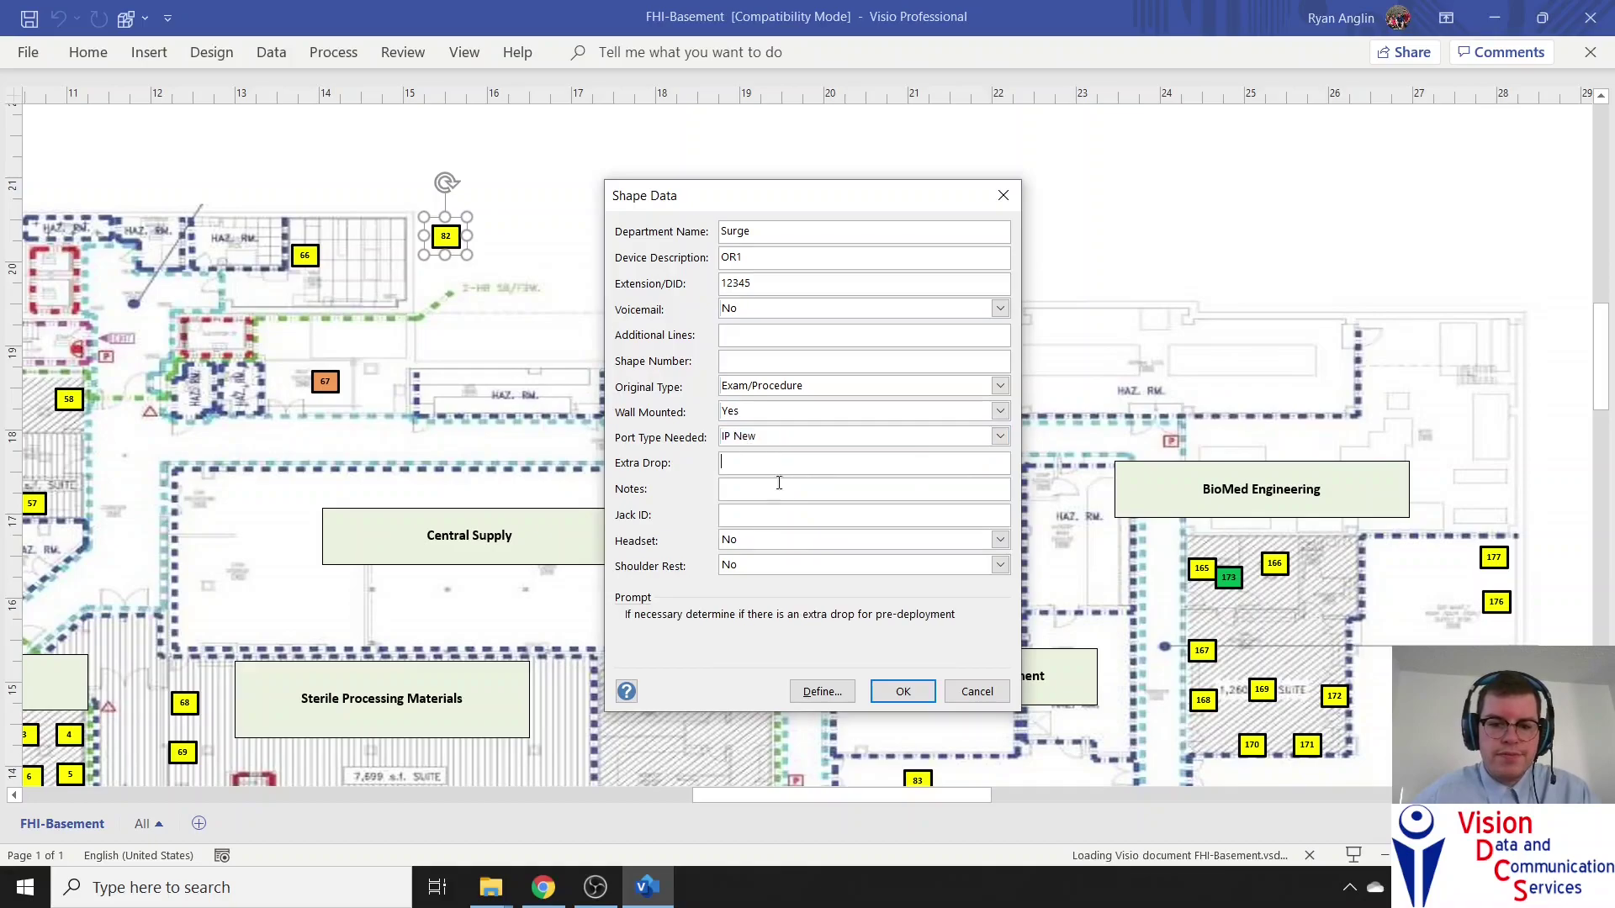
text(No)
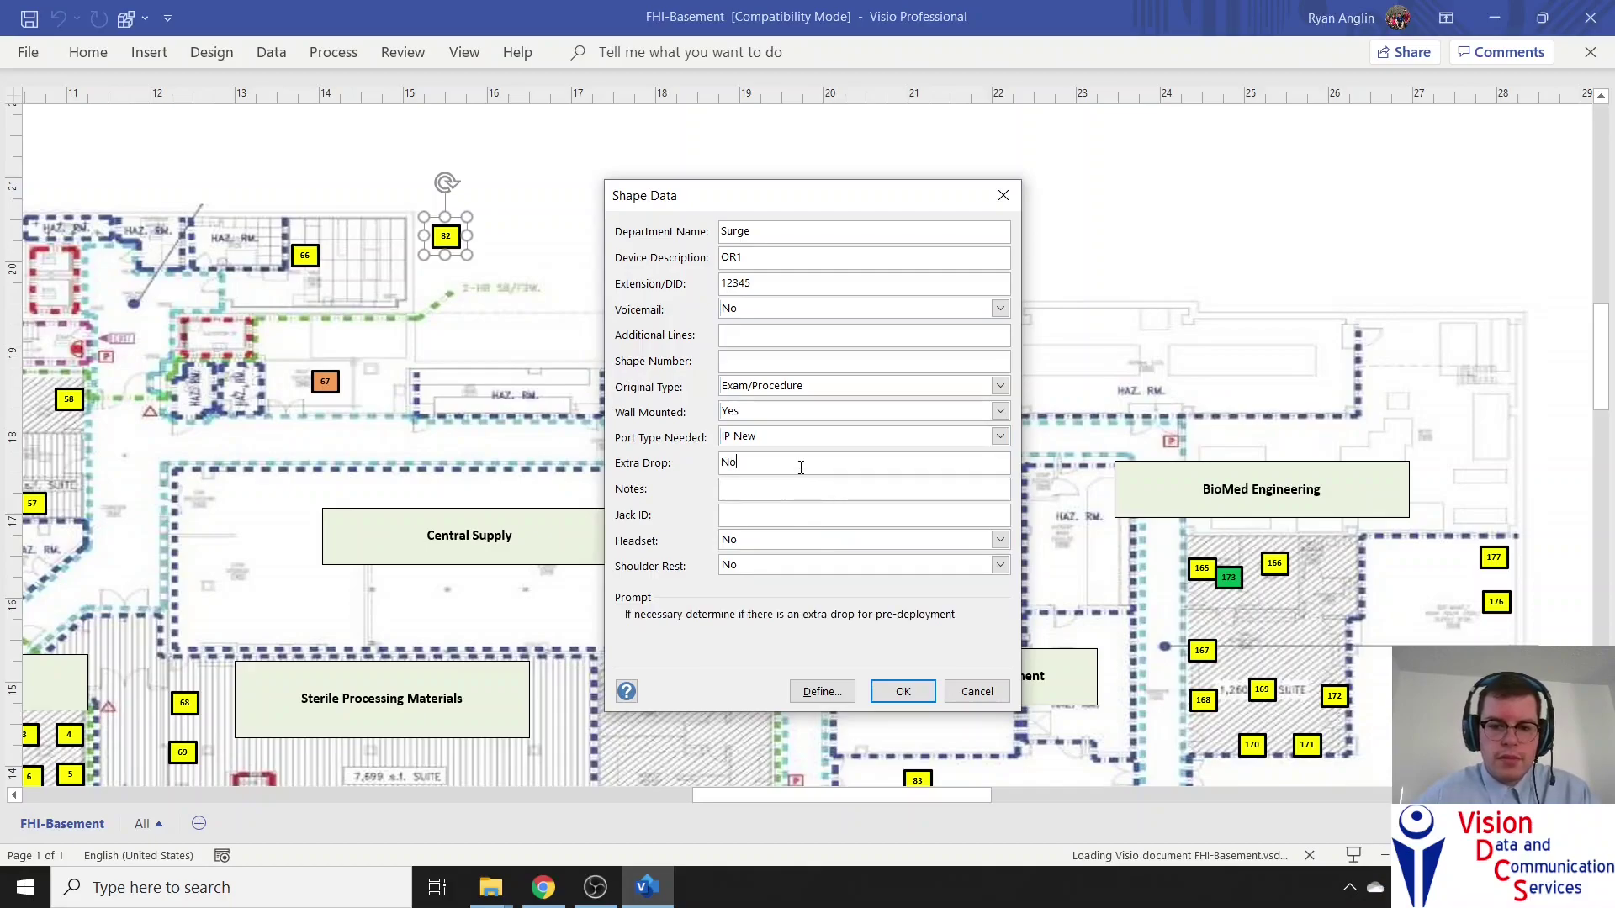
click(790, 486)
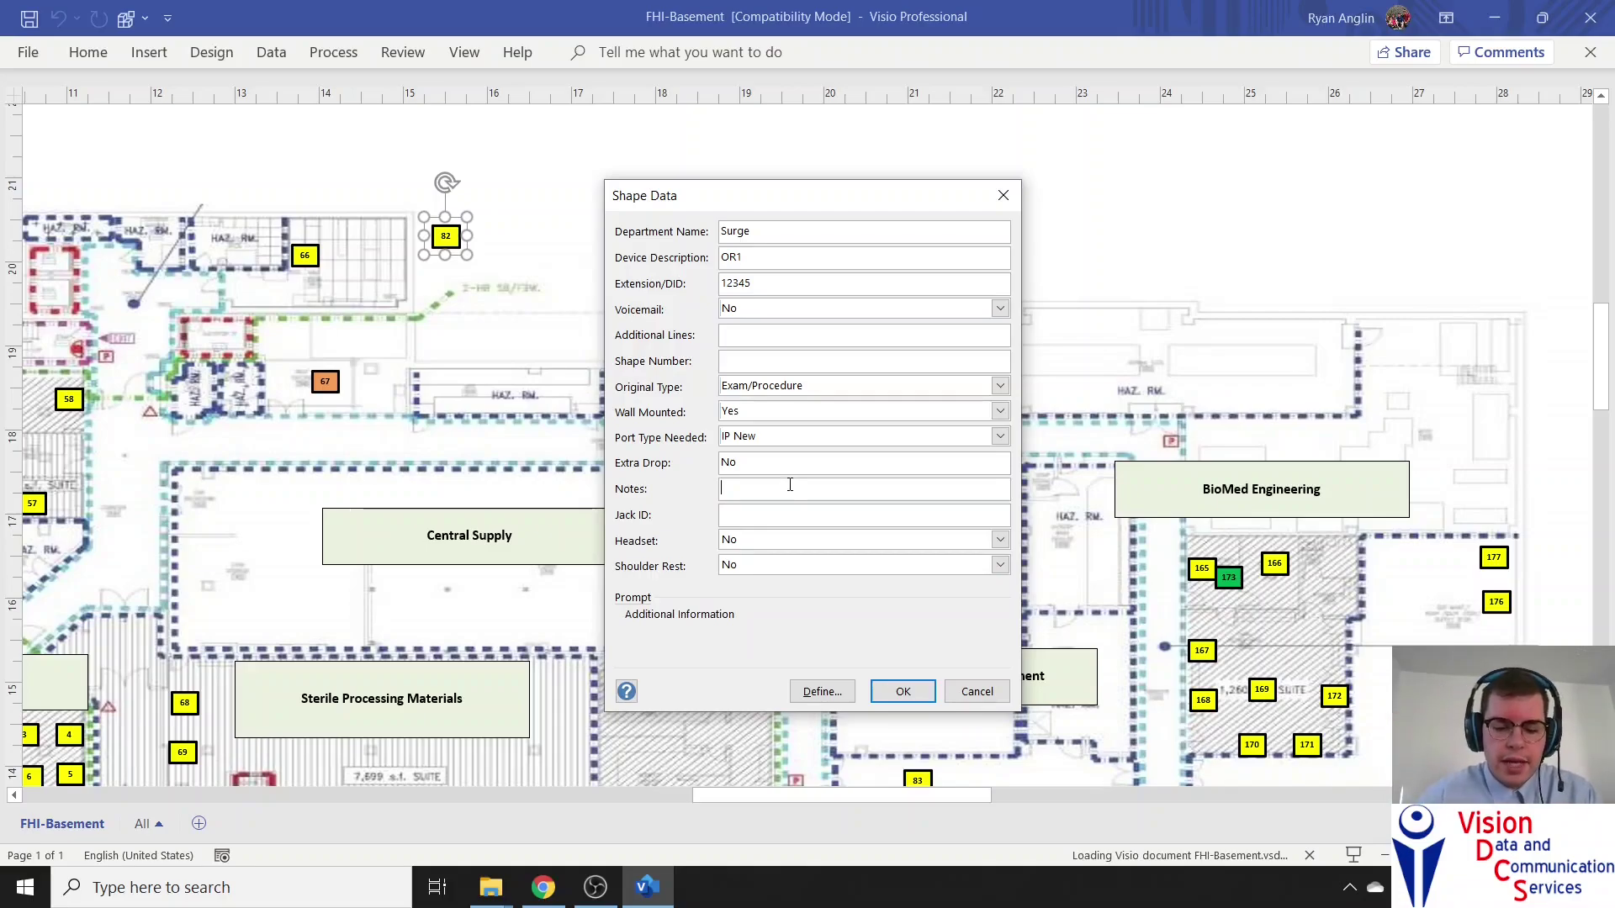
click(770, 510)
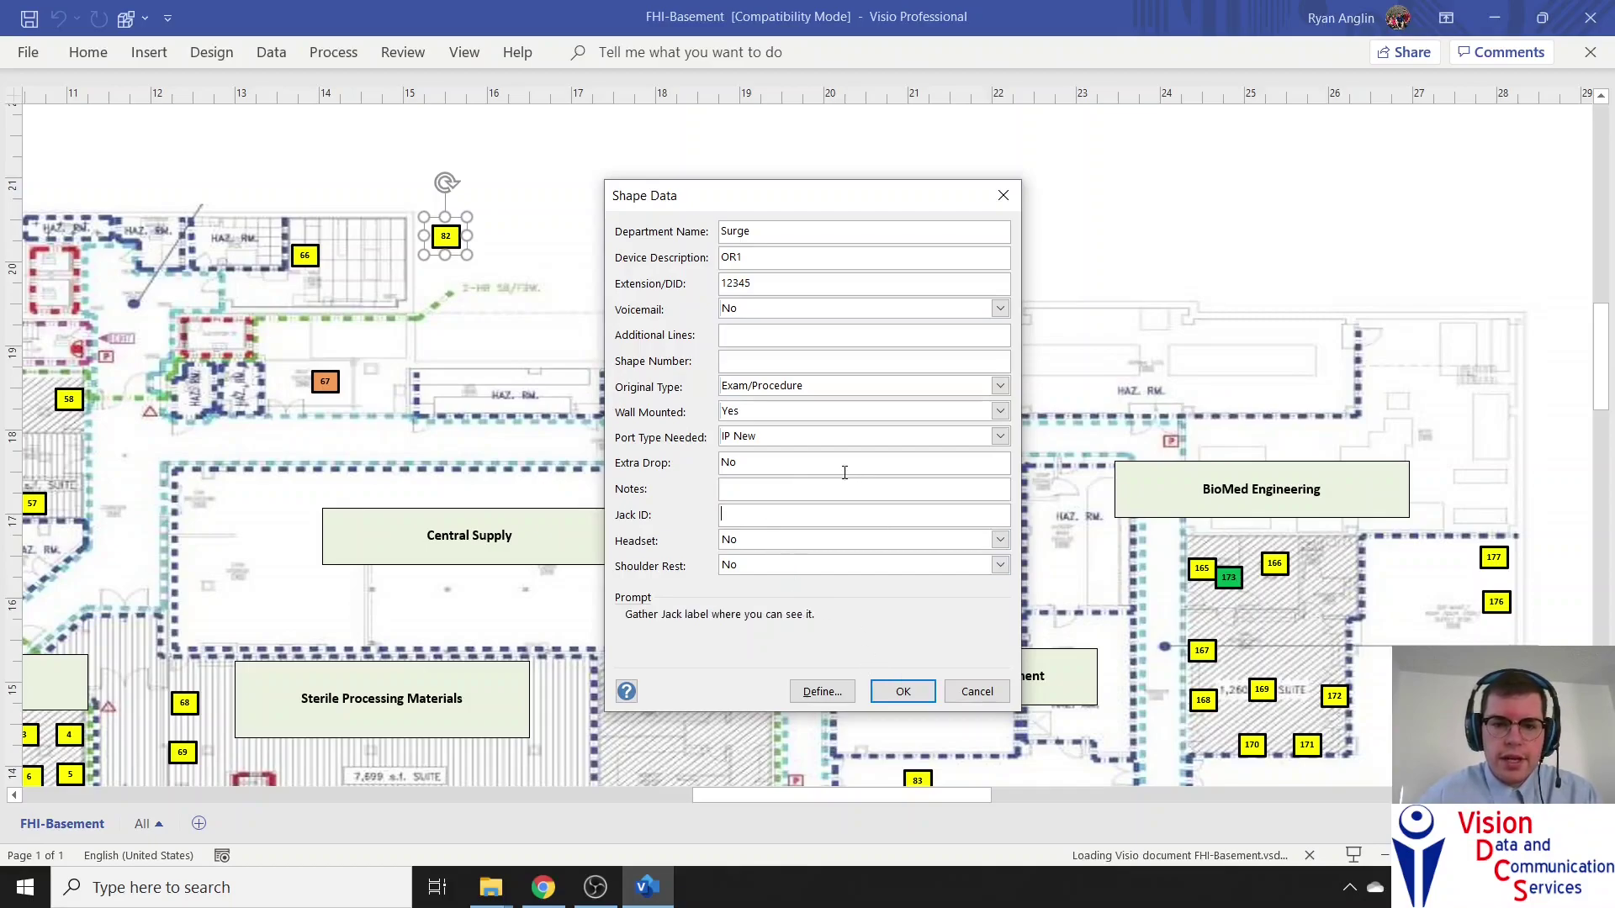
click(910, 690)
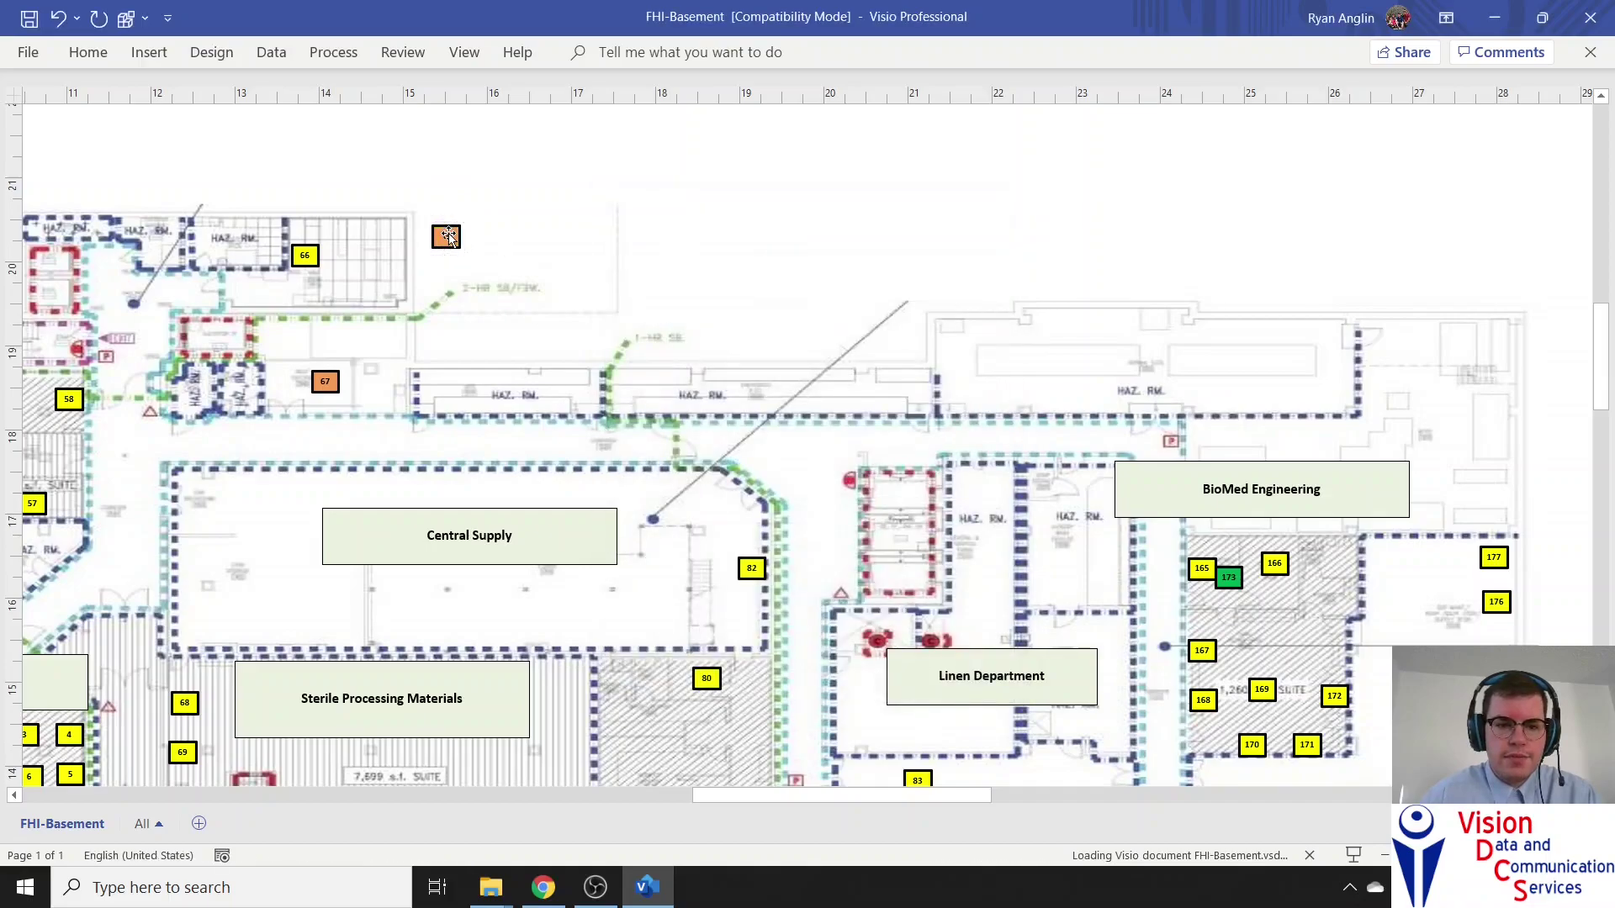
Nudge the orange phone shape slightly down-right, just above the 2-HR wall north of Central Supply
scroll(451, 241, up, 3)
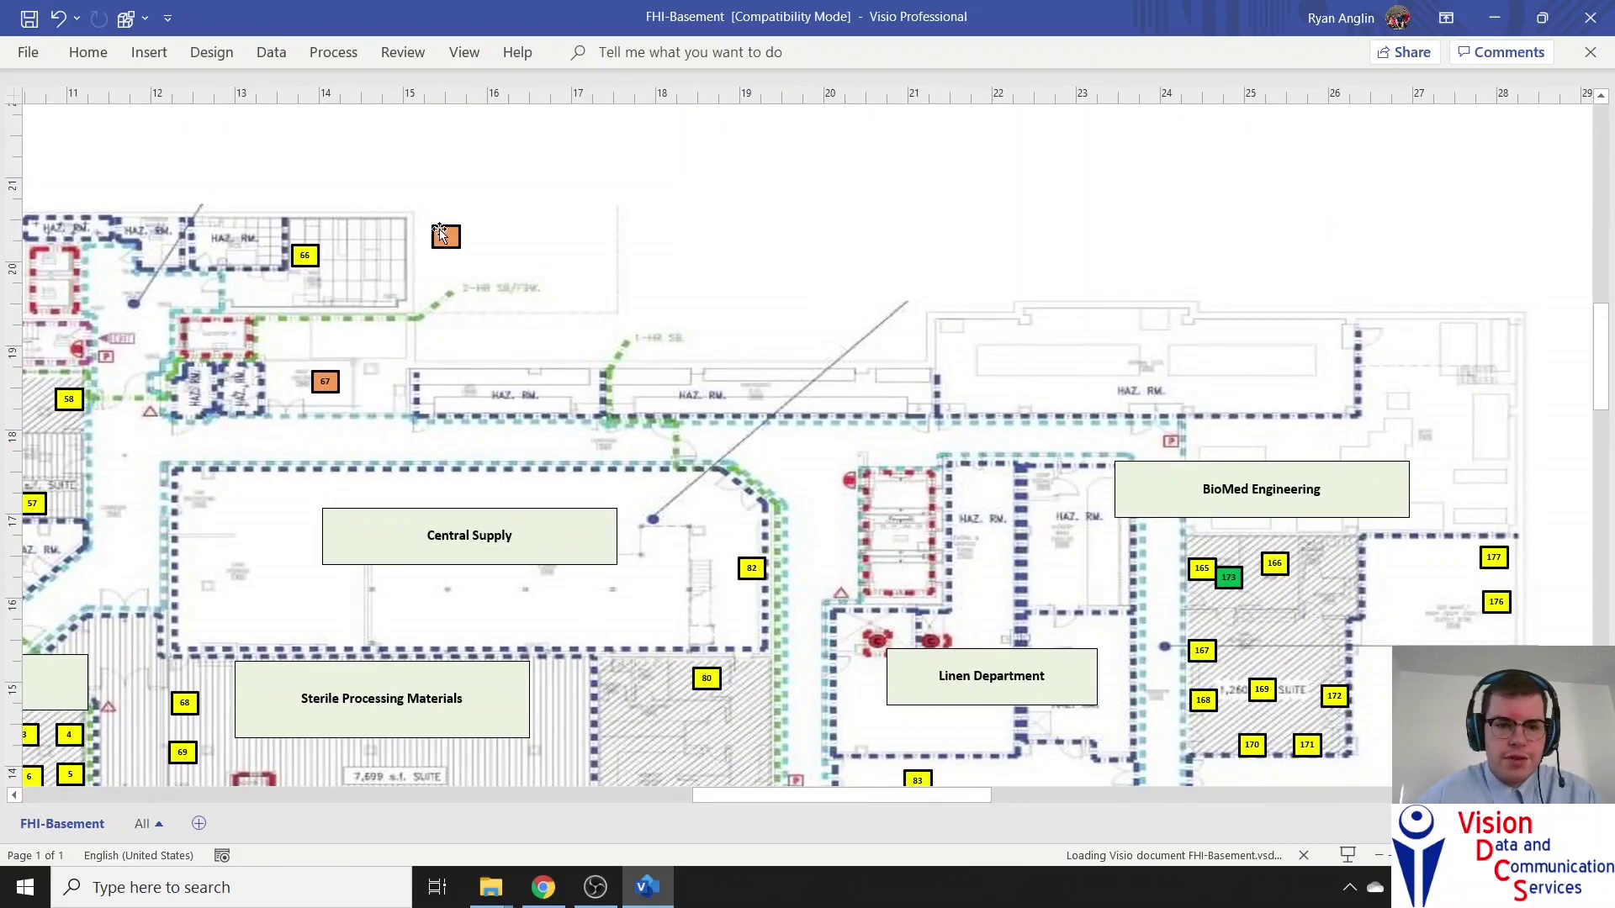
click(464, 233)
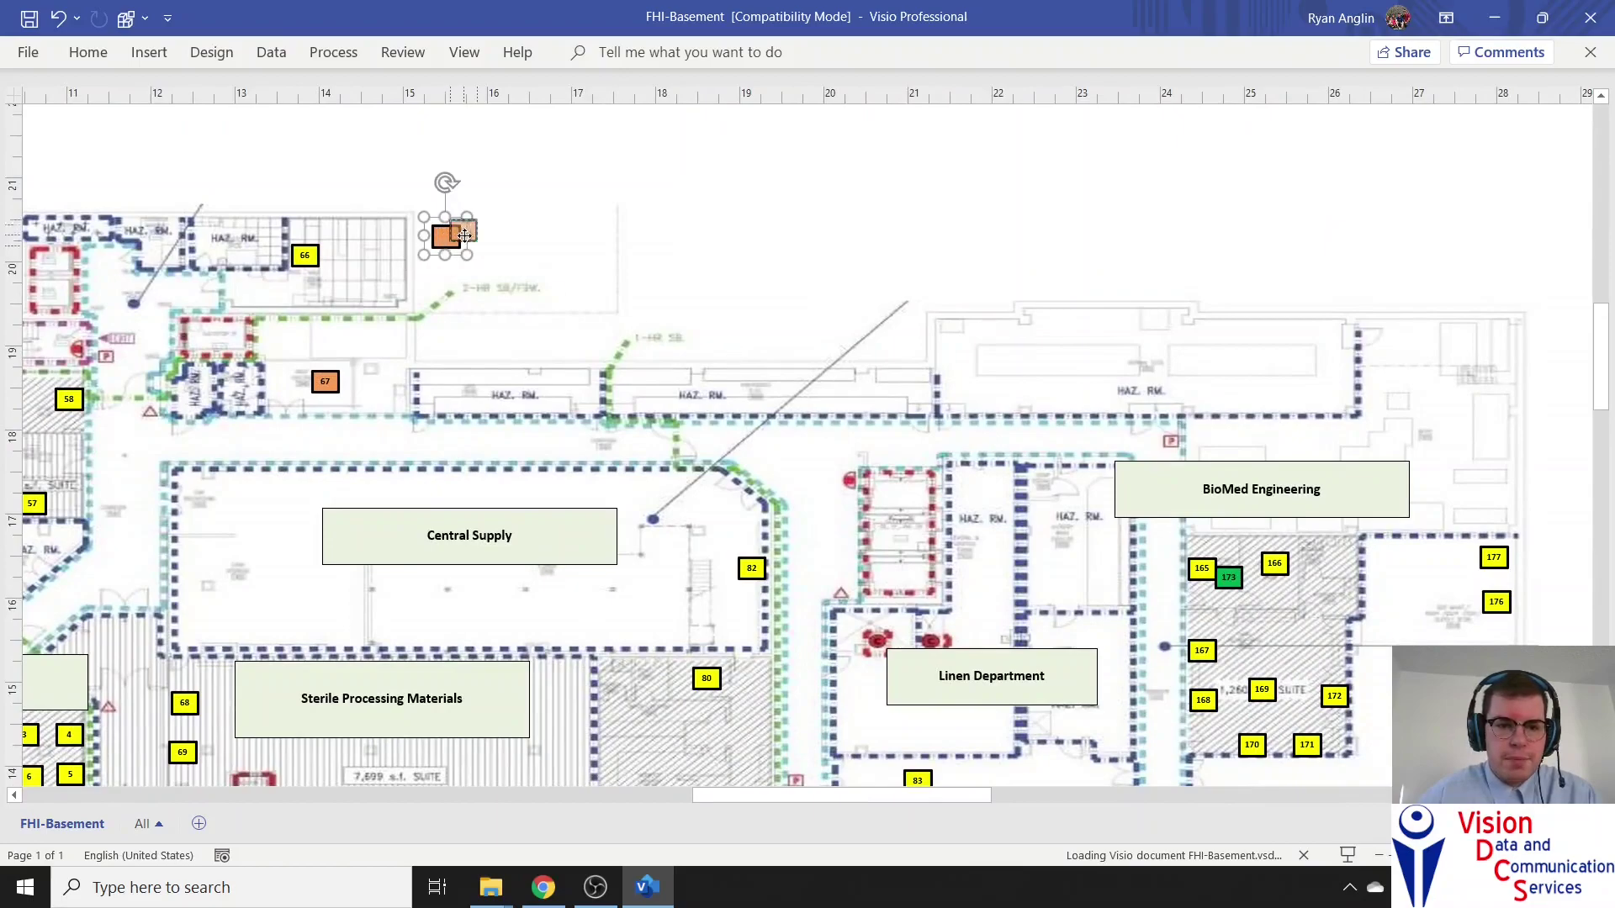
drag(463, 233, 485, 252)
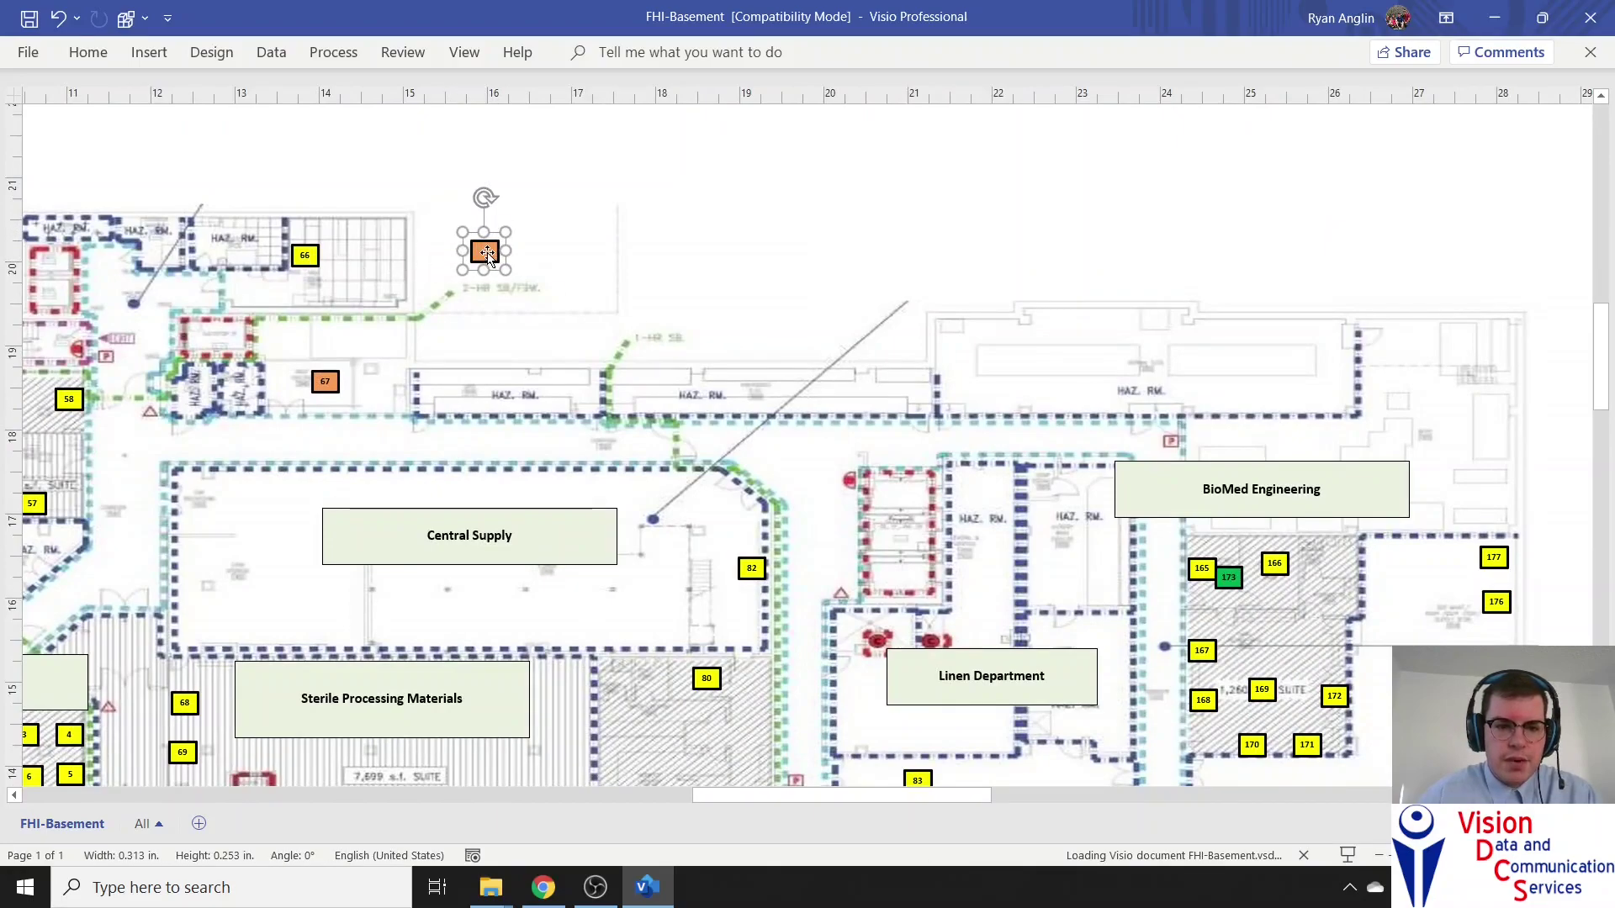
drag(868, 794, 1013, 794)
mouse_move(915, 804)
mouse_down()
mouse_move(846, 799)
mouse_move(883, 795)
mouse_move(820, 769)
mouse_move(963, 772)
mouse_move(802, 769)
mouse_up()
click(849, 250)
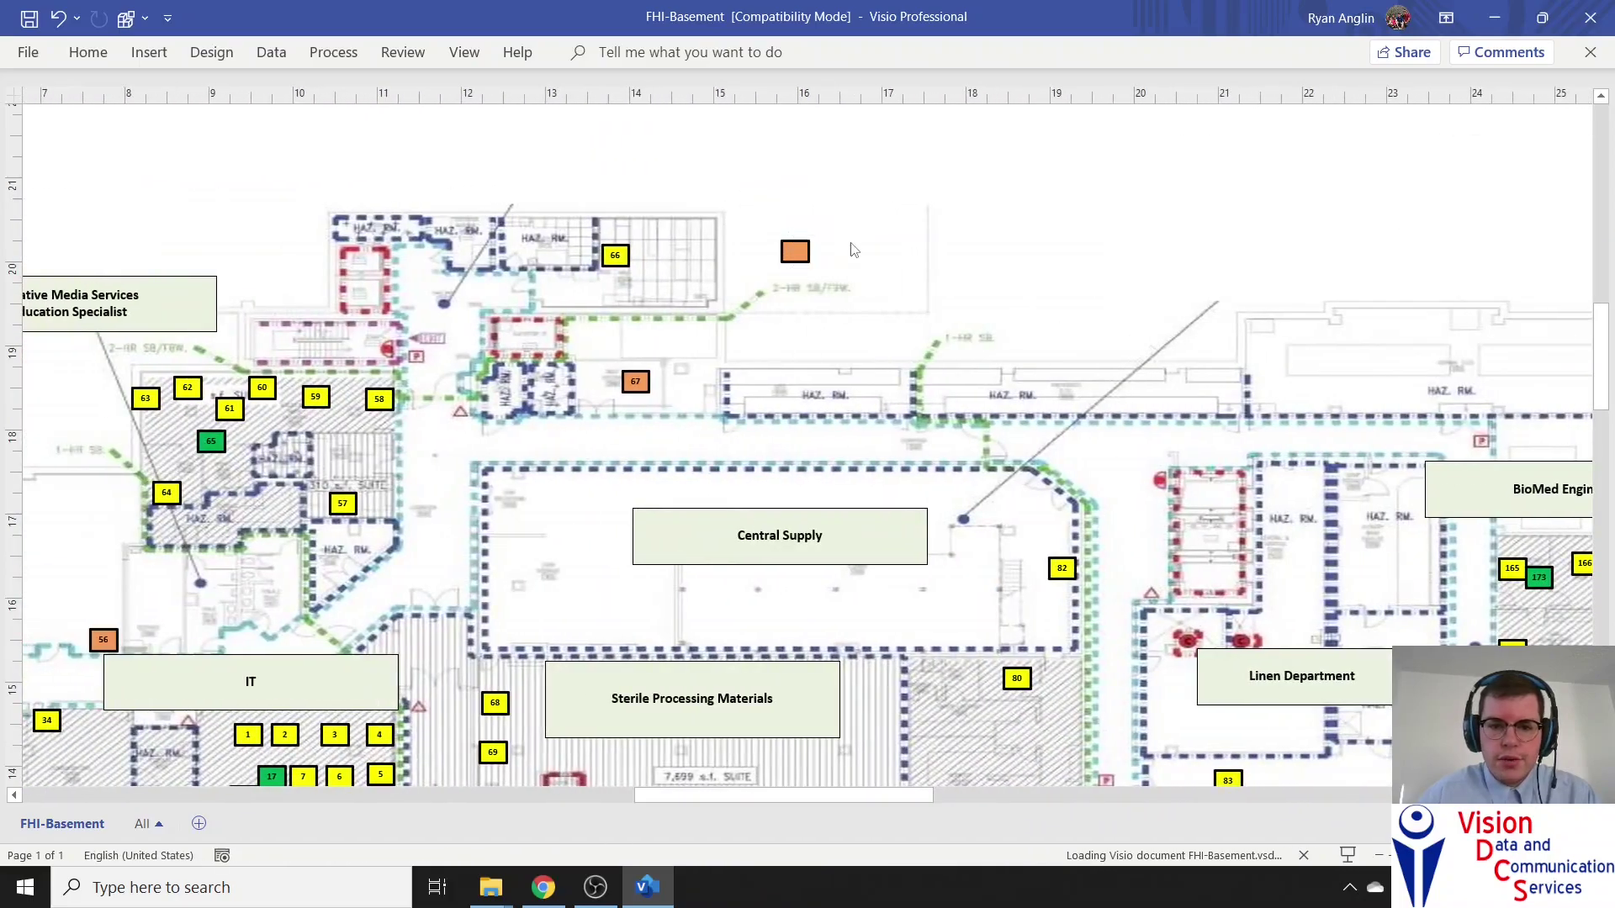
click(803, 251)
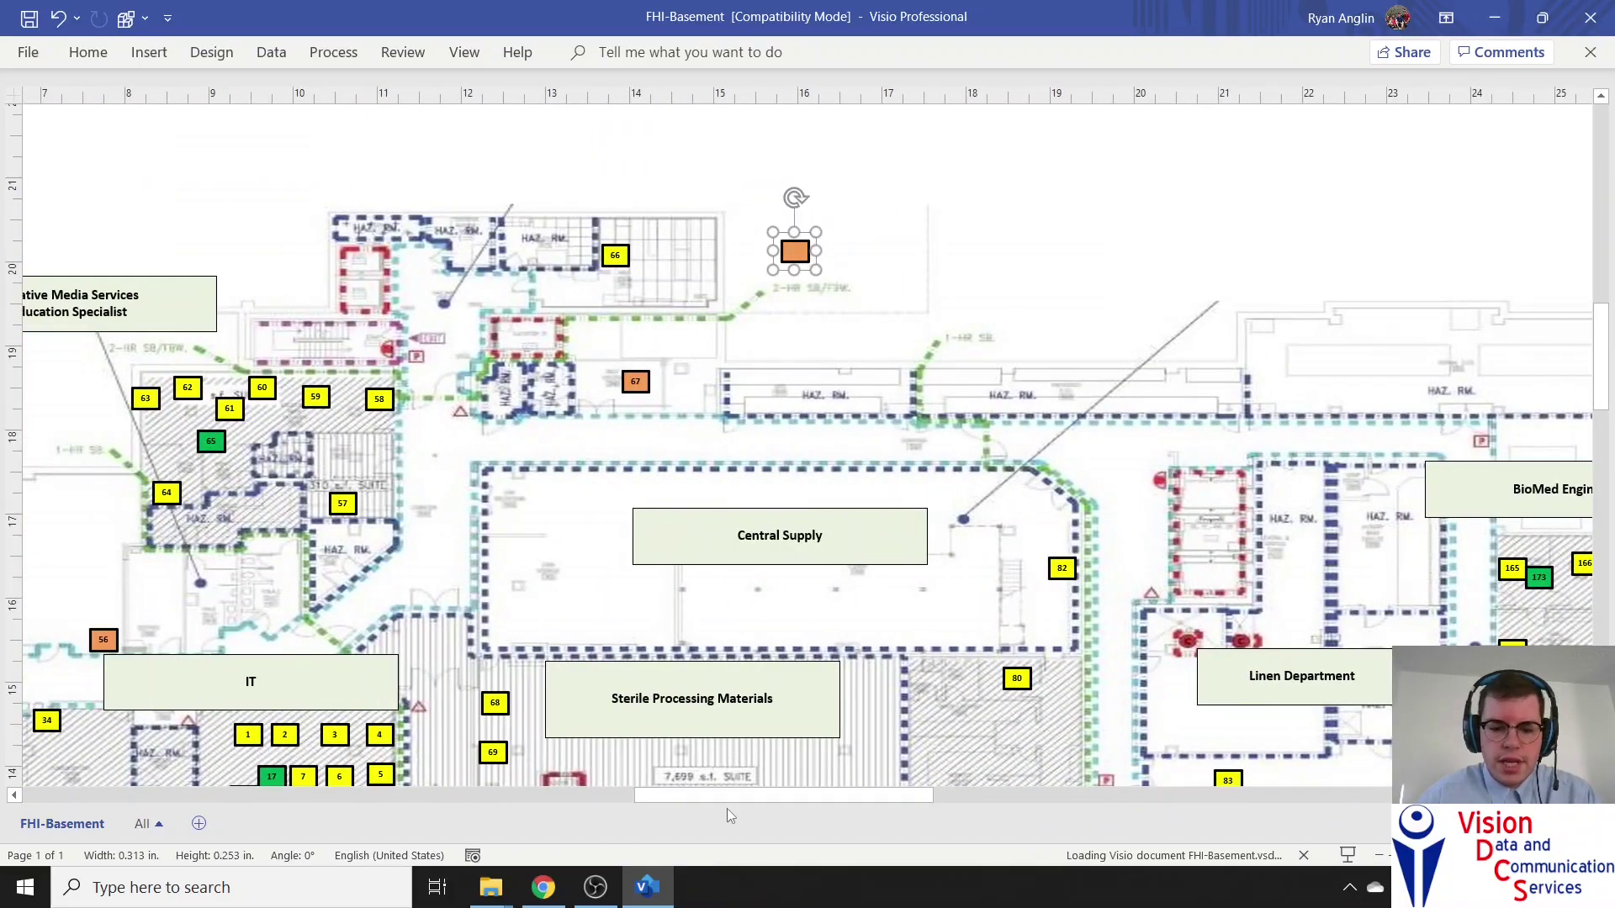
drag(728, 801, 787, 801)
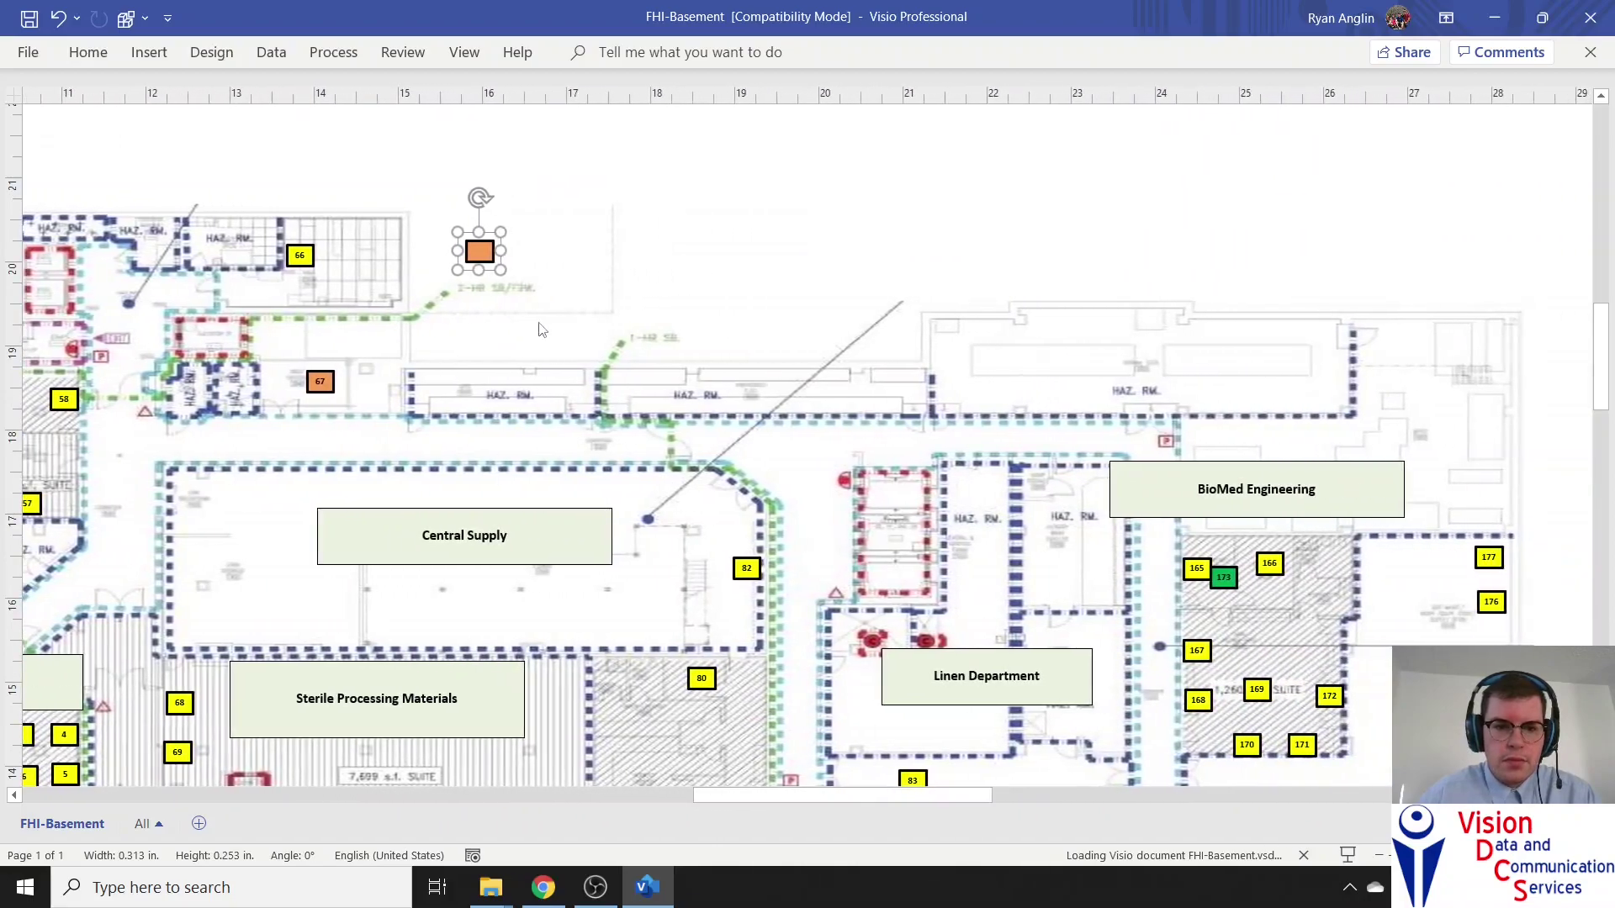
click(479, 263)
click(480, 255)
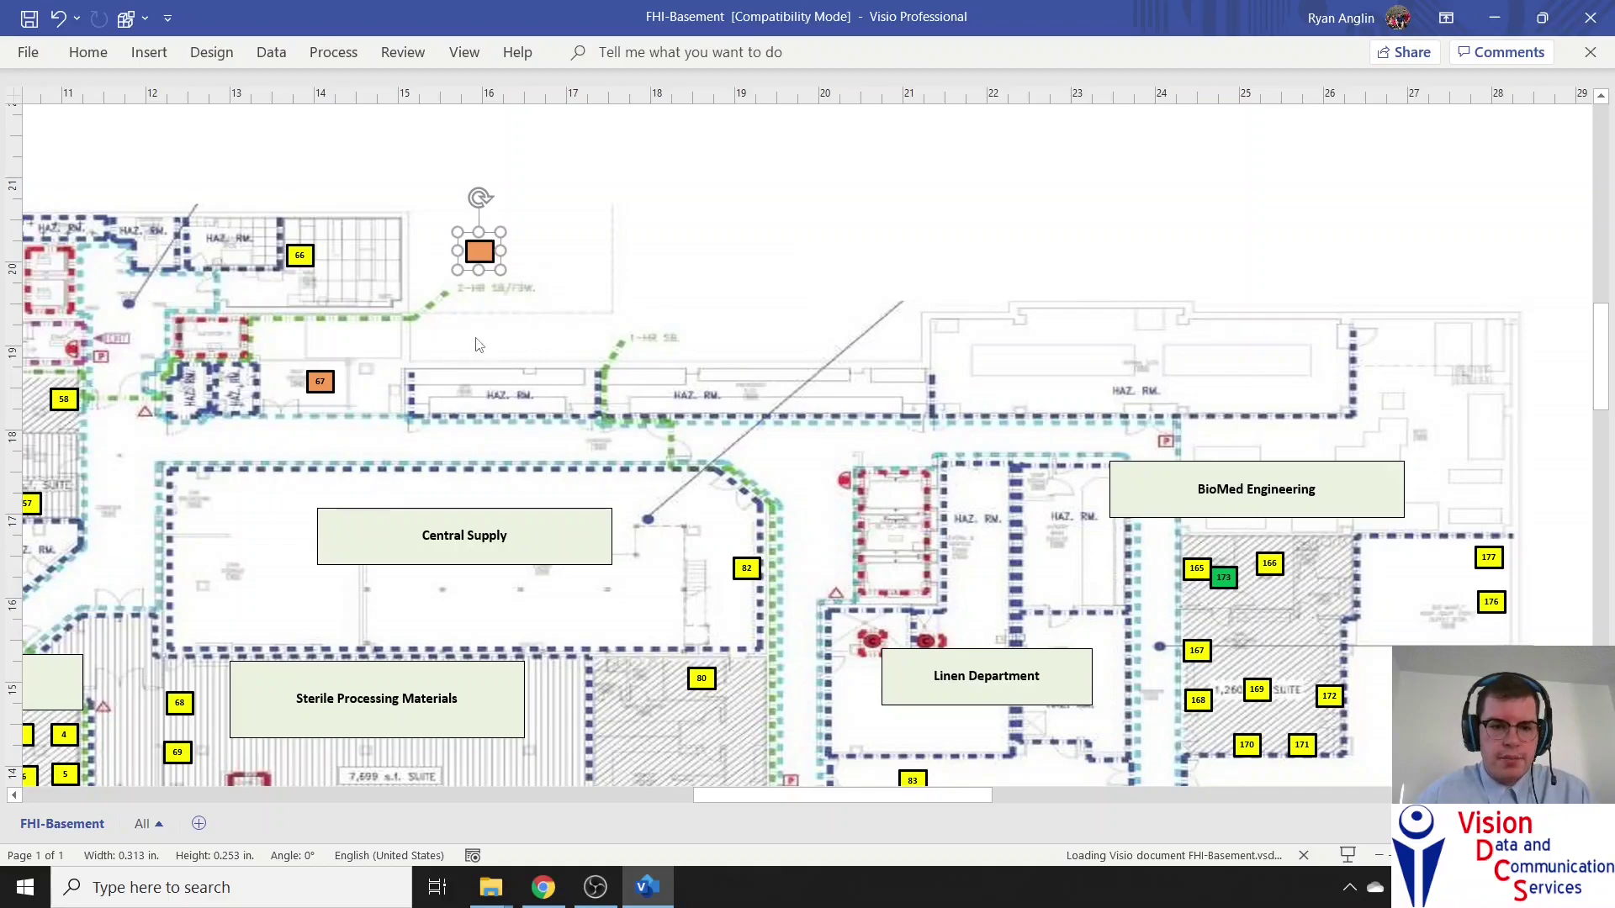
Paste a copy of the orange phone with Department Name 'Surge', then paste another from the original
key(ctrl+v)
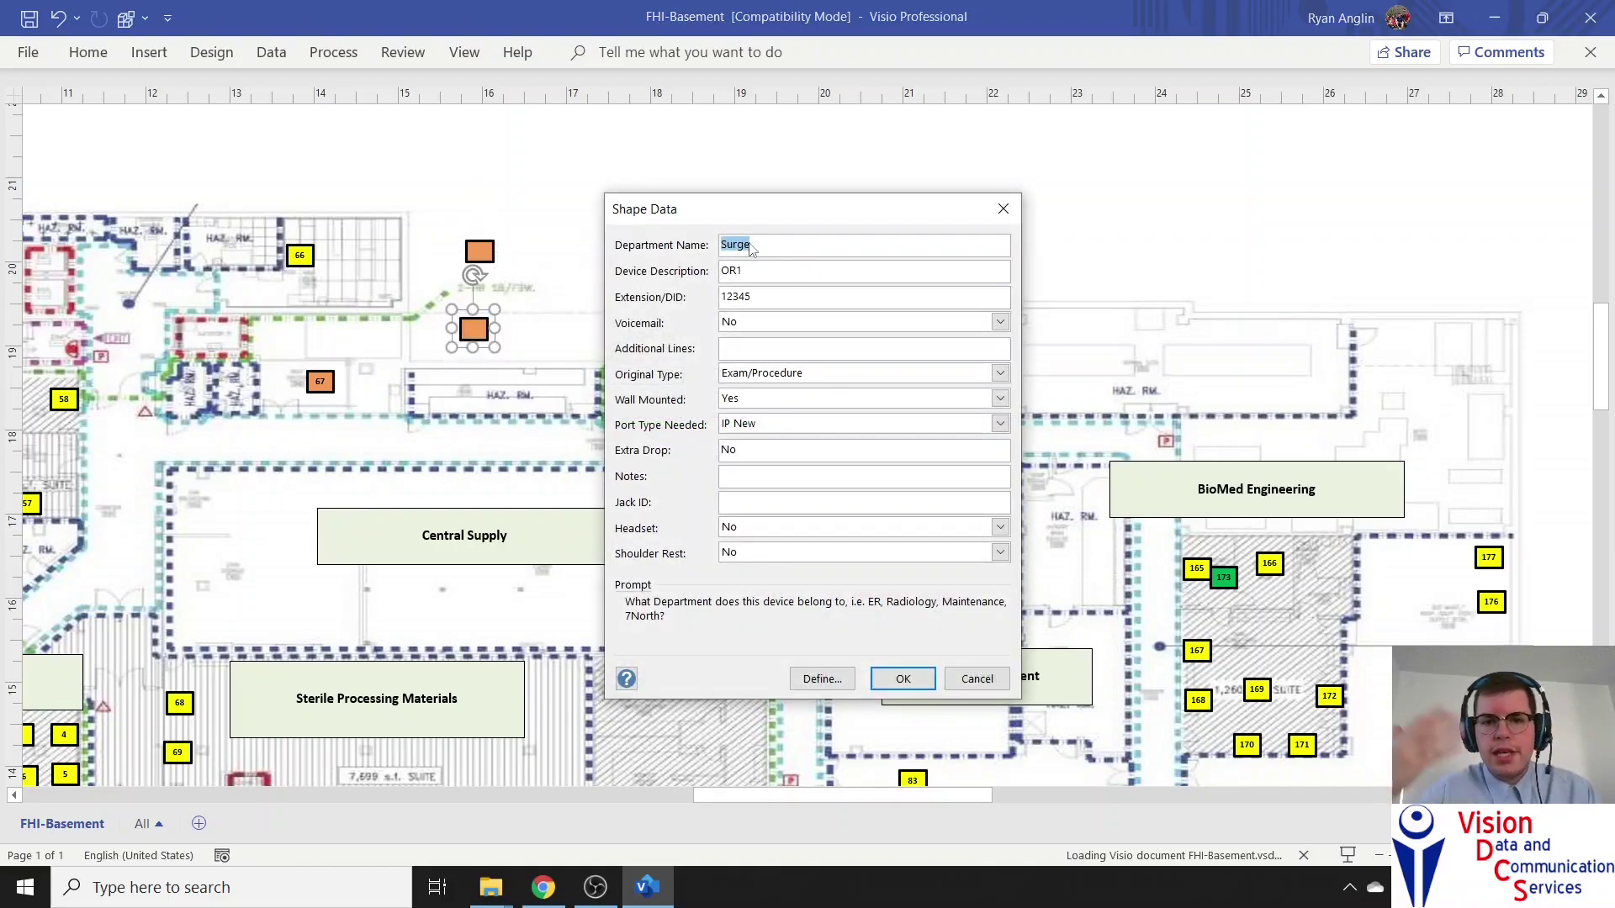
key(BackSpace)
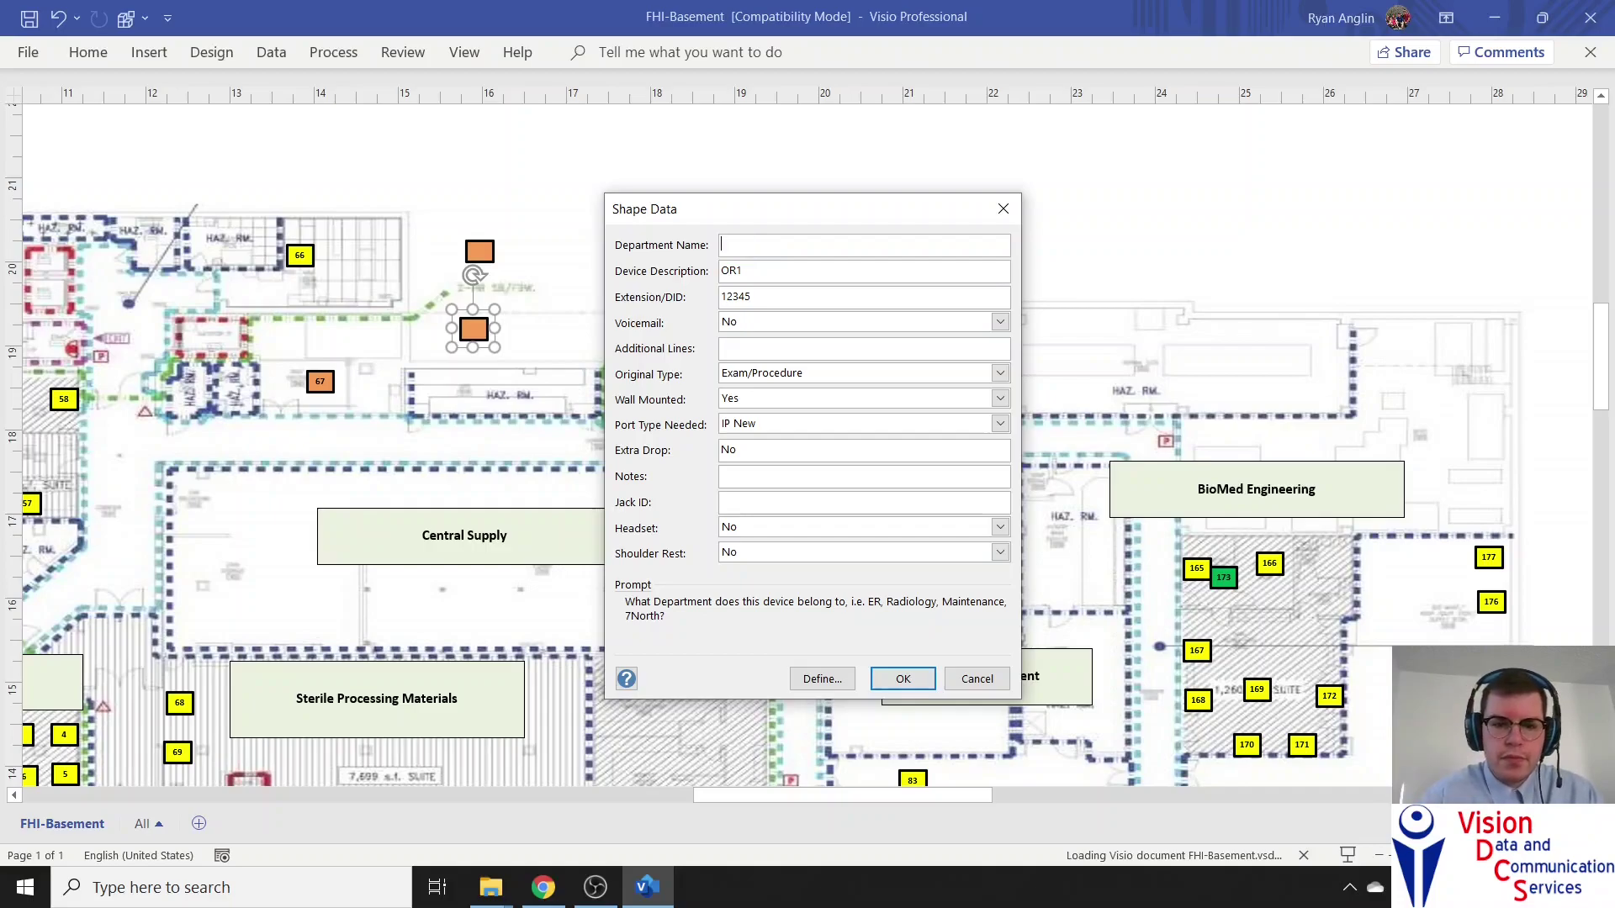
text(Surge)
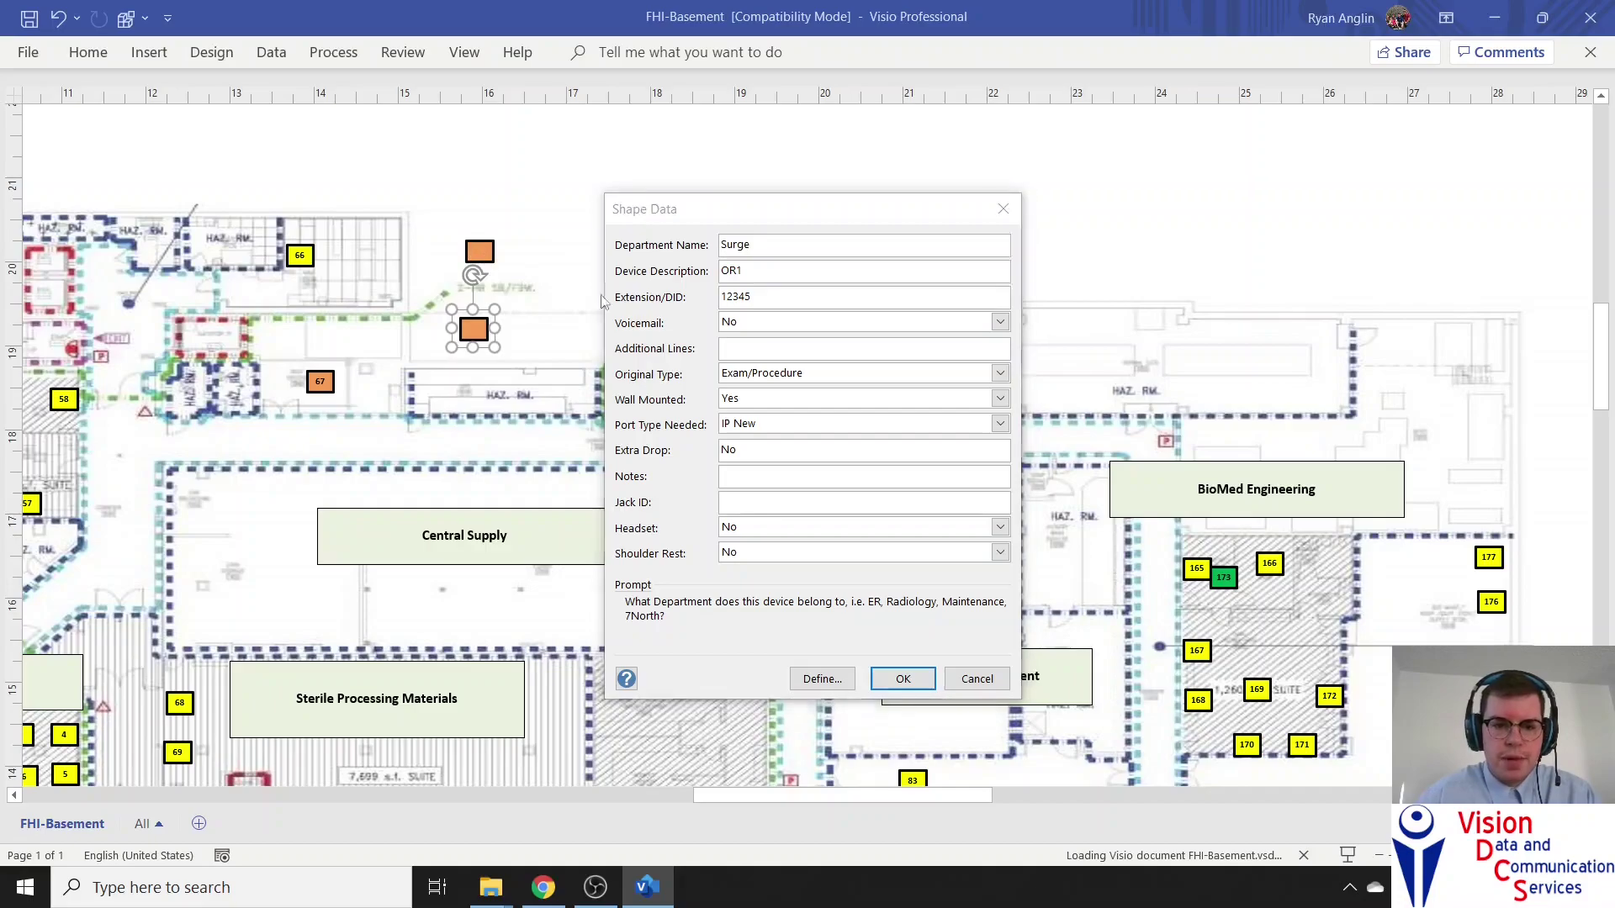
click(903, 679)
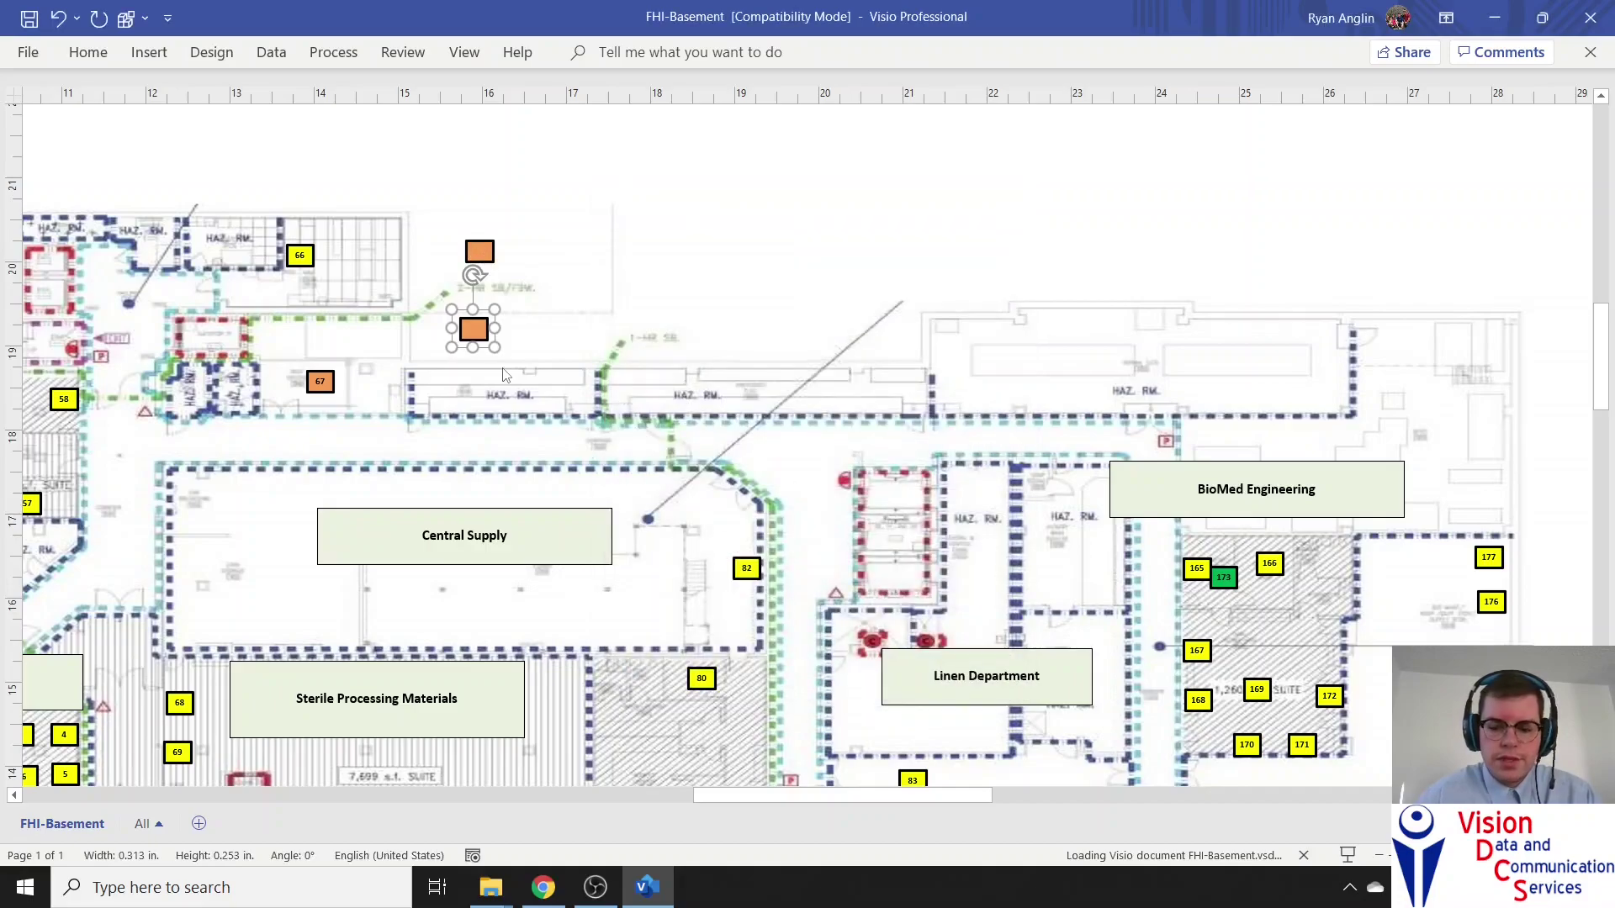
click(475, 253)
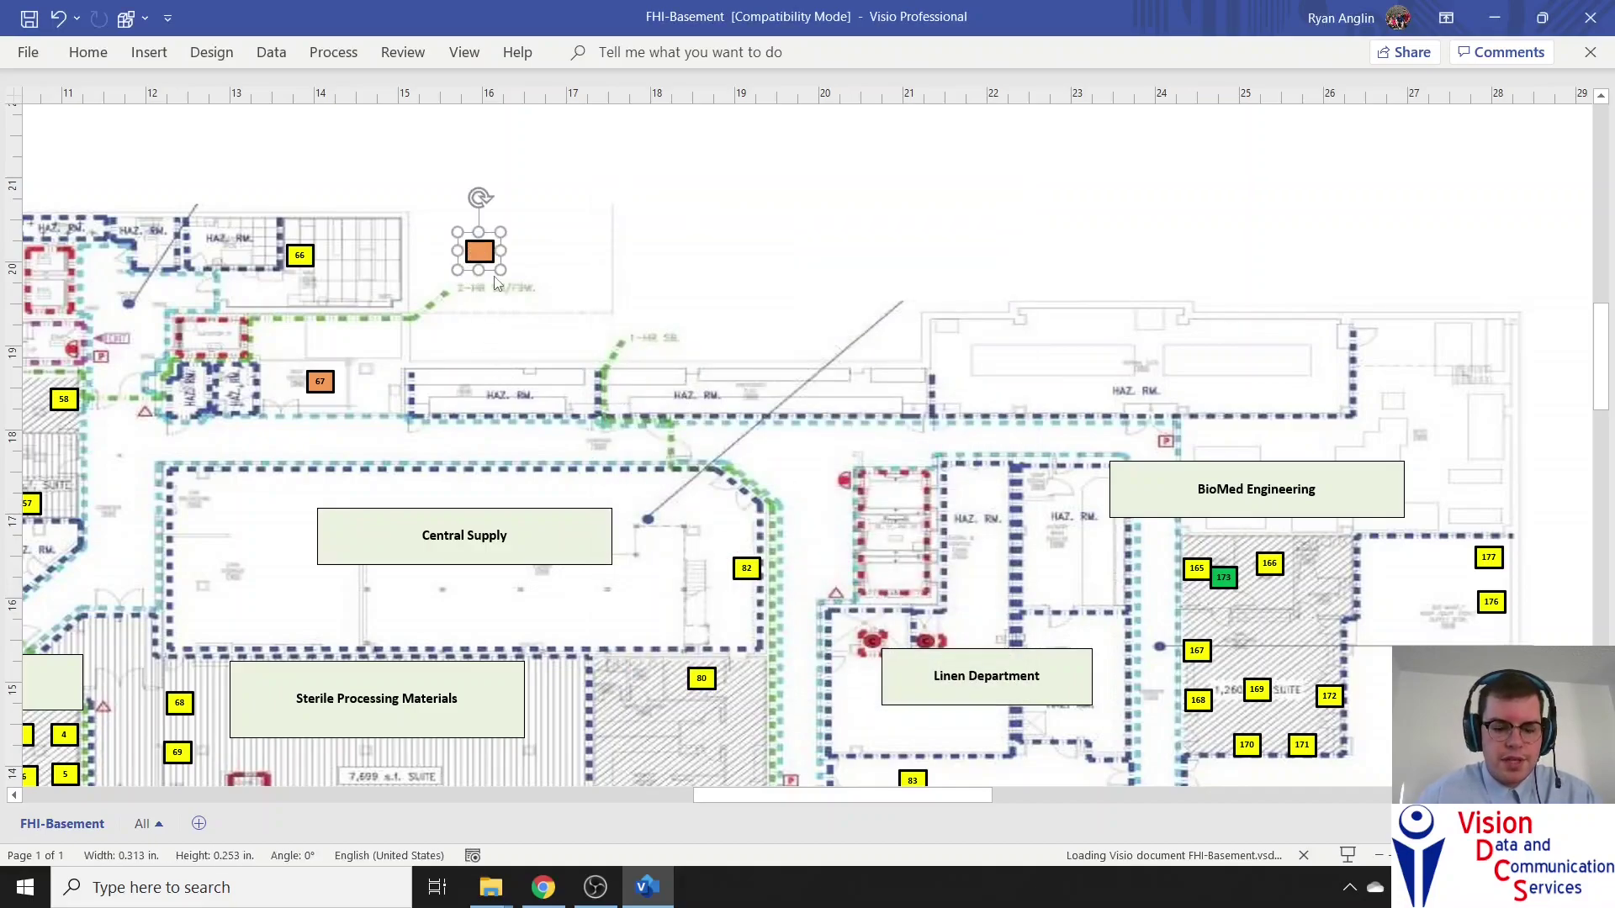
key(ctrl+v)
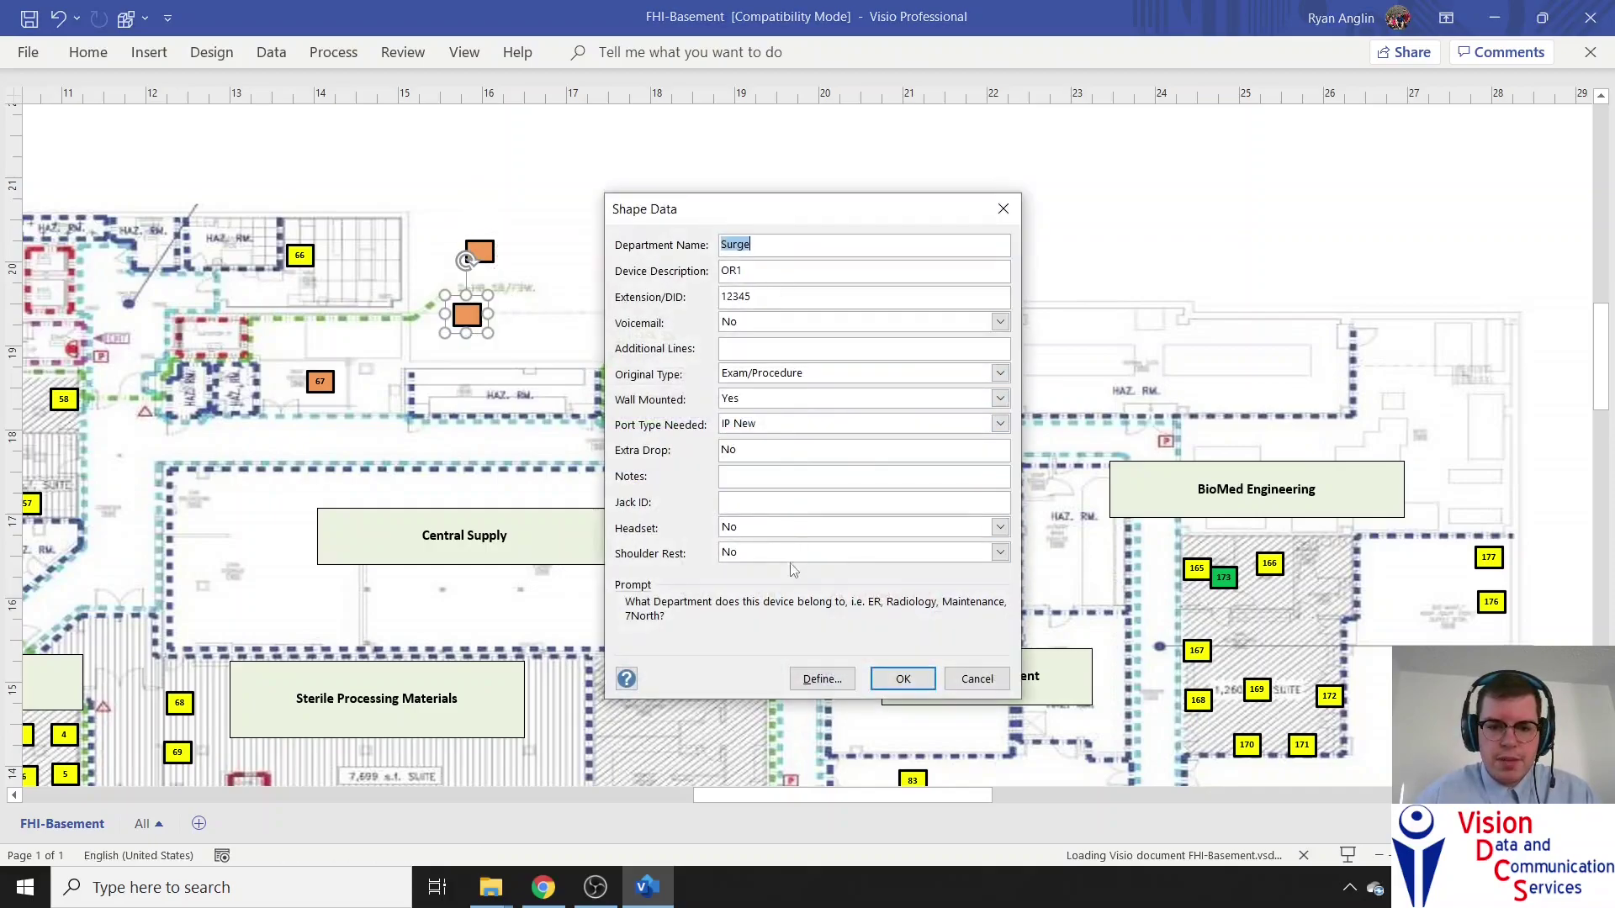
Set the new phone's Device Description to 'EmergeOR' and Extension/DID to 131256574
click(762, 245)
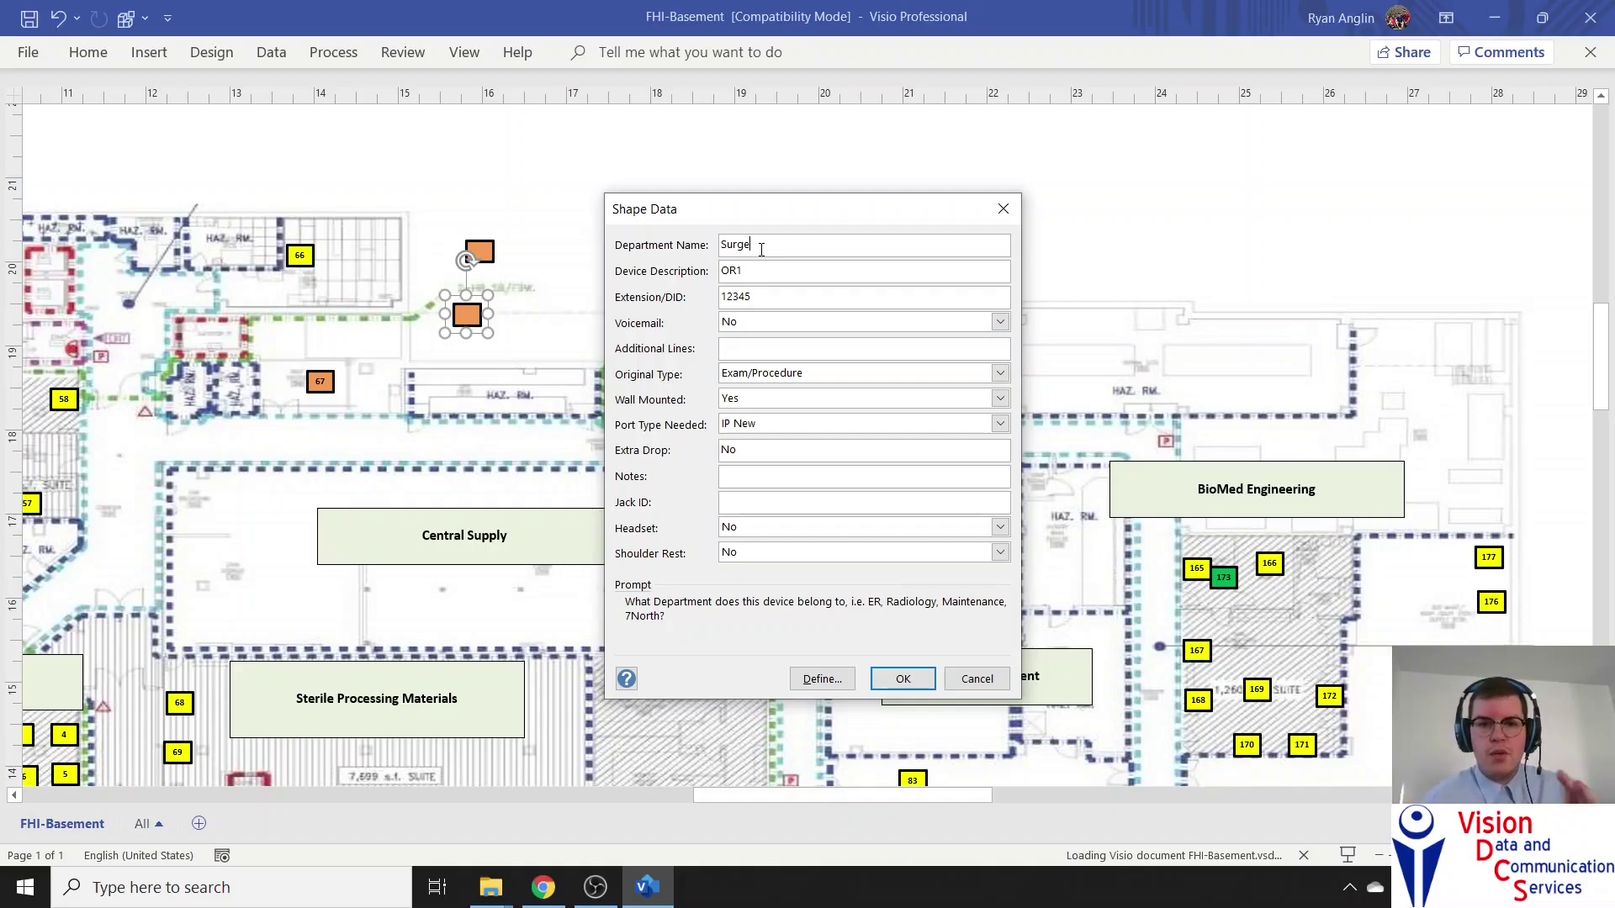
key(Tab)
click(751, 270)
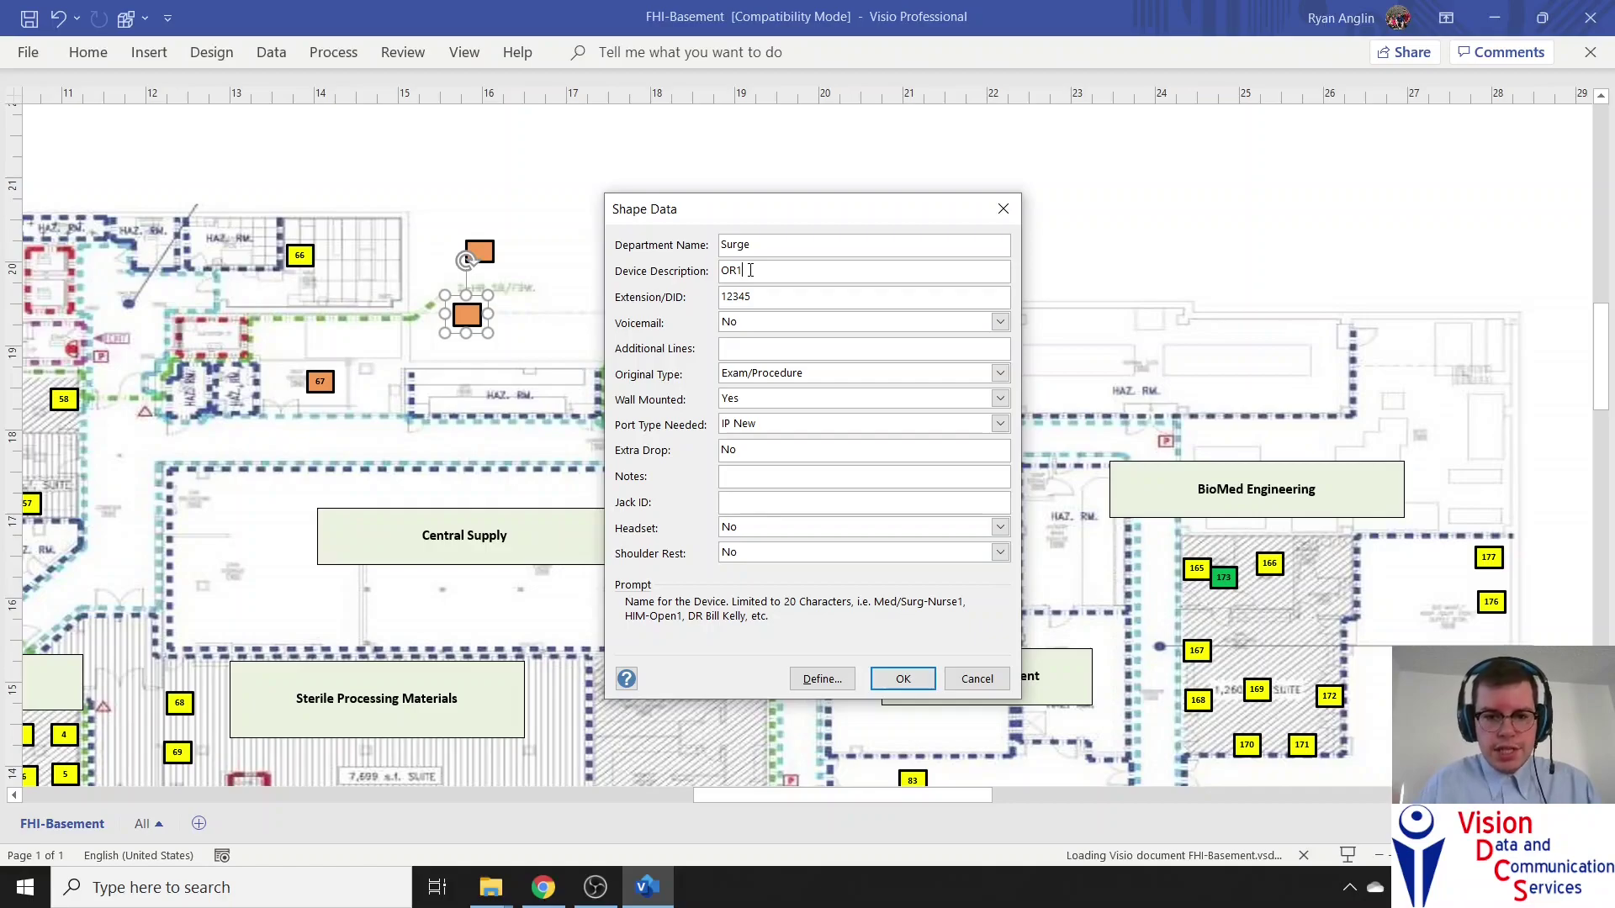
key(BackSpace)
key(BackSpace)
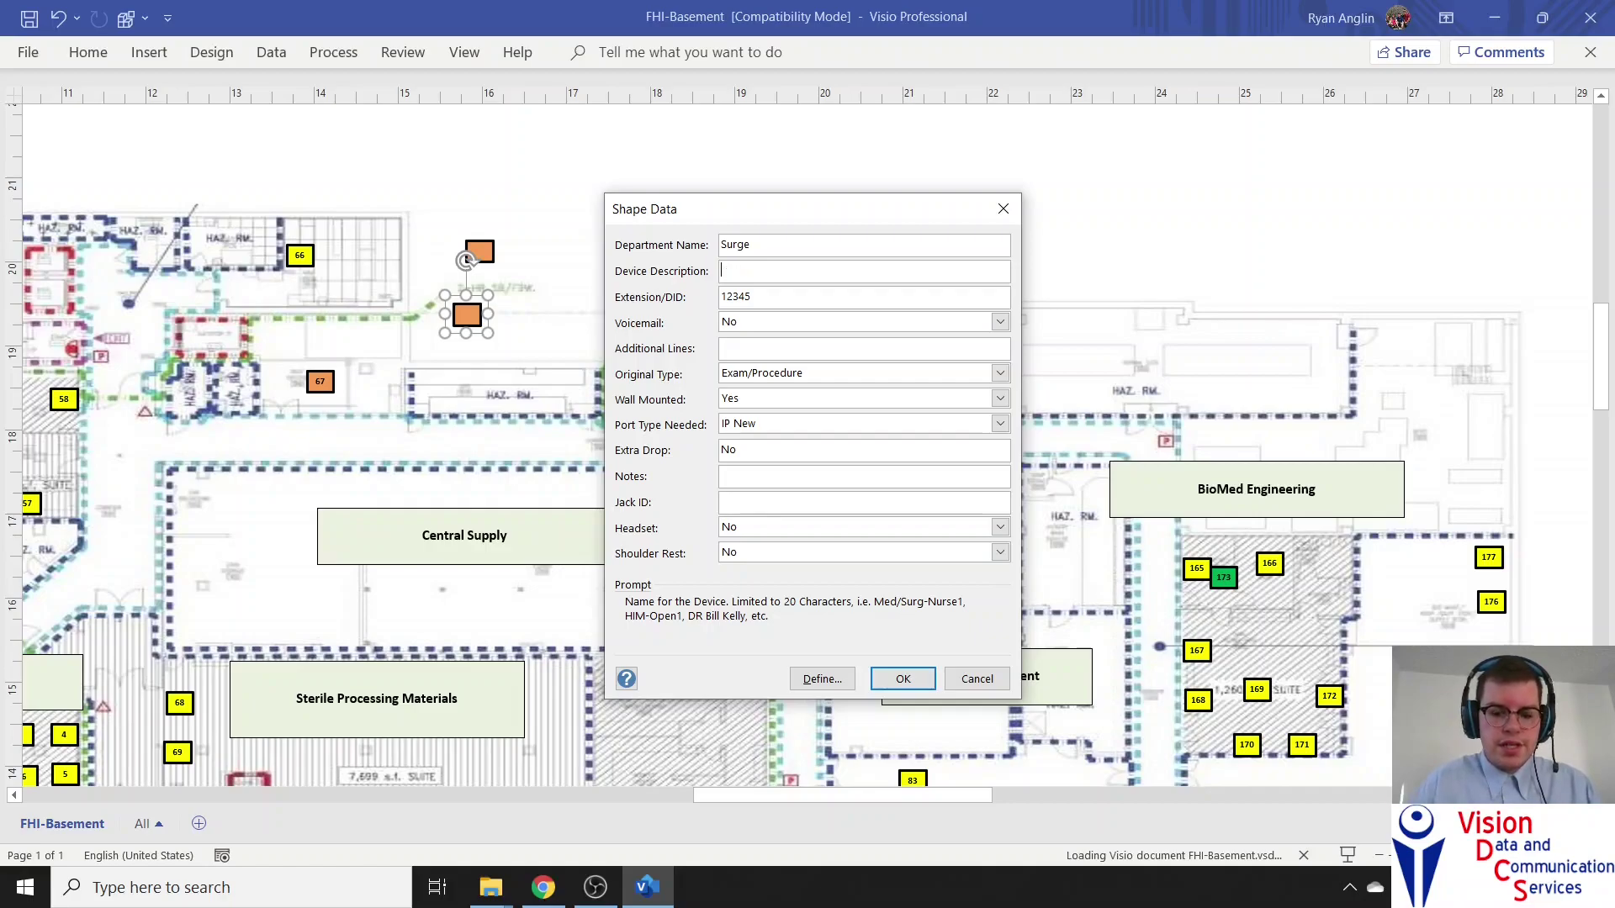
text(Emerge)
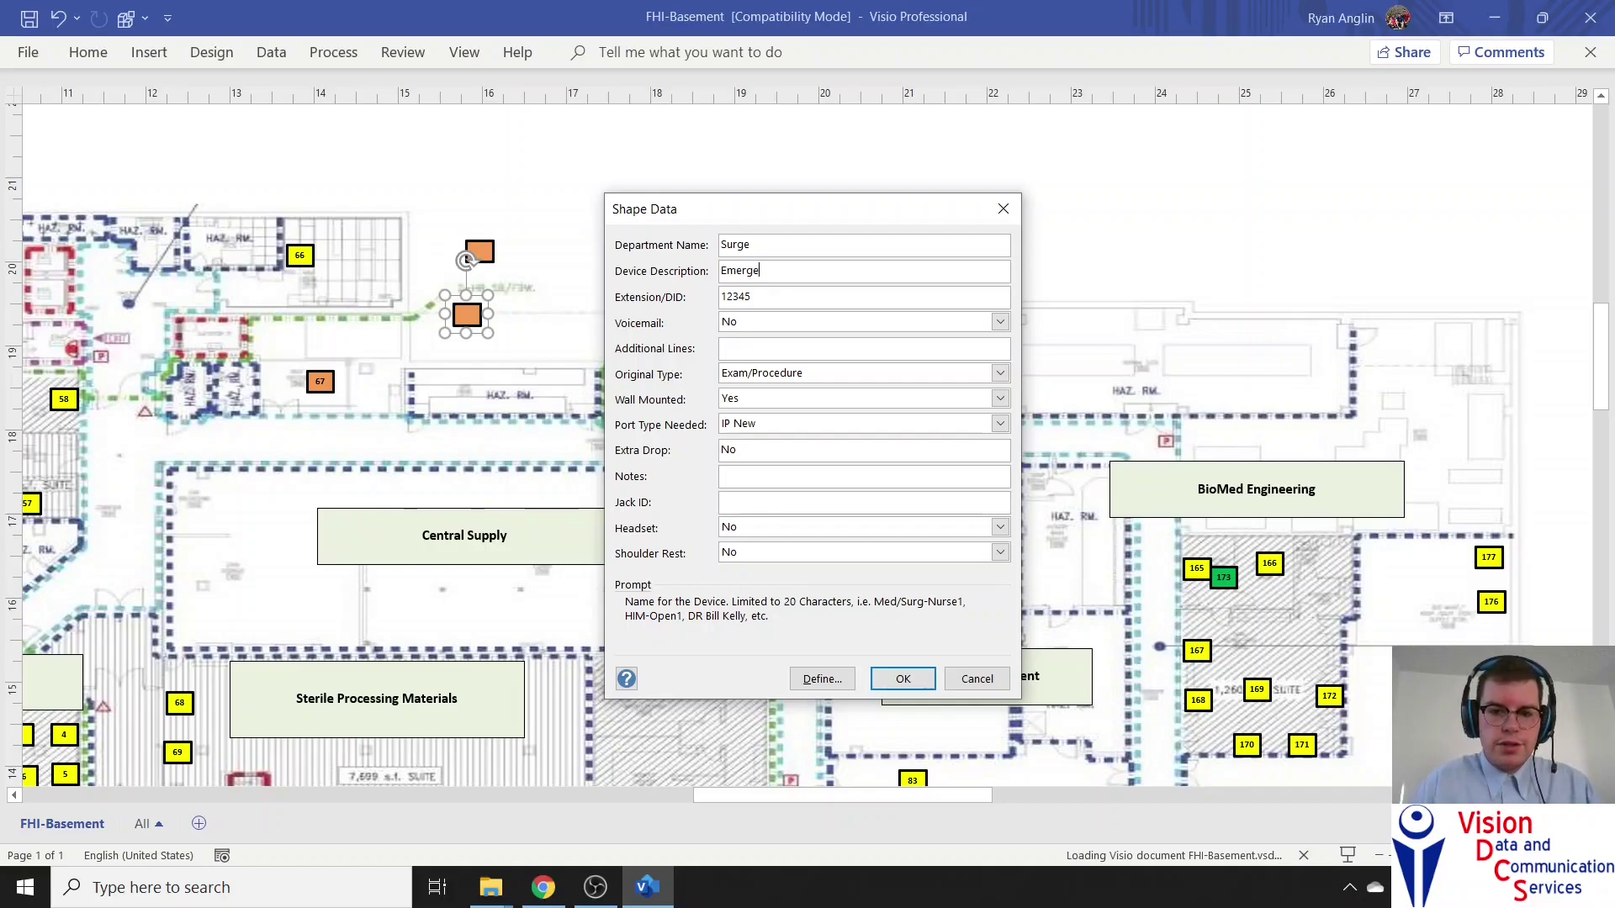
key(BackSpace)
text(OR)
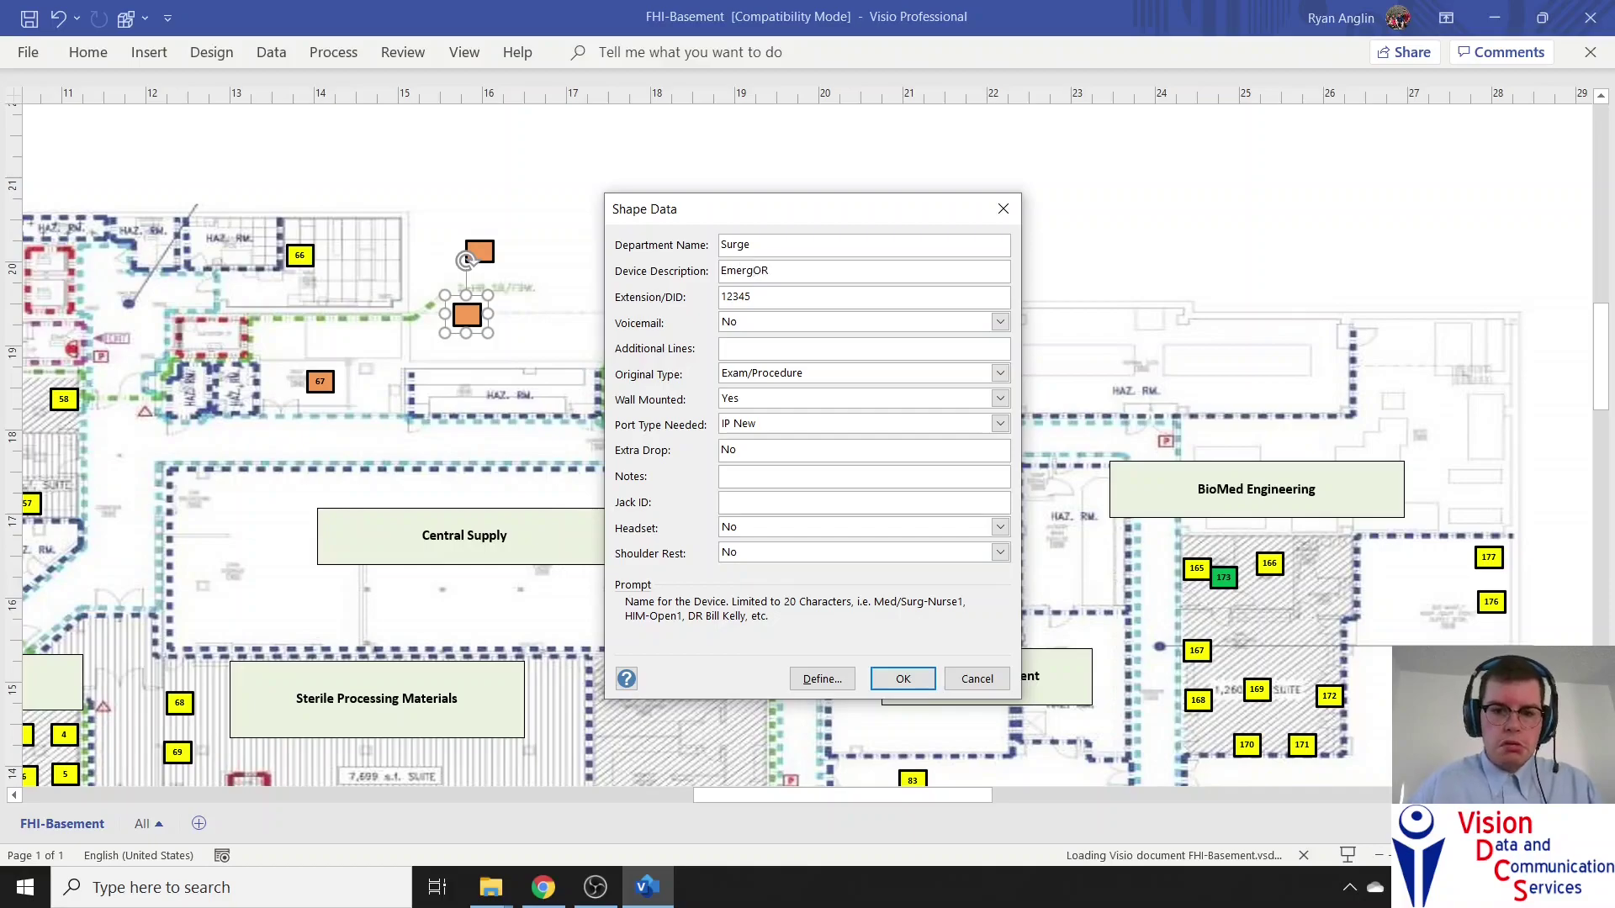
key(Tab)
key(BackSpace)
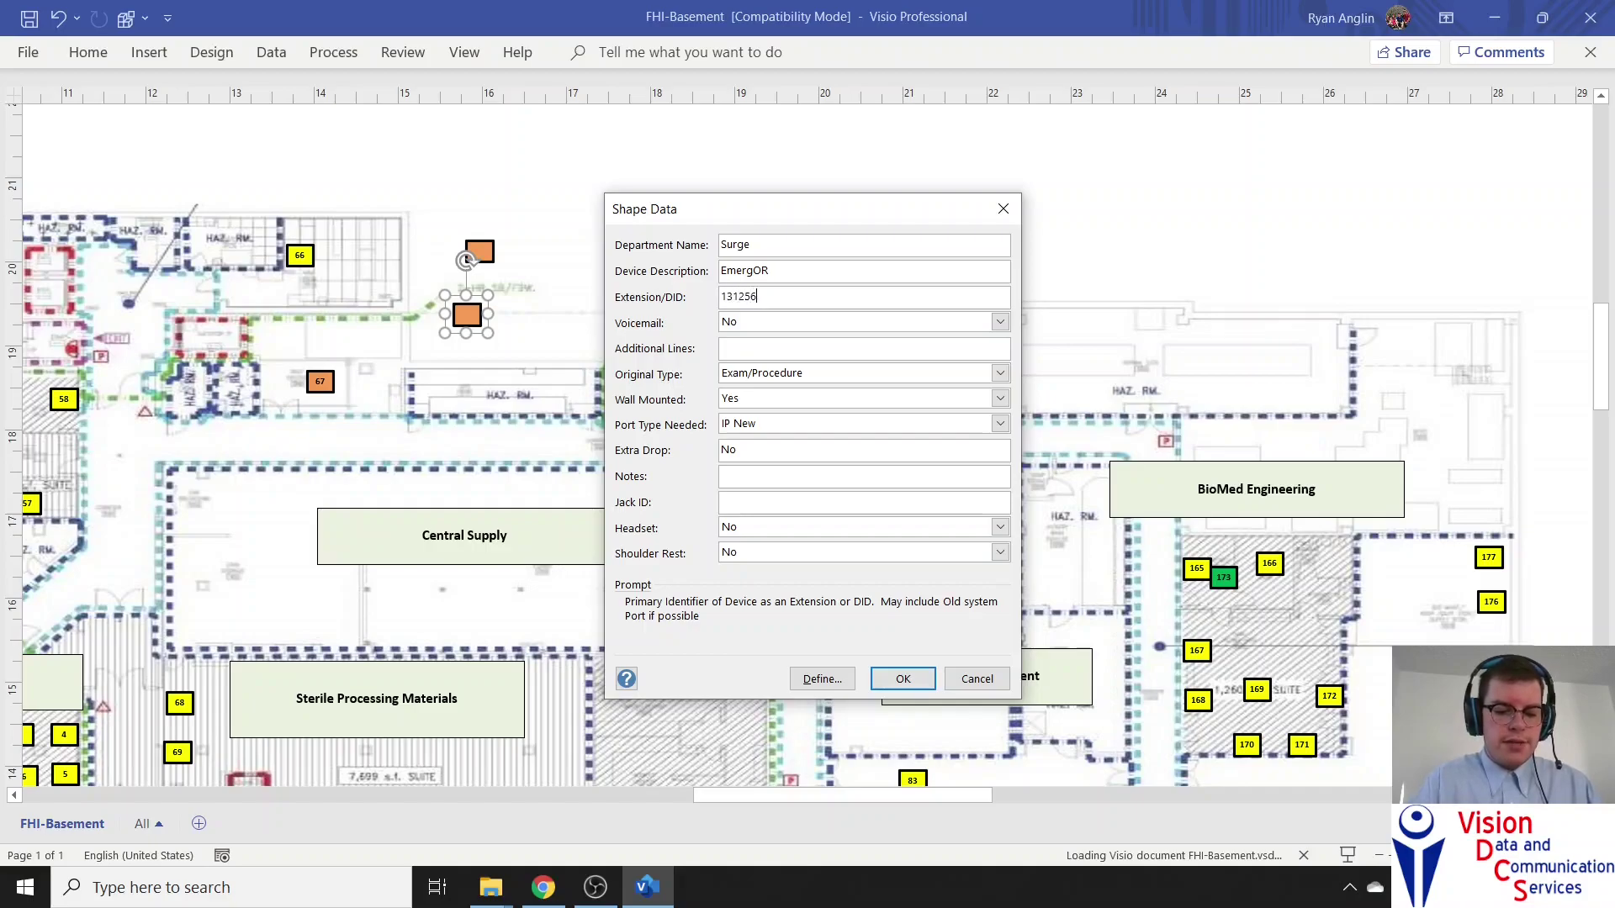
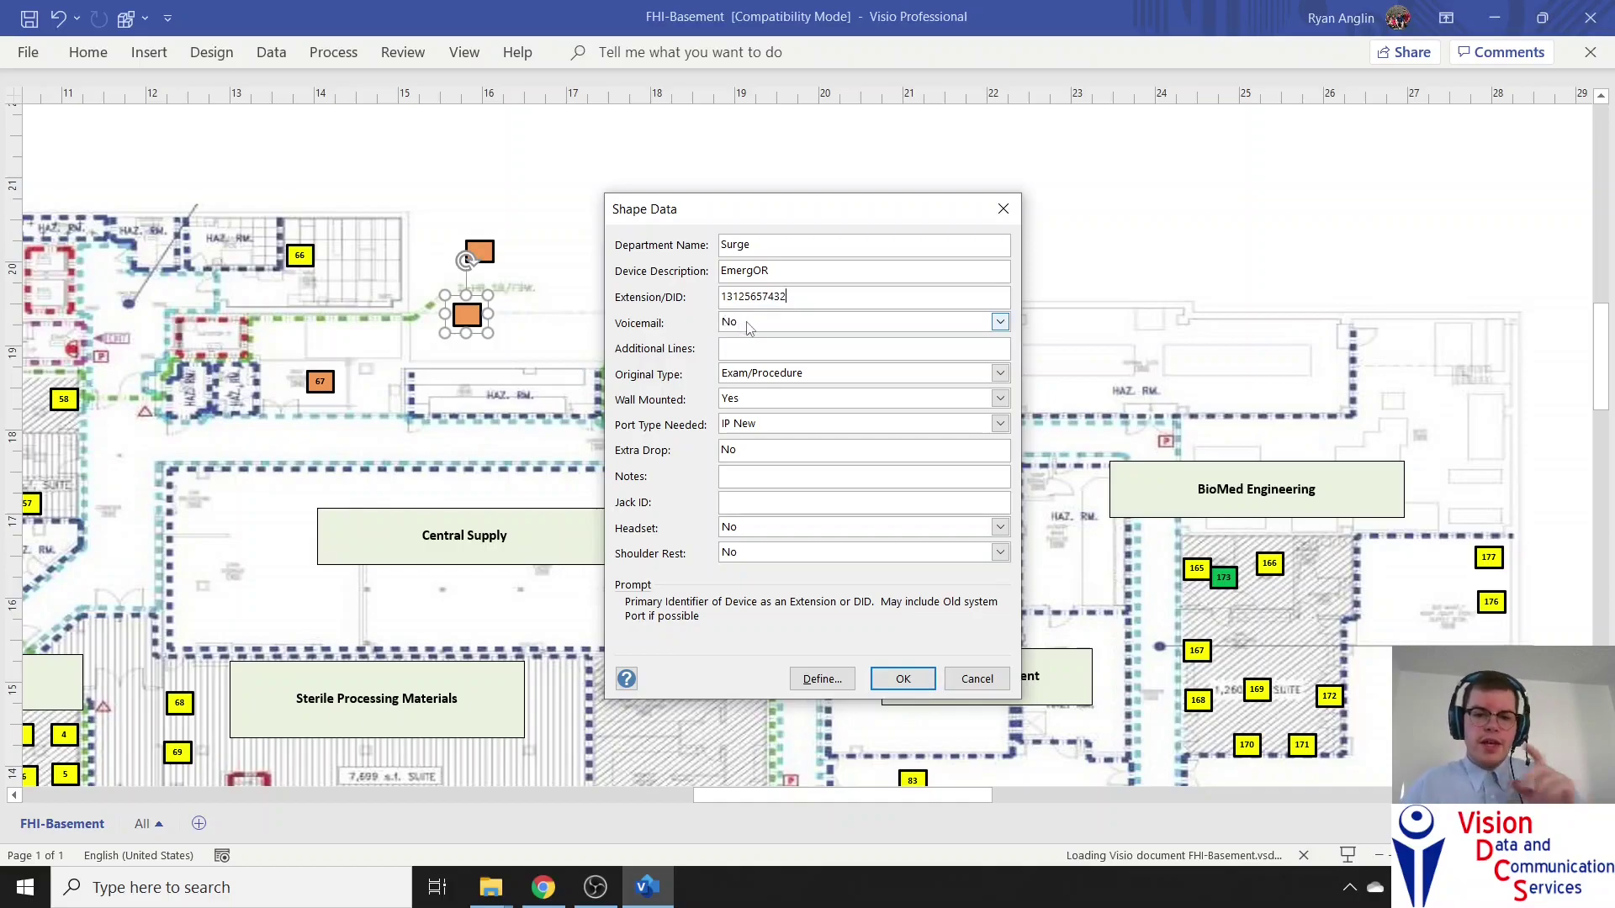
Choose Emergency Phone, not wall mounted, Analog port, add note 'Emergency Phon', and save
click(757, 349)
click(761, 373)
scroll(788, 443, down, 1)
click(781, 454)
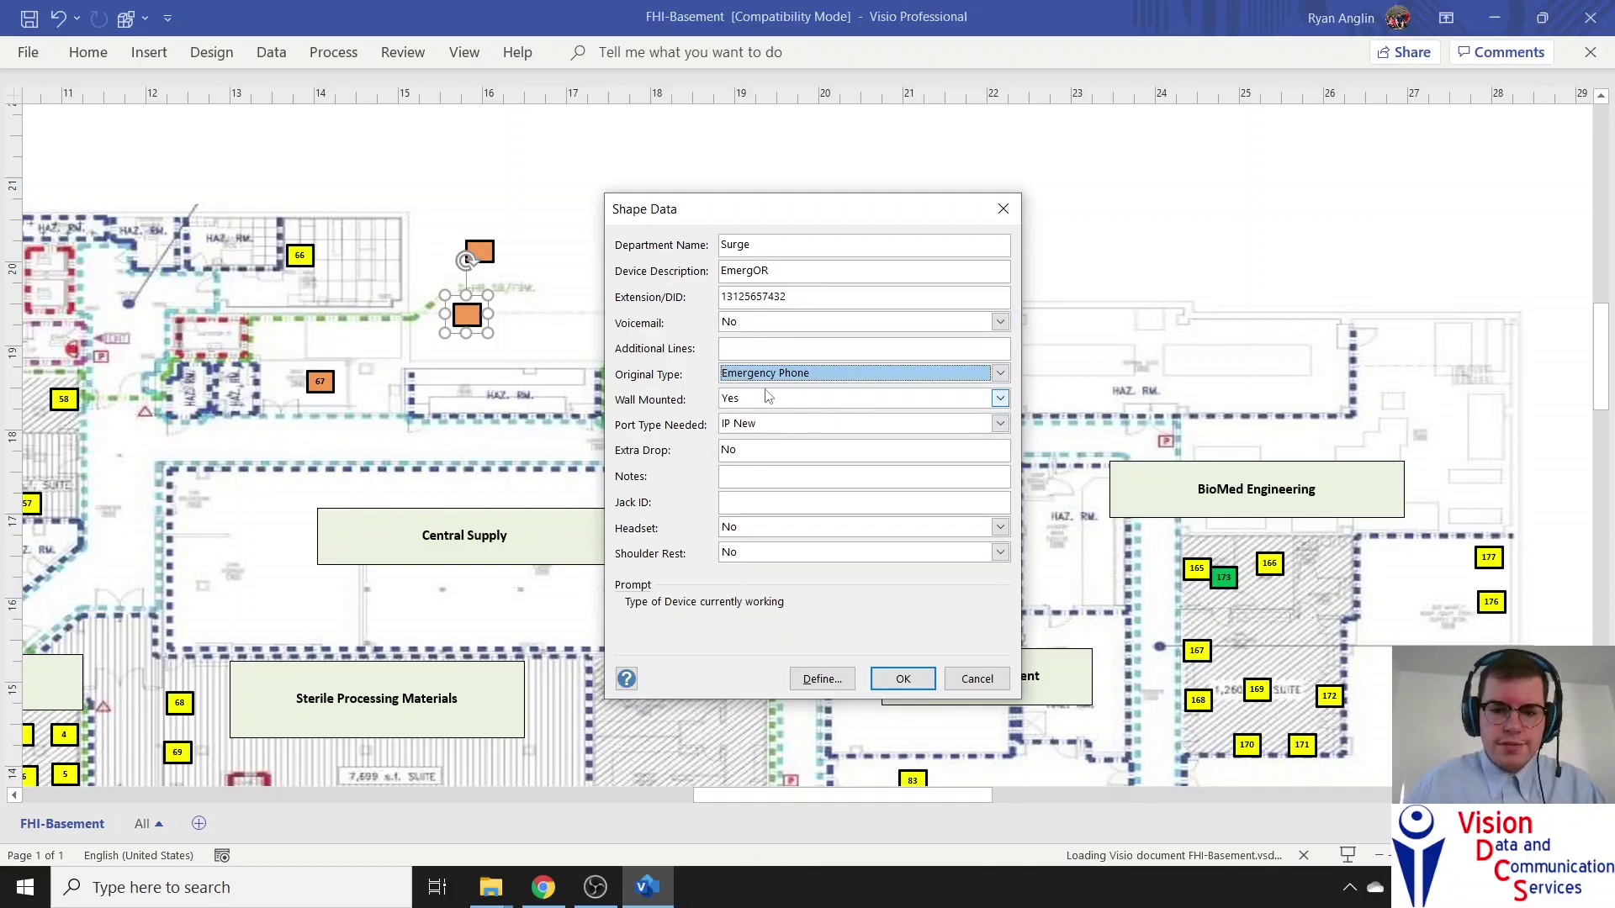
click(765, 401)
click(762, 429)
click(759, 425)
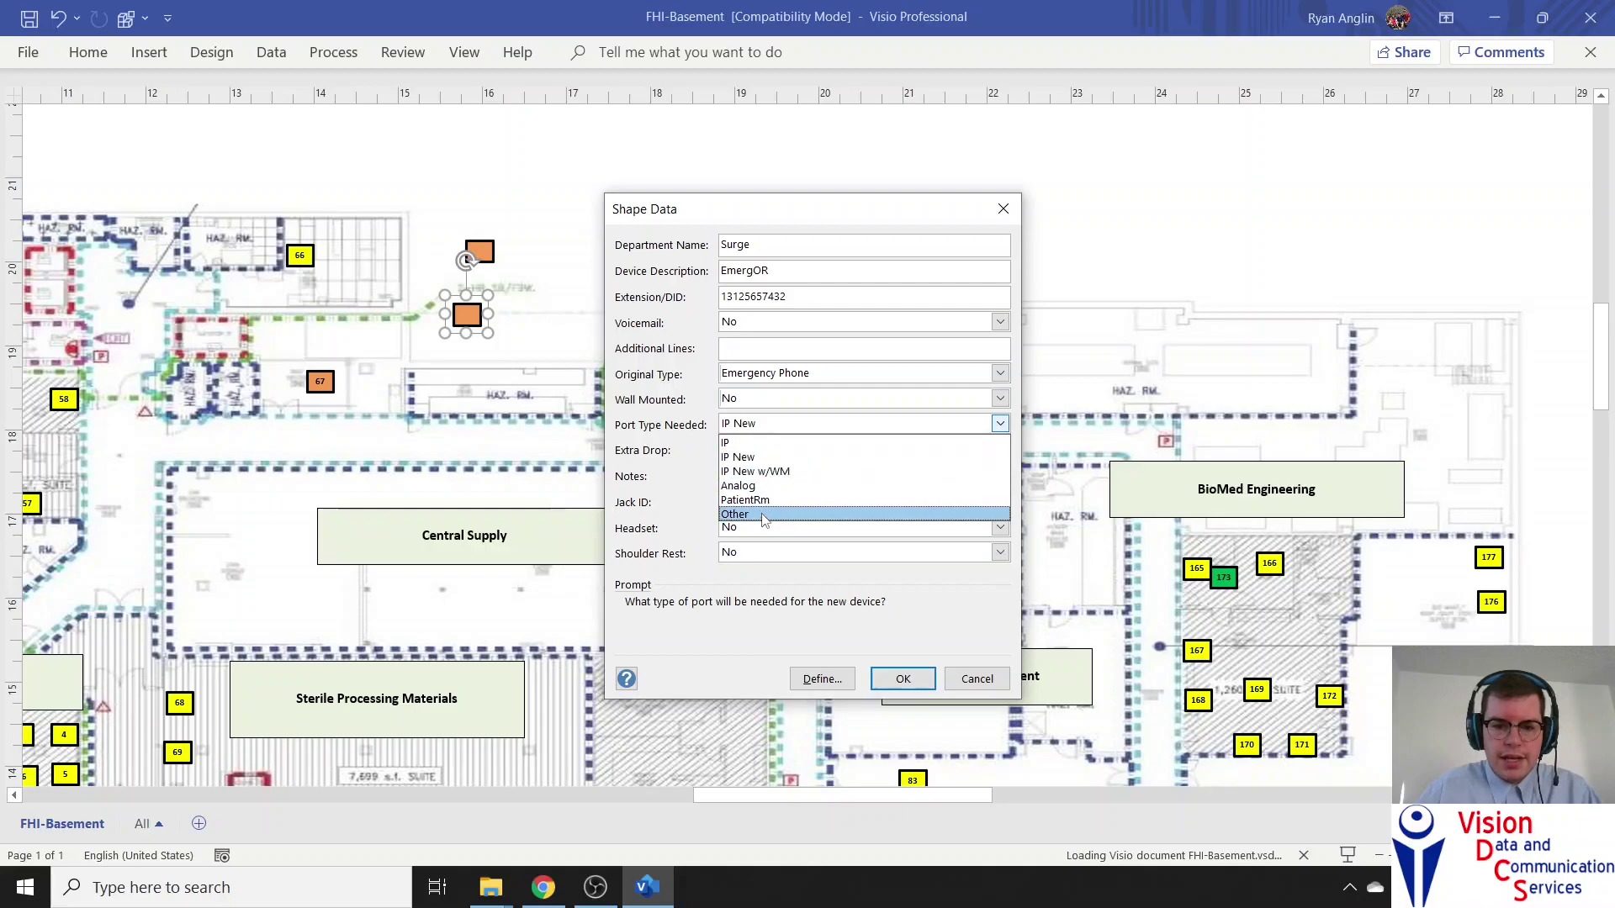
click(768, 486)
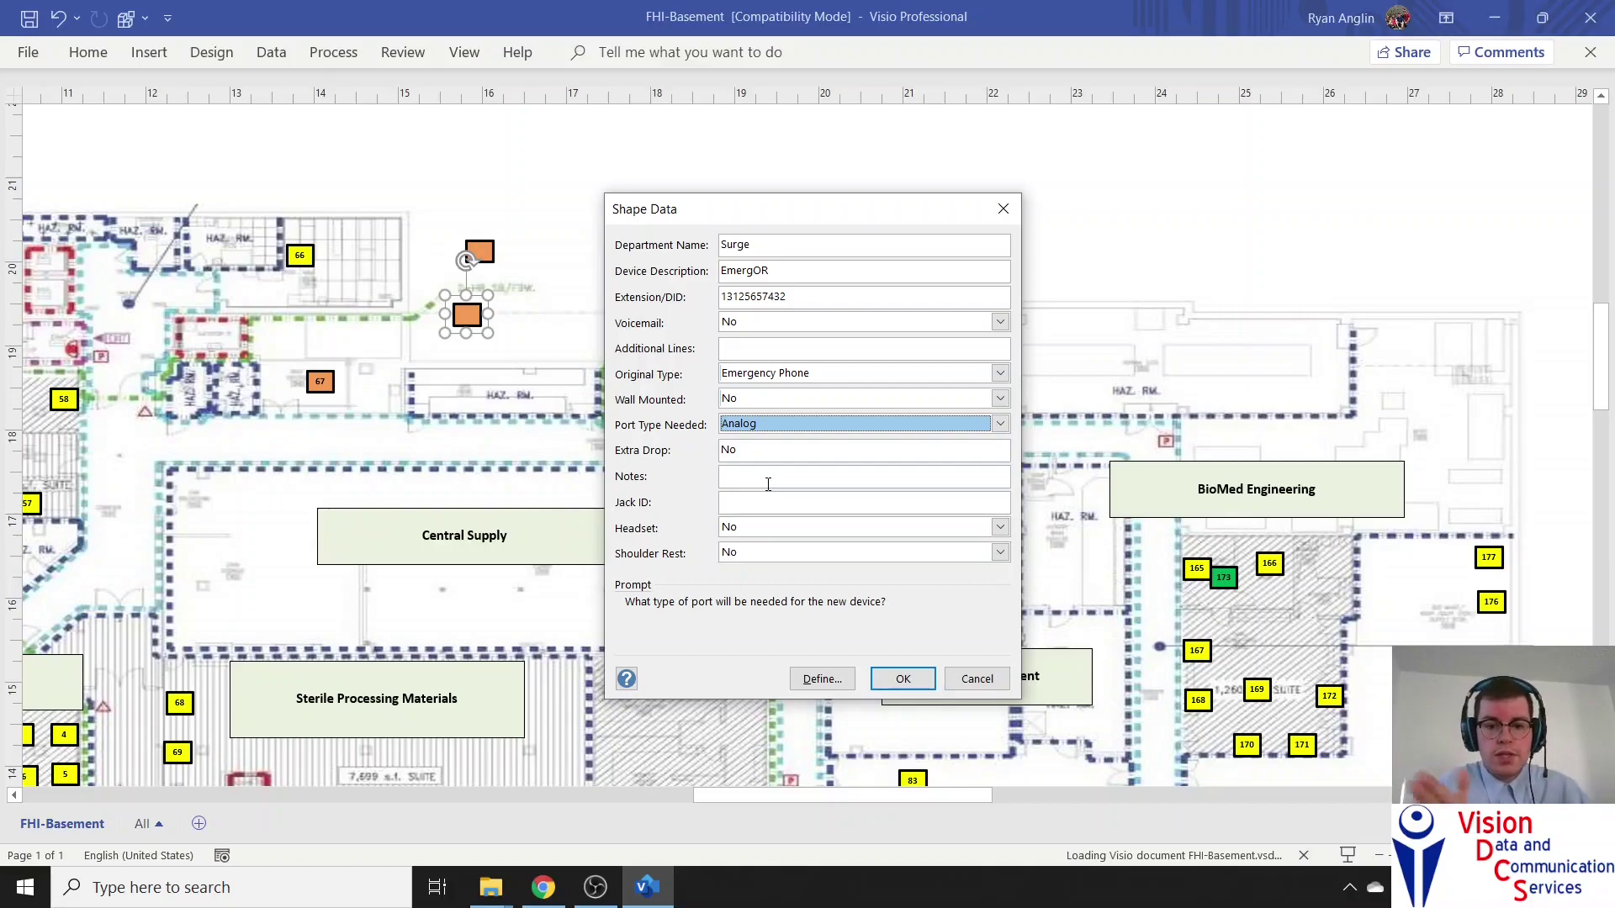
key(Tab)
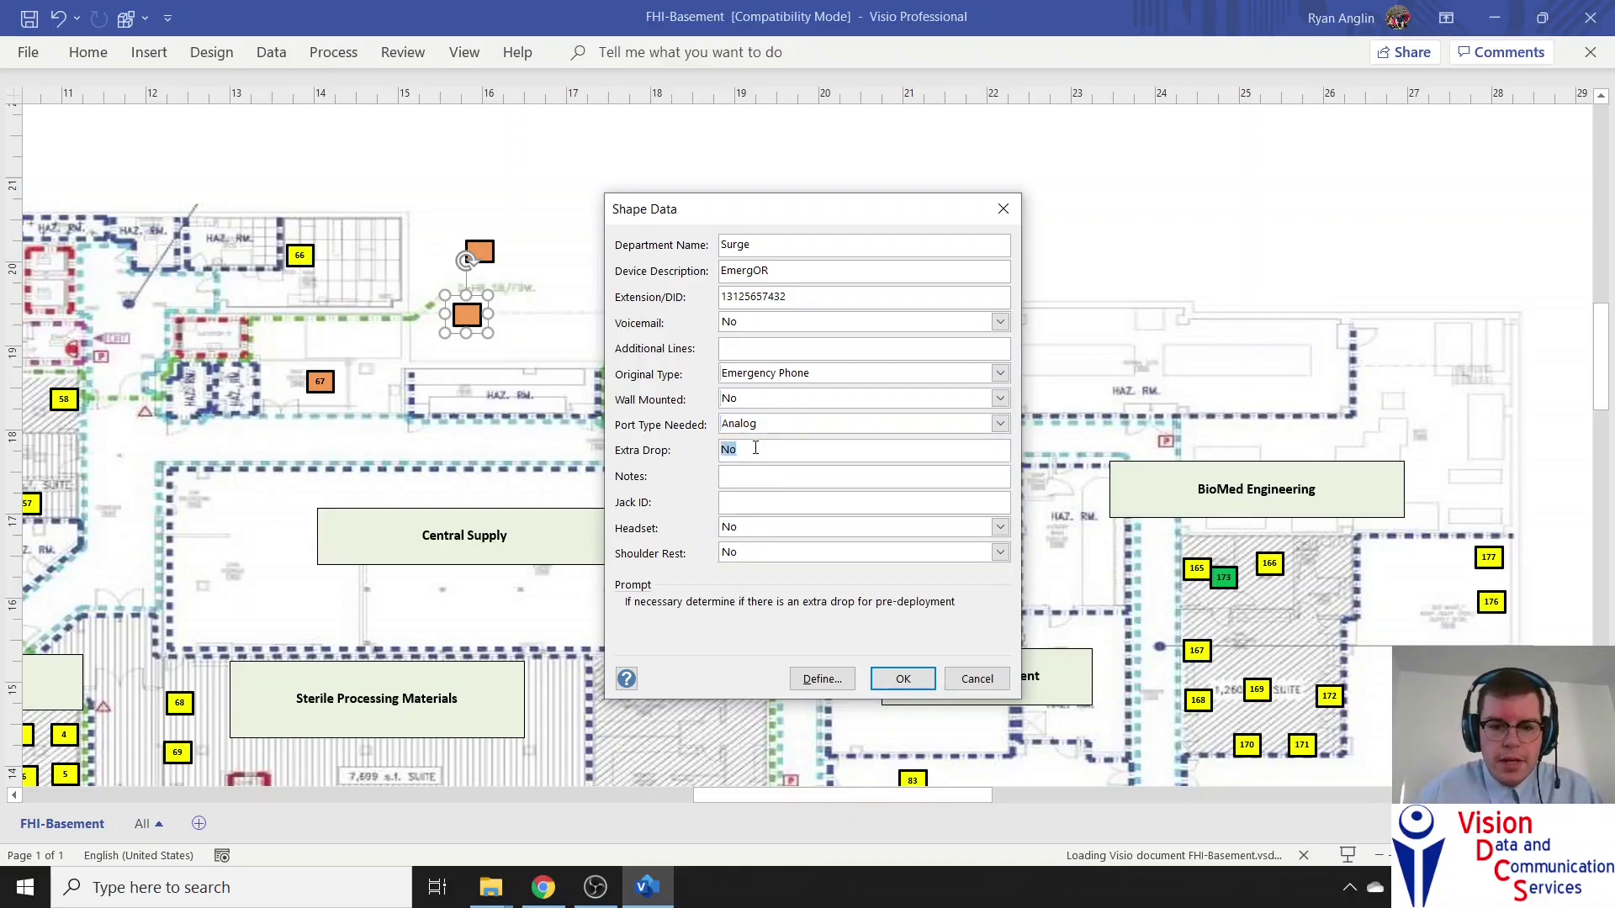
click(741, 482)
text(Emergency Phone)
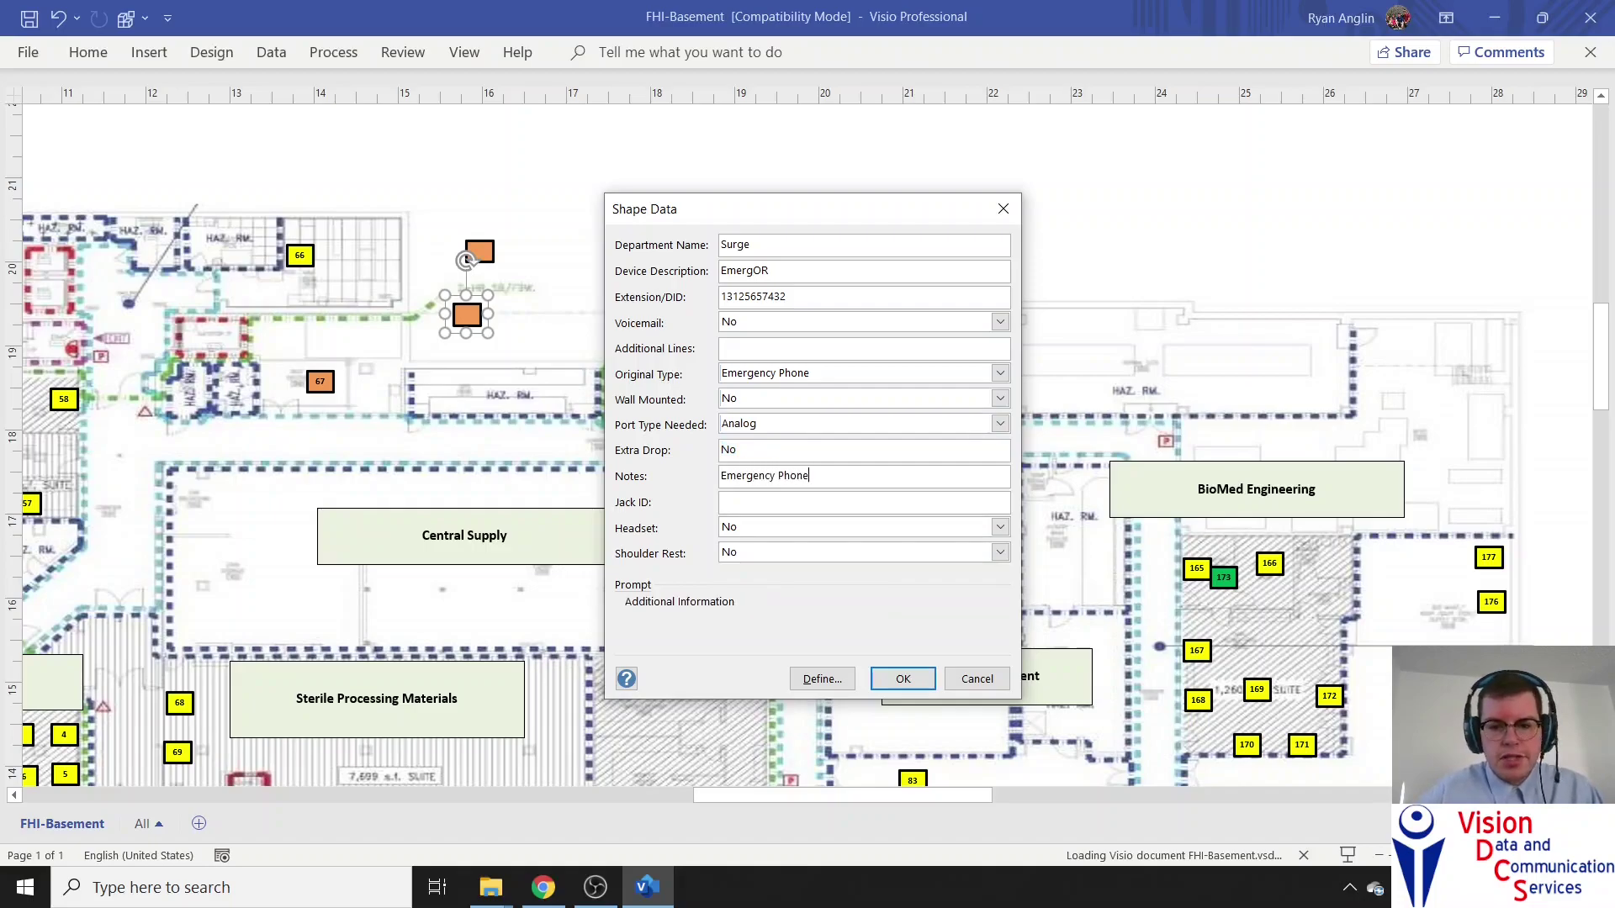
click(751, 501)
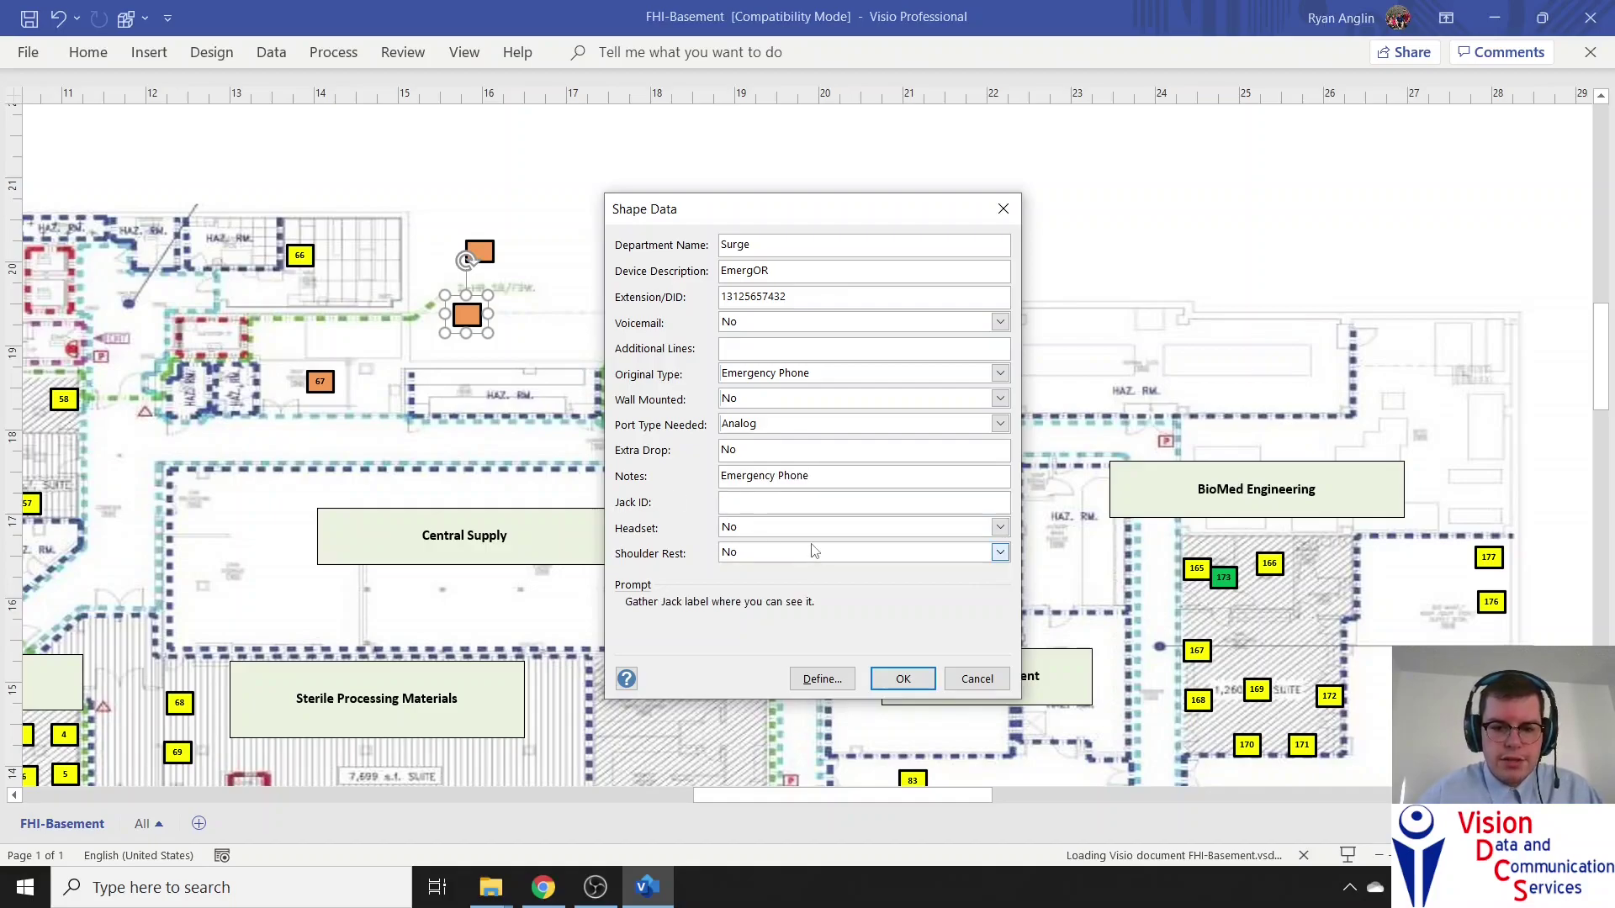
click(901, 679)
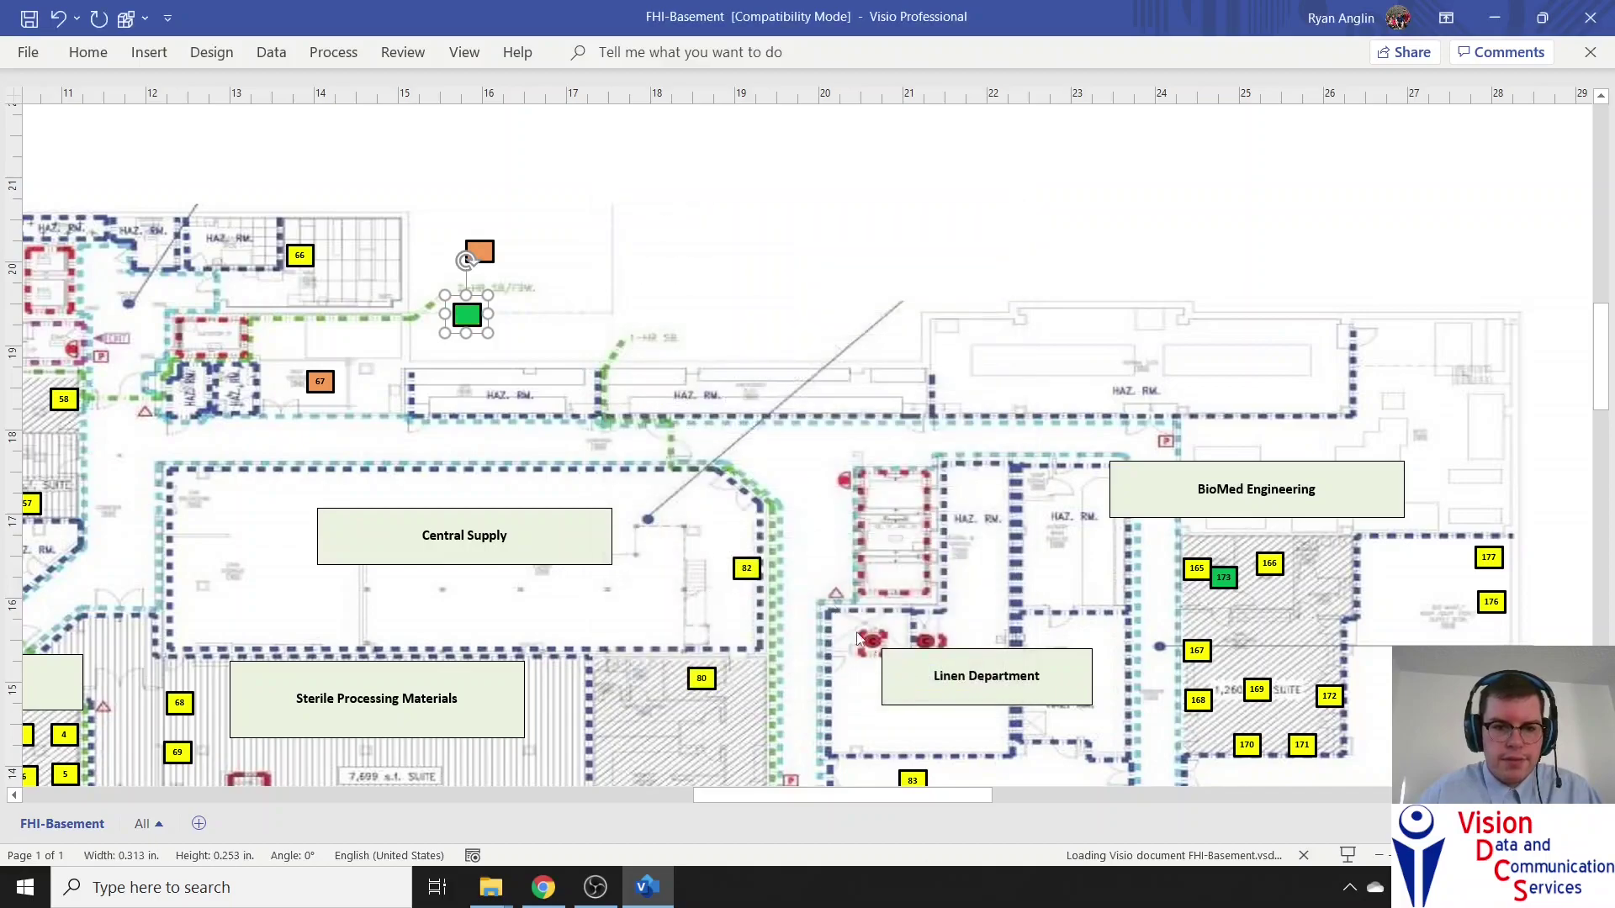
Change the green phone's Port Type Needed to Other in the Shape Data pane
right_click(473, 313)
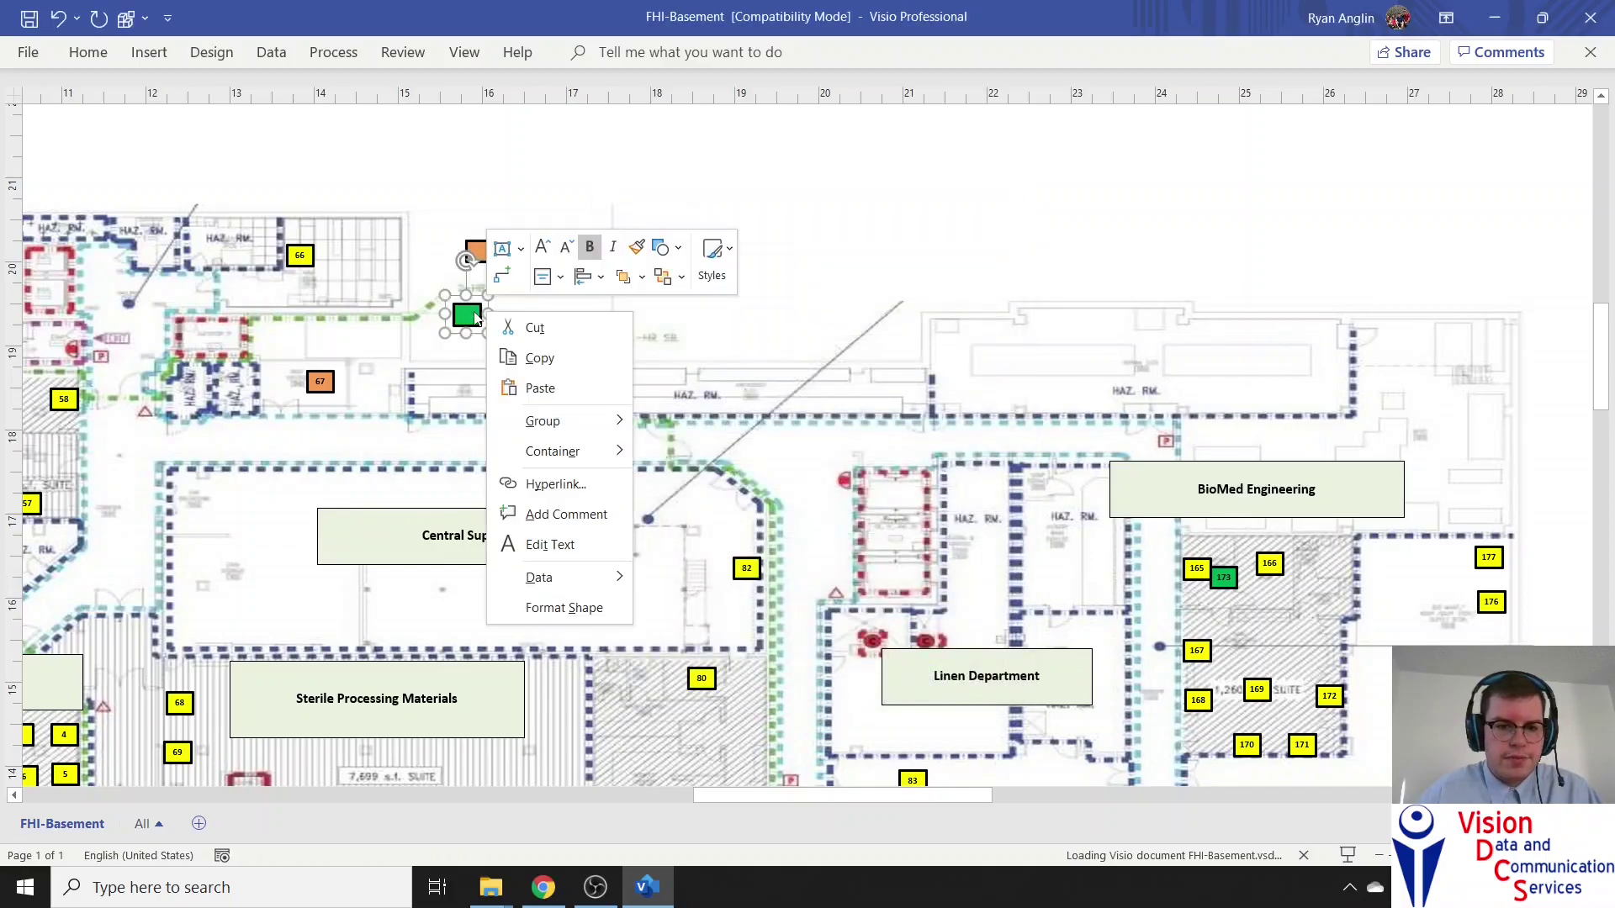
mouse_move(561, 586)
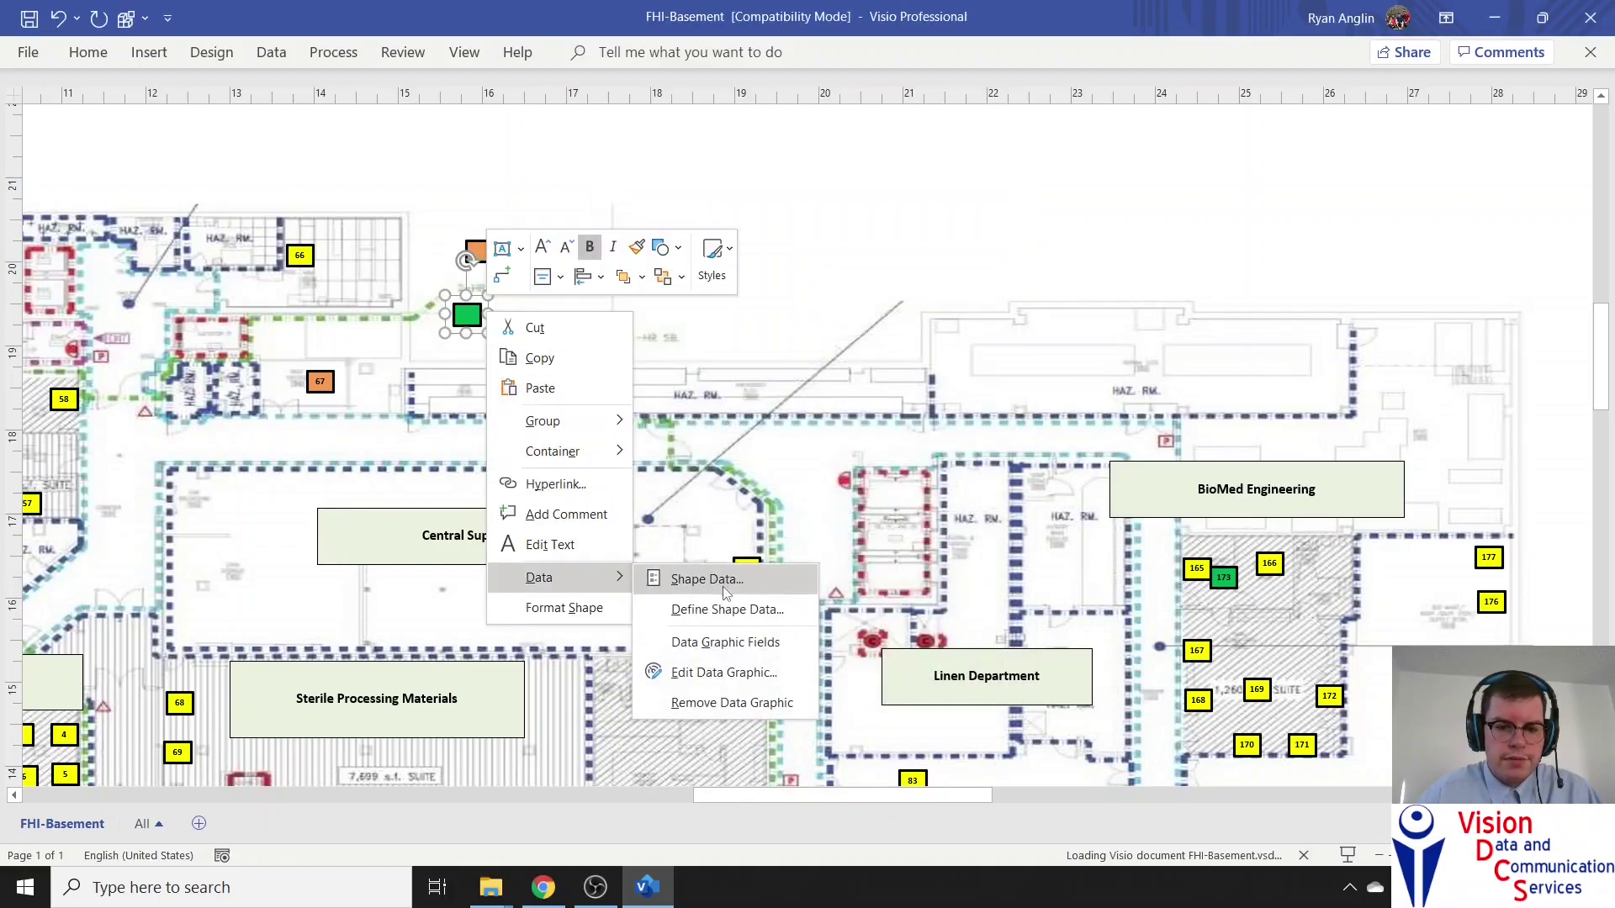
click(681, 577)
click(1544, 353)
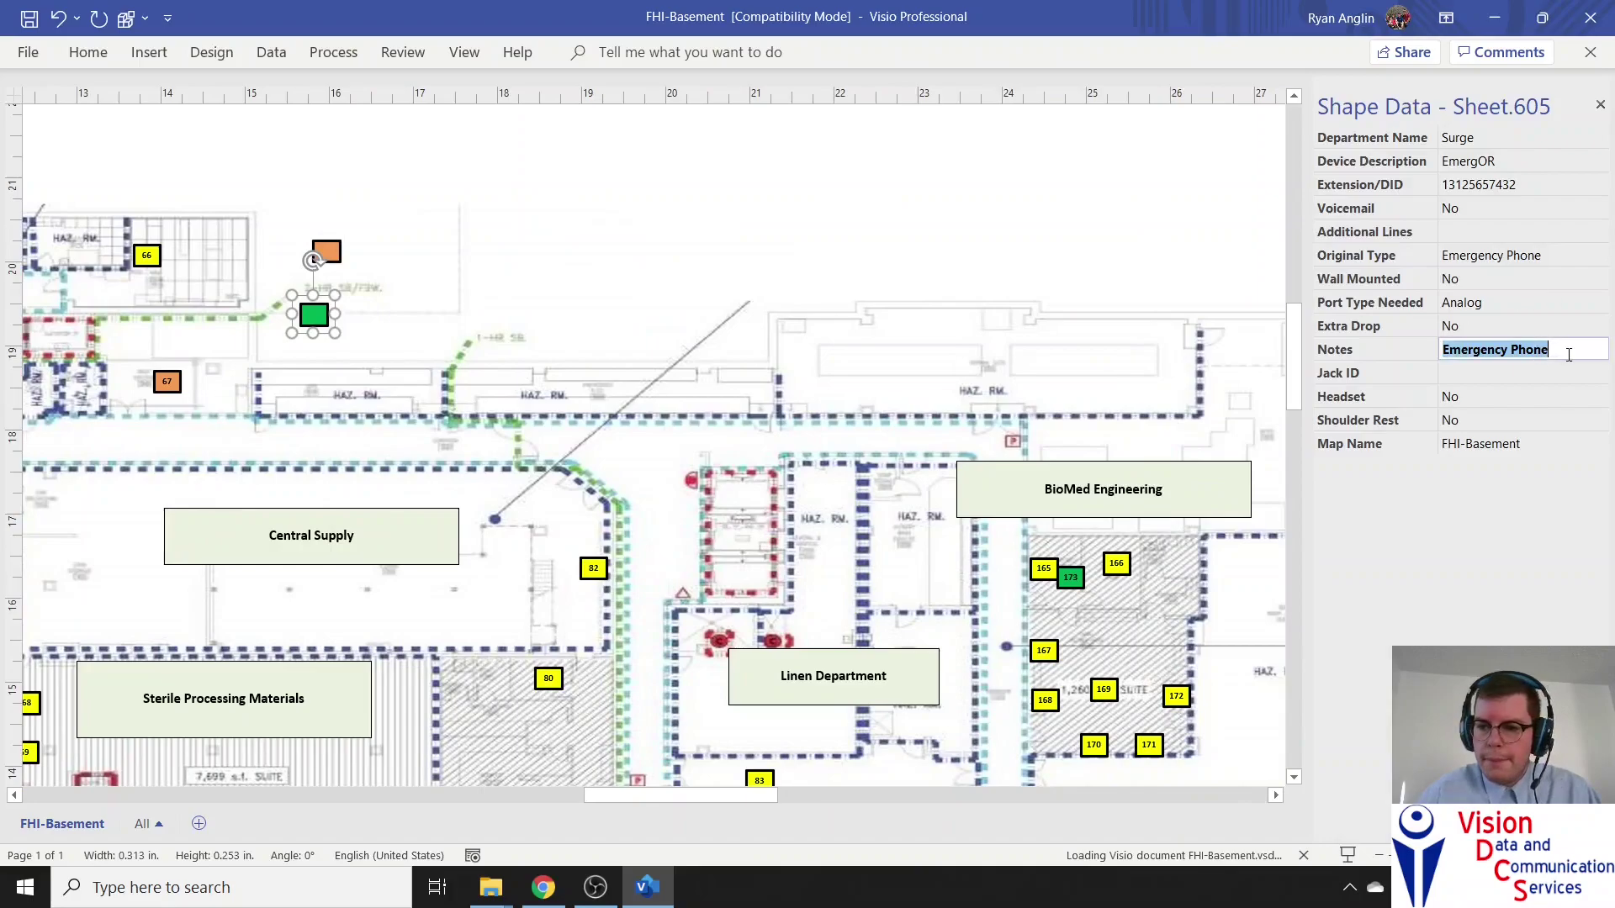
click(1498, 301)
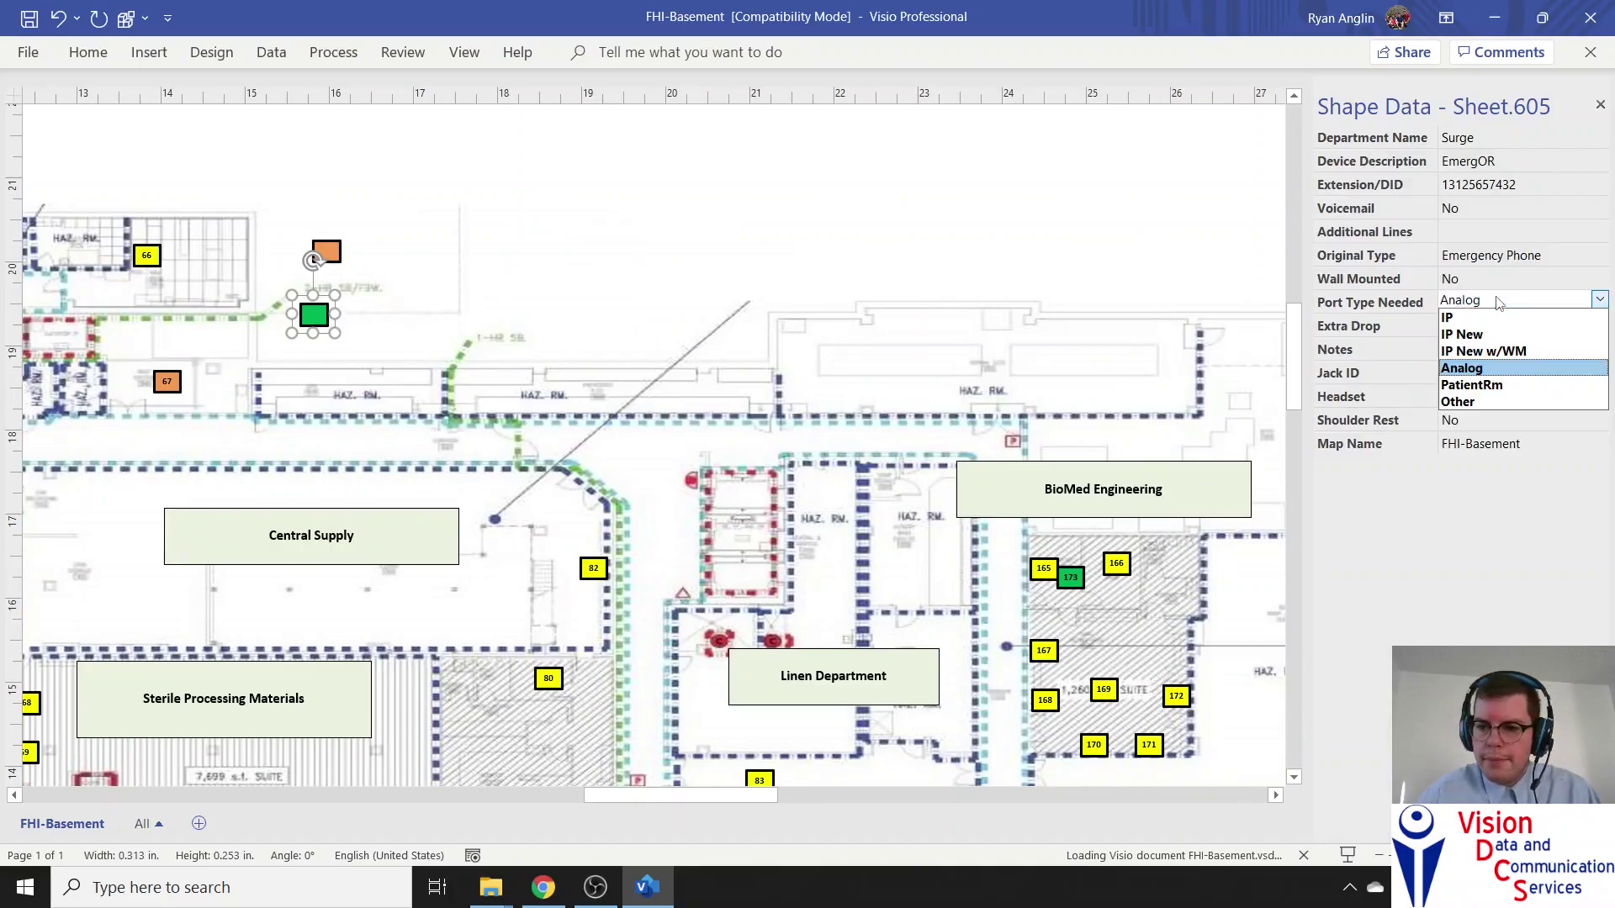
click(1505, 401)
click(815, 233)
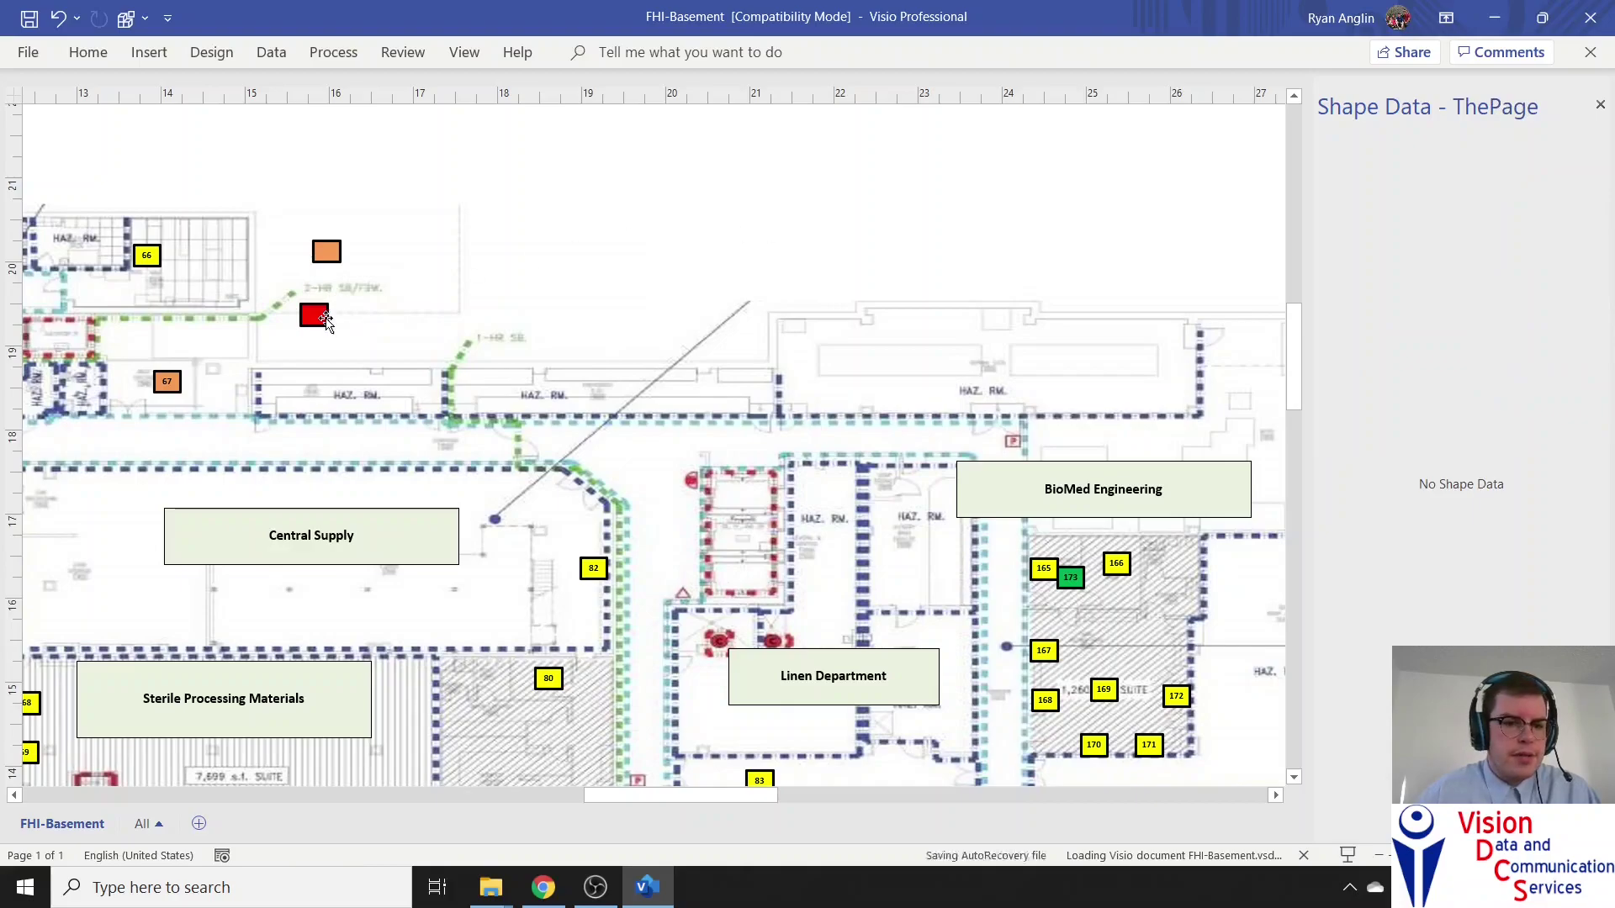
Reselect the now-red phone and confirm Port Type Needed stays Other
click(312, 316)
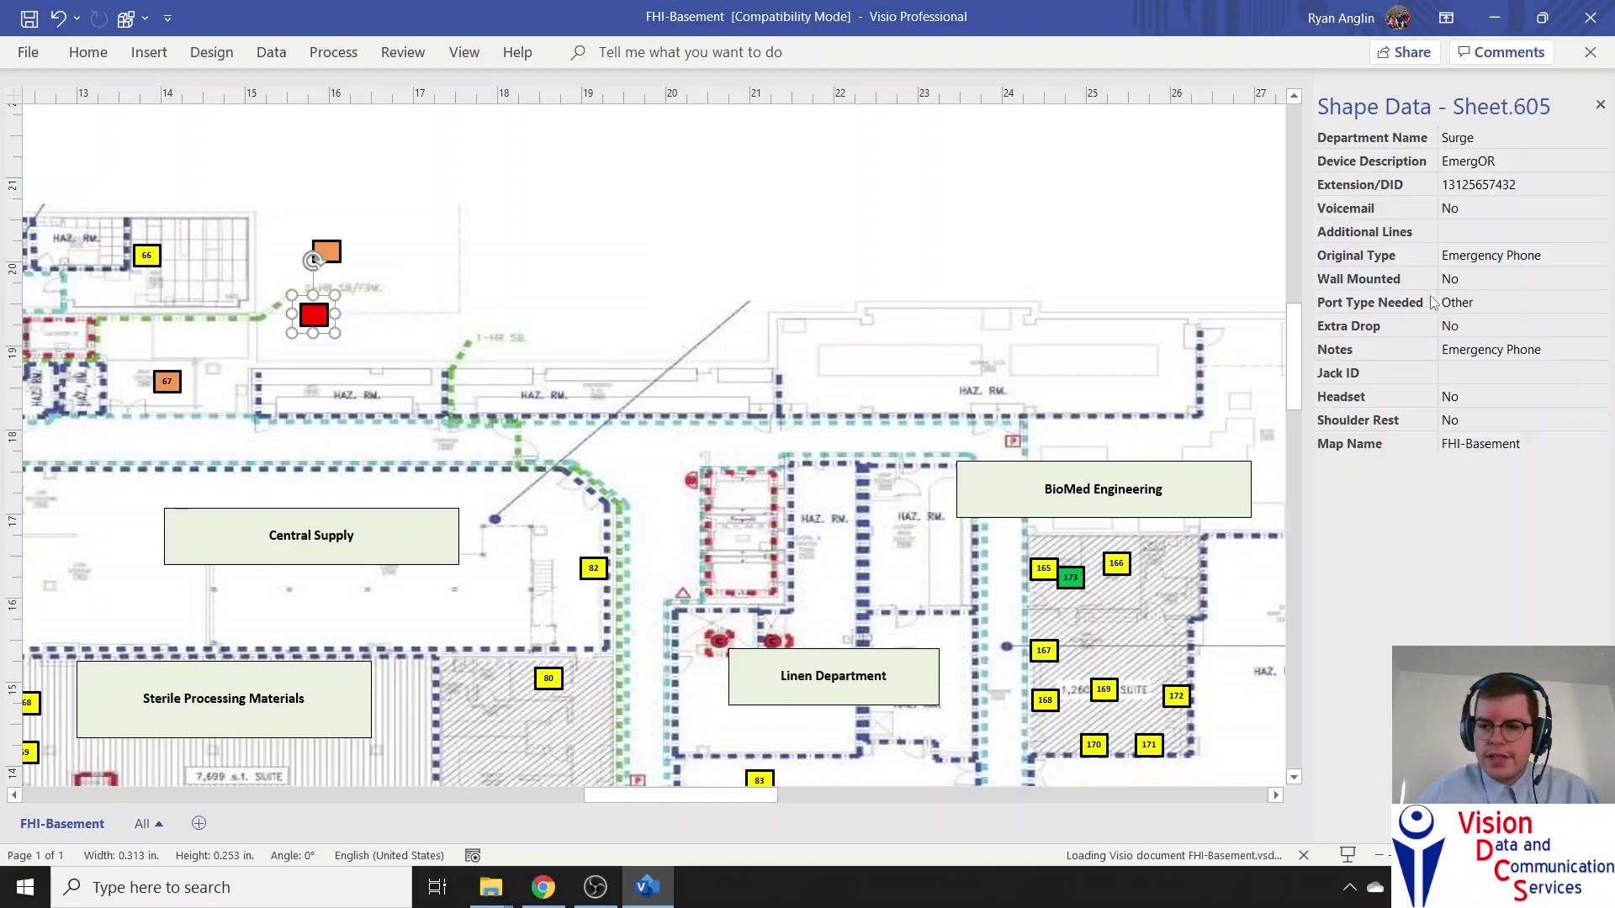
click(1484, 305)
click(1495, 304)
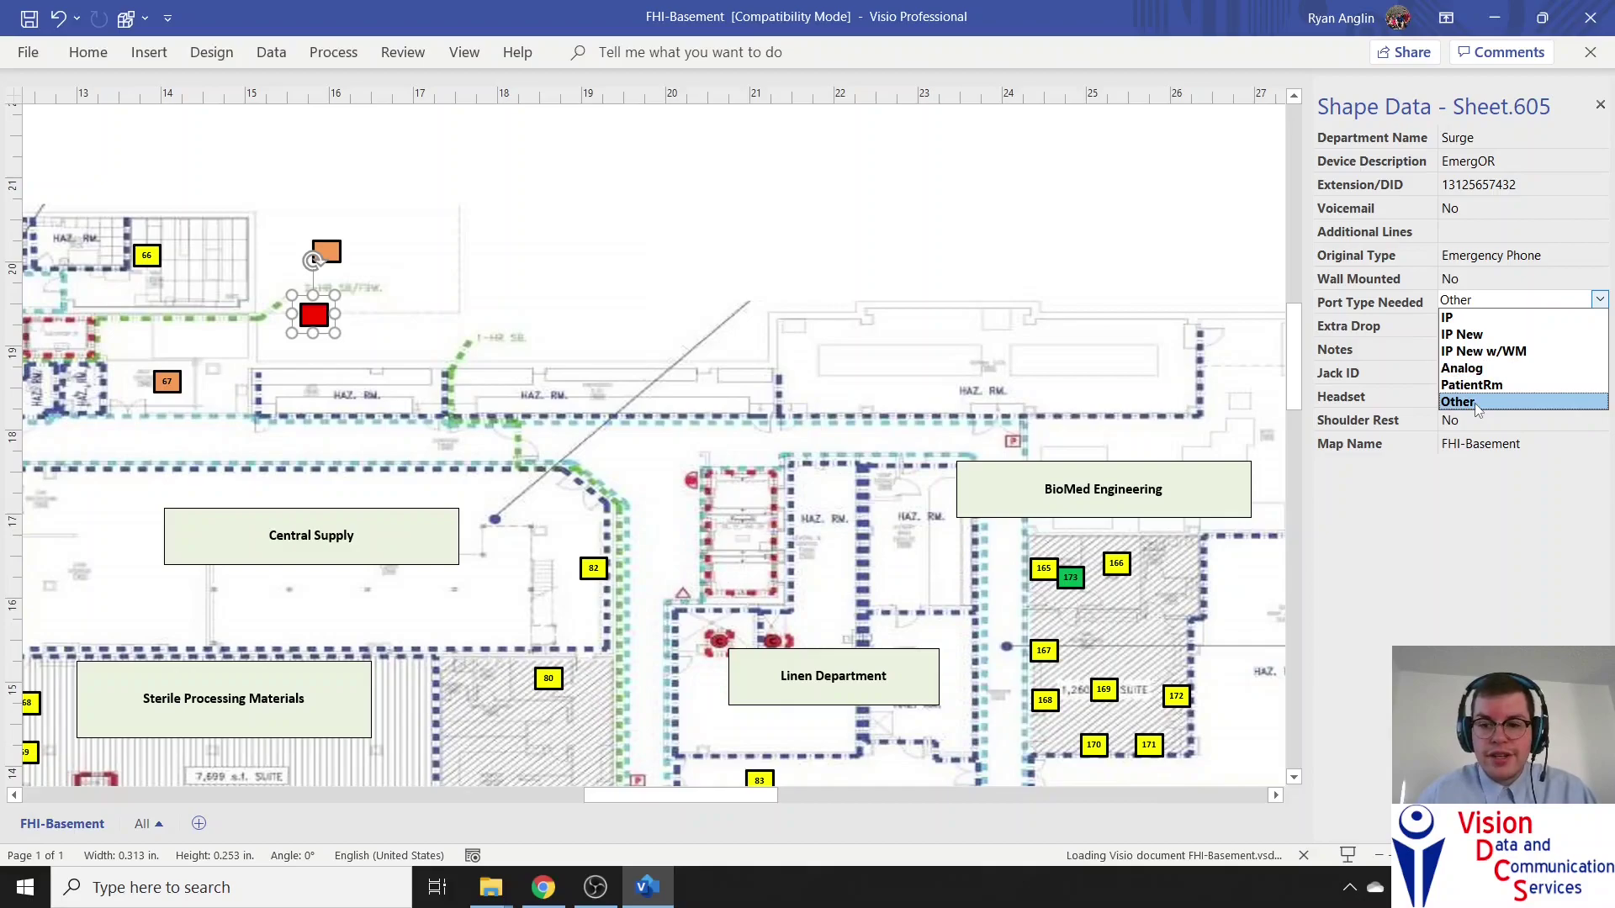
click(1478, 403)
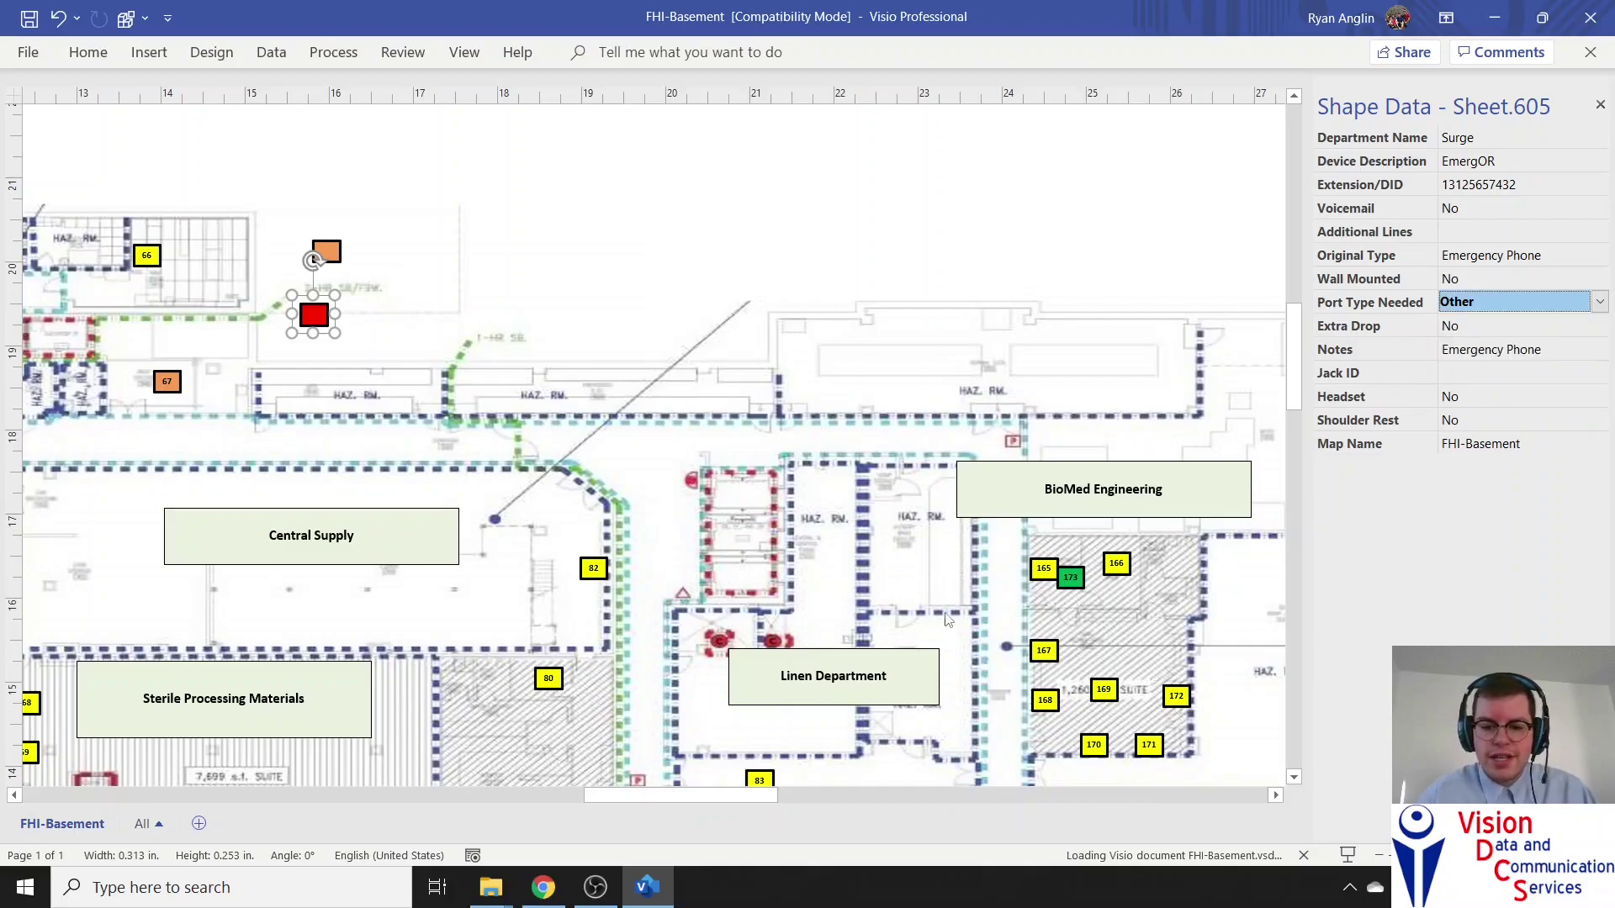
click(706, 660)
drag(719, 794, 875, 771)
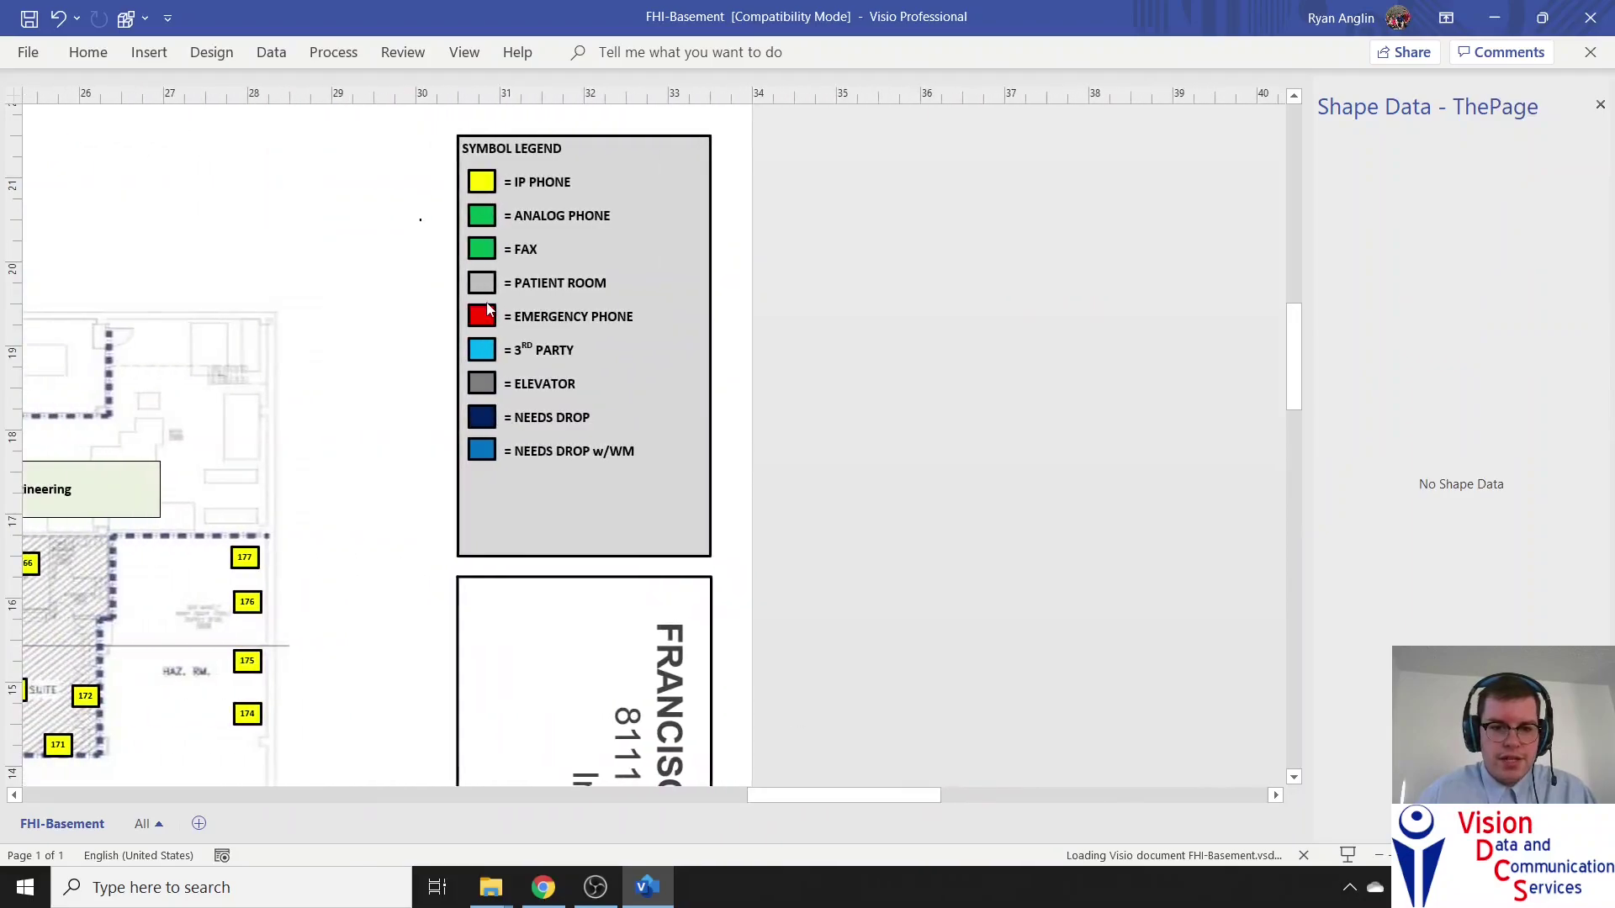
Check the Symbol Legend, then switch to the Google Slides training deck in Chrome
drag(786, 795, 593, 795)
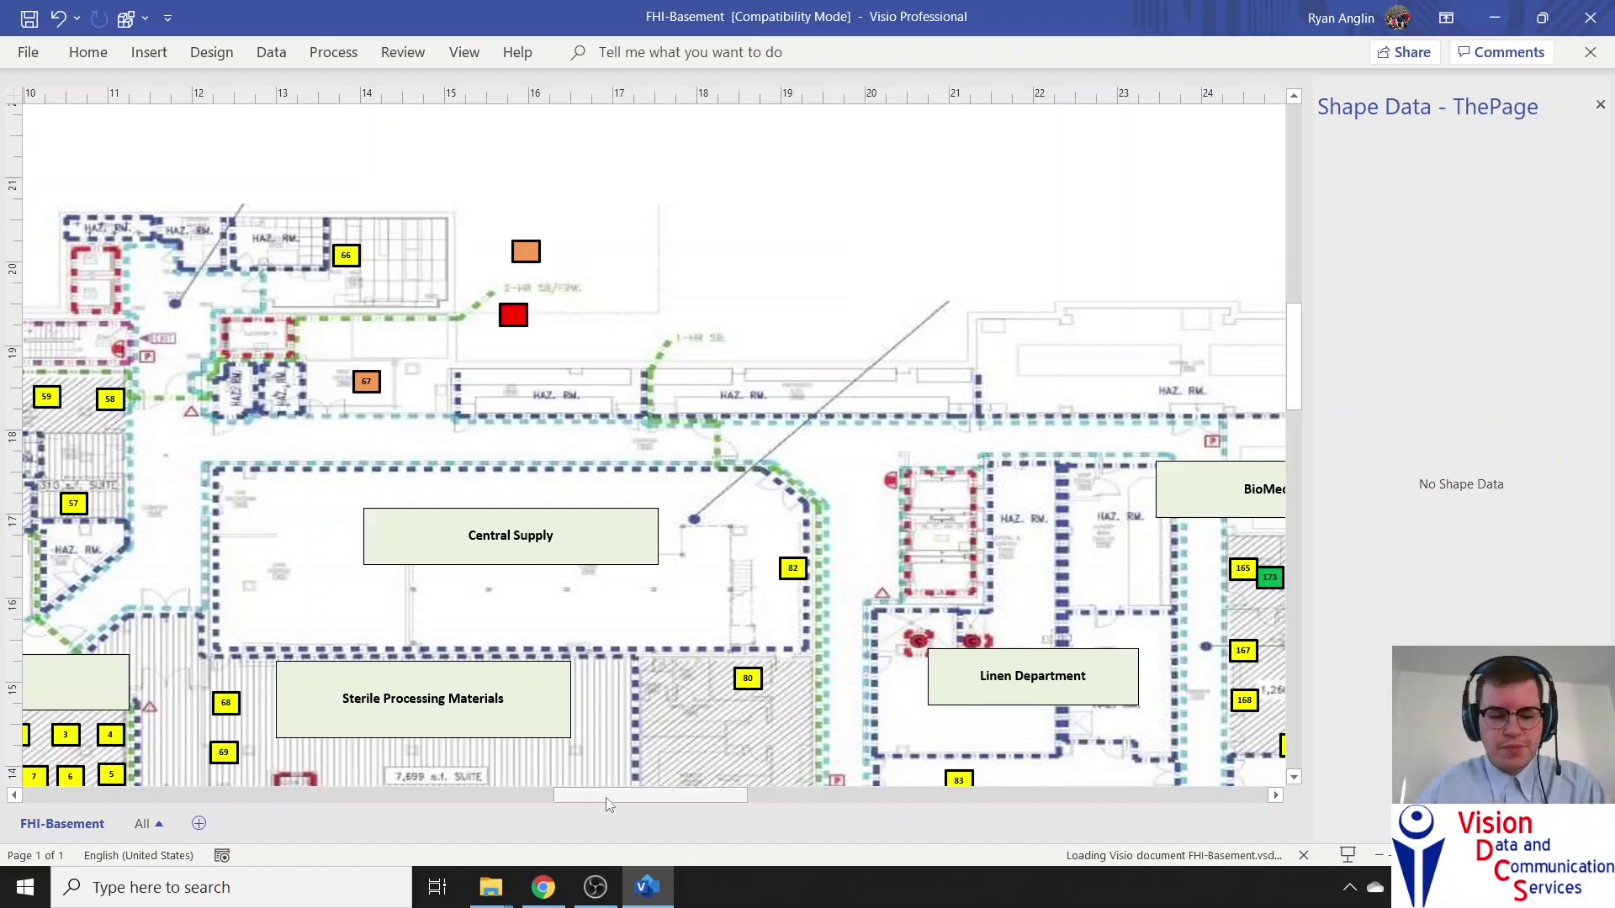
click(646, 887)
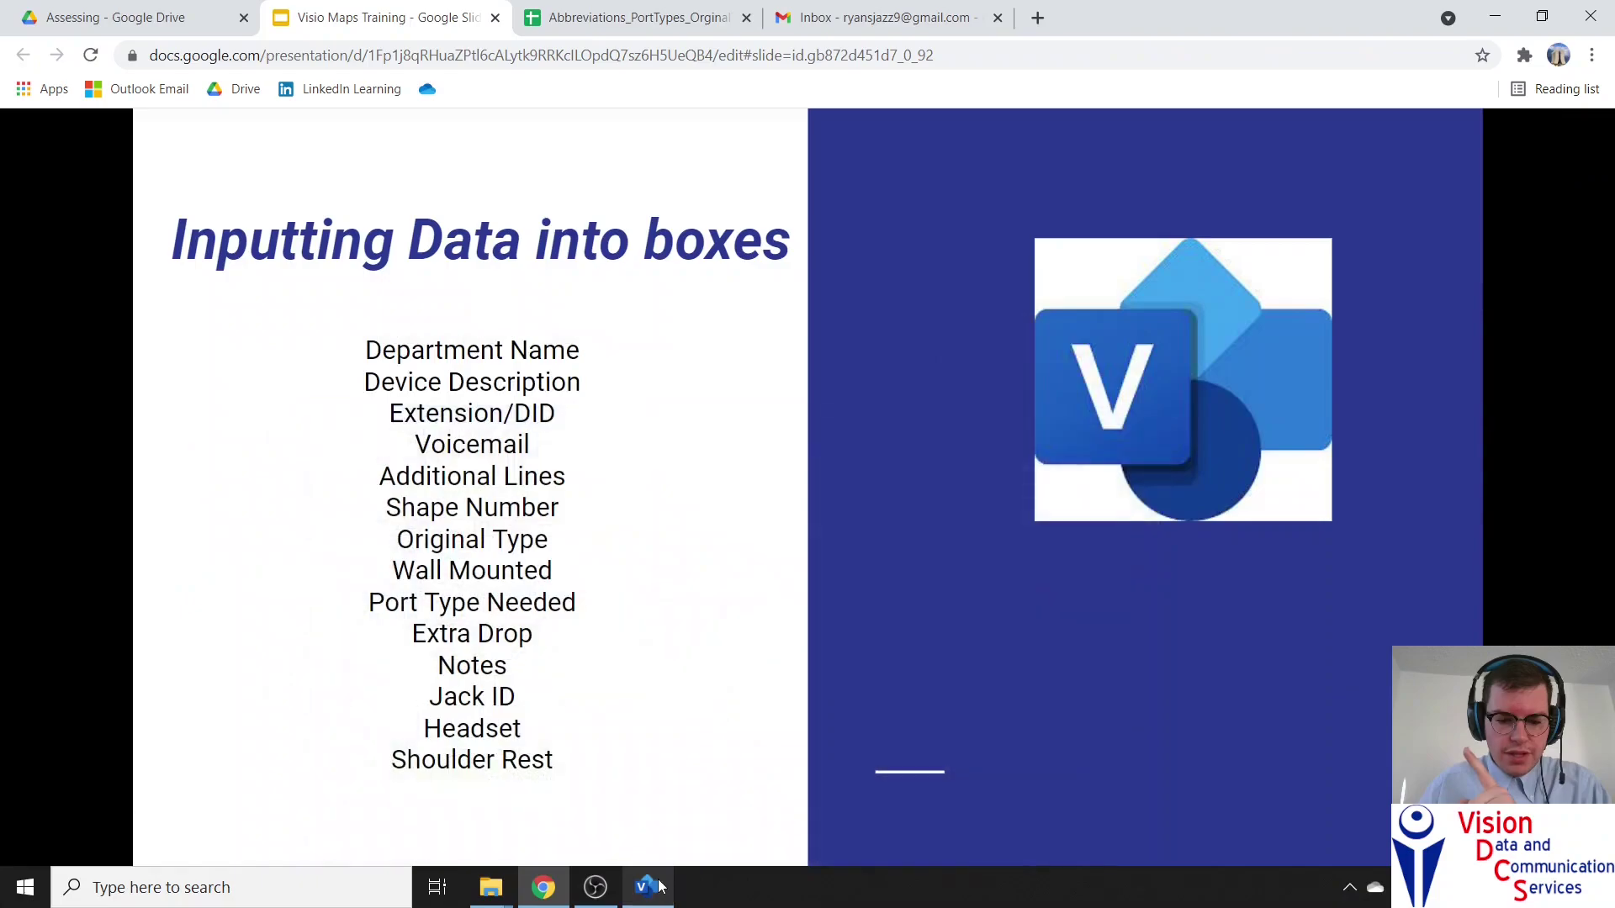
Advance past the Additional Lines, Original Type and Port Type Needed slides to 'Reworking boxes'
key(Right)
key(Right)
key(Right)
key(Right)
key(Right)
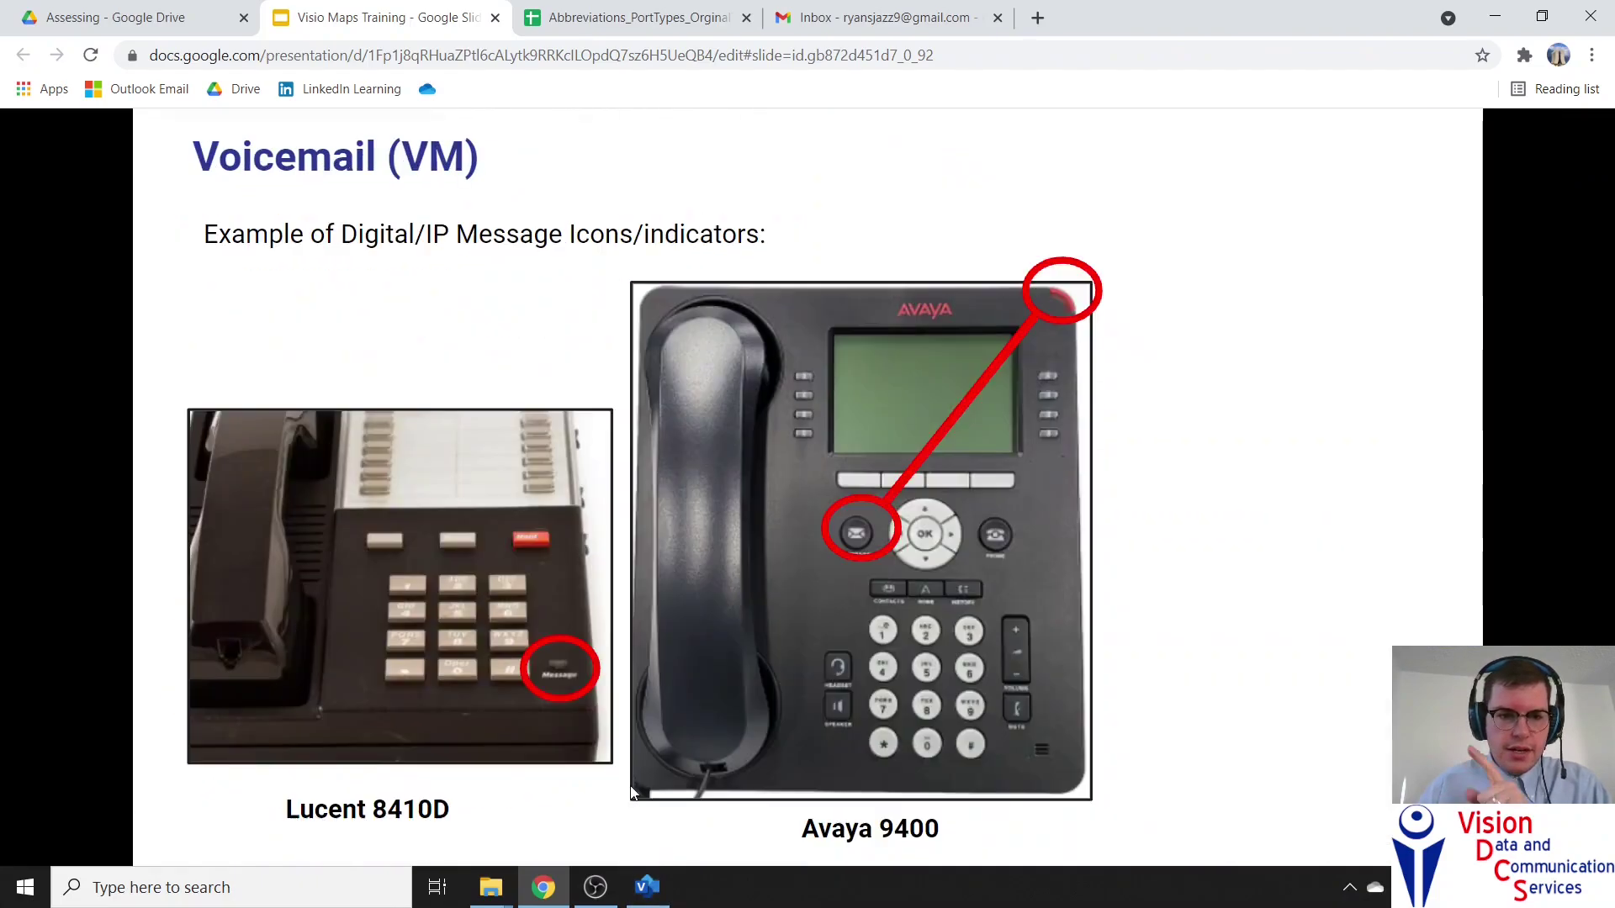
key(Right)
key(Right)
key(Right)
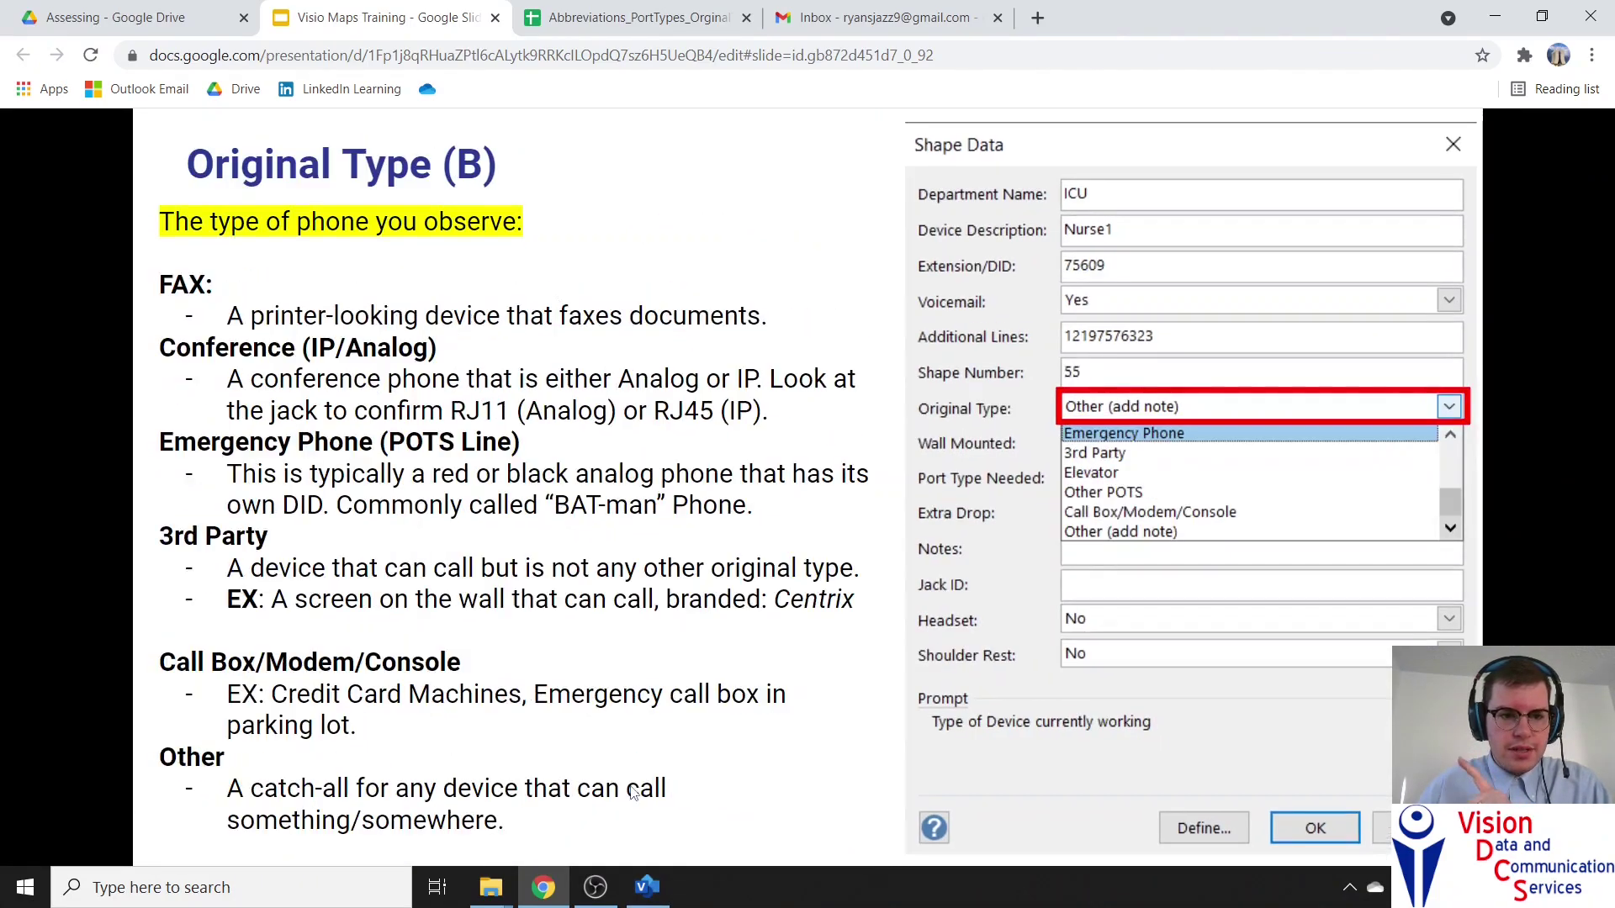
key(Right)
key(Right)
key(Right)
key(Right)
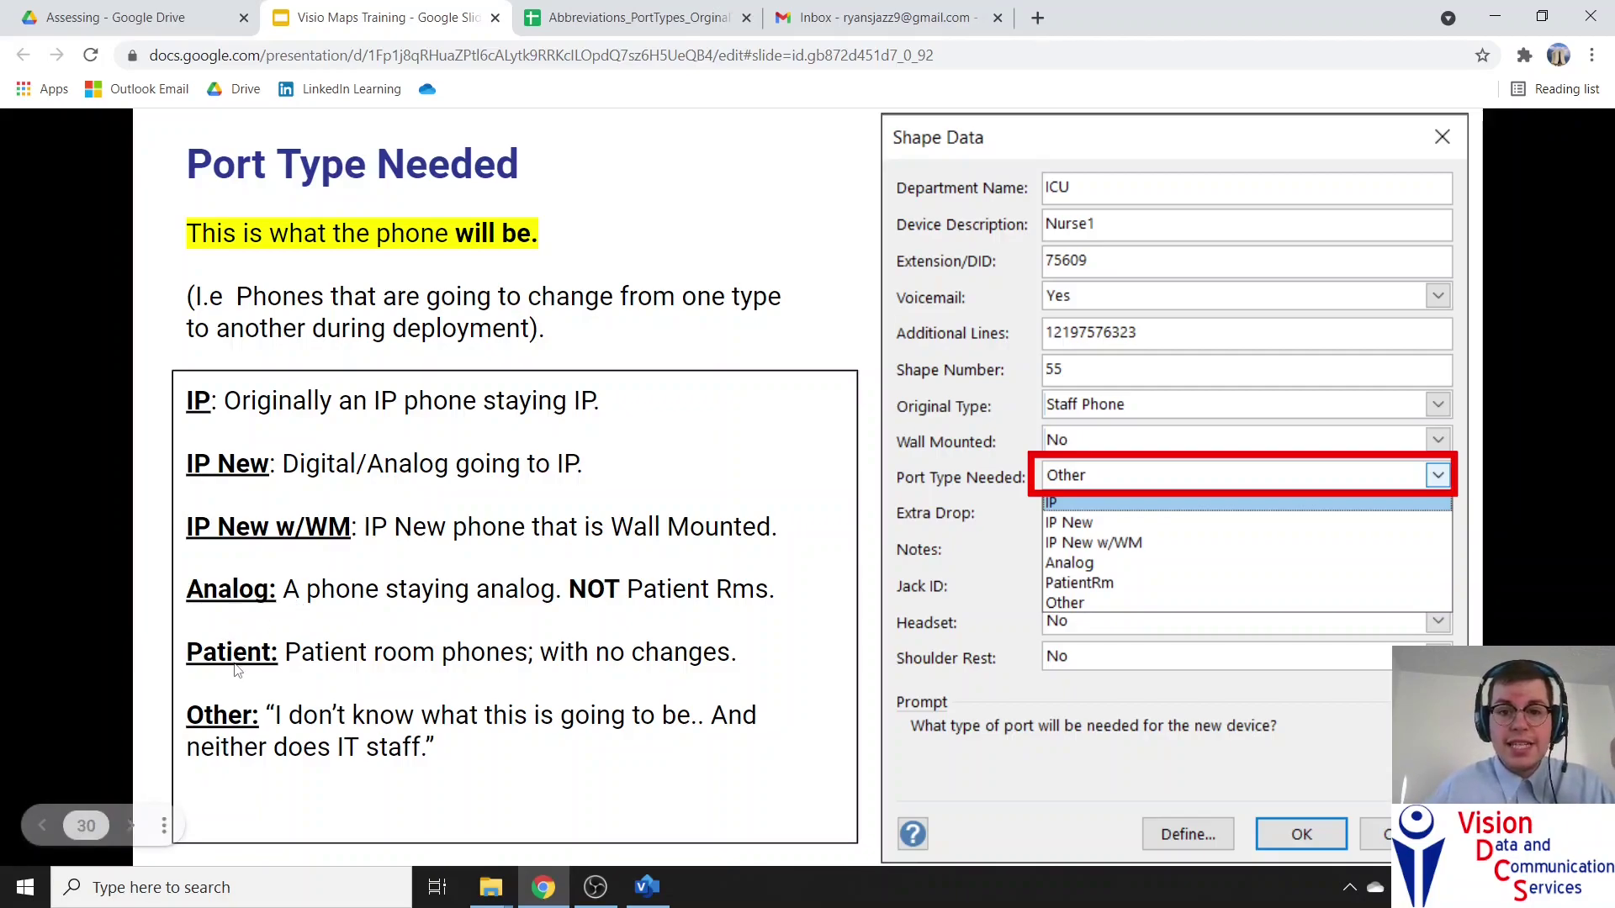
key(Right)
key(Left)
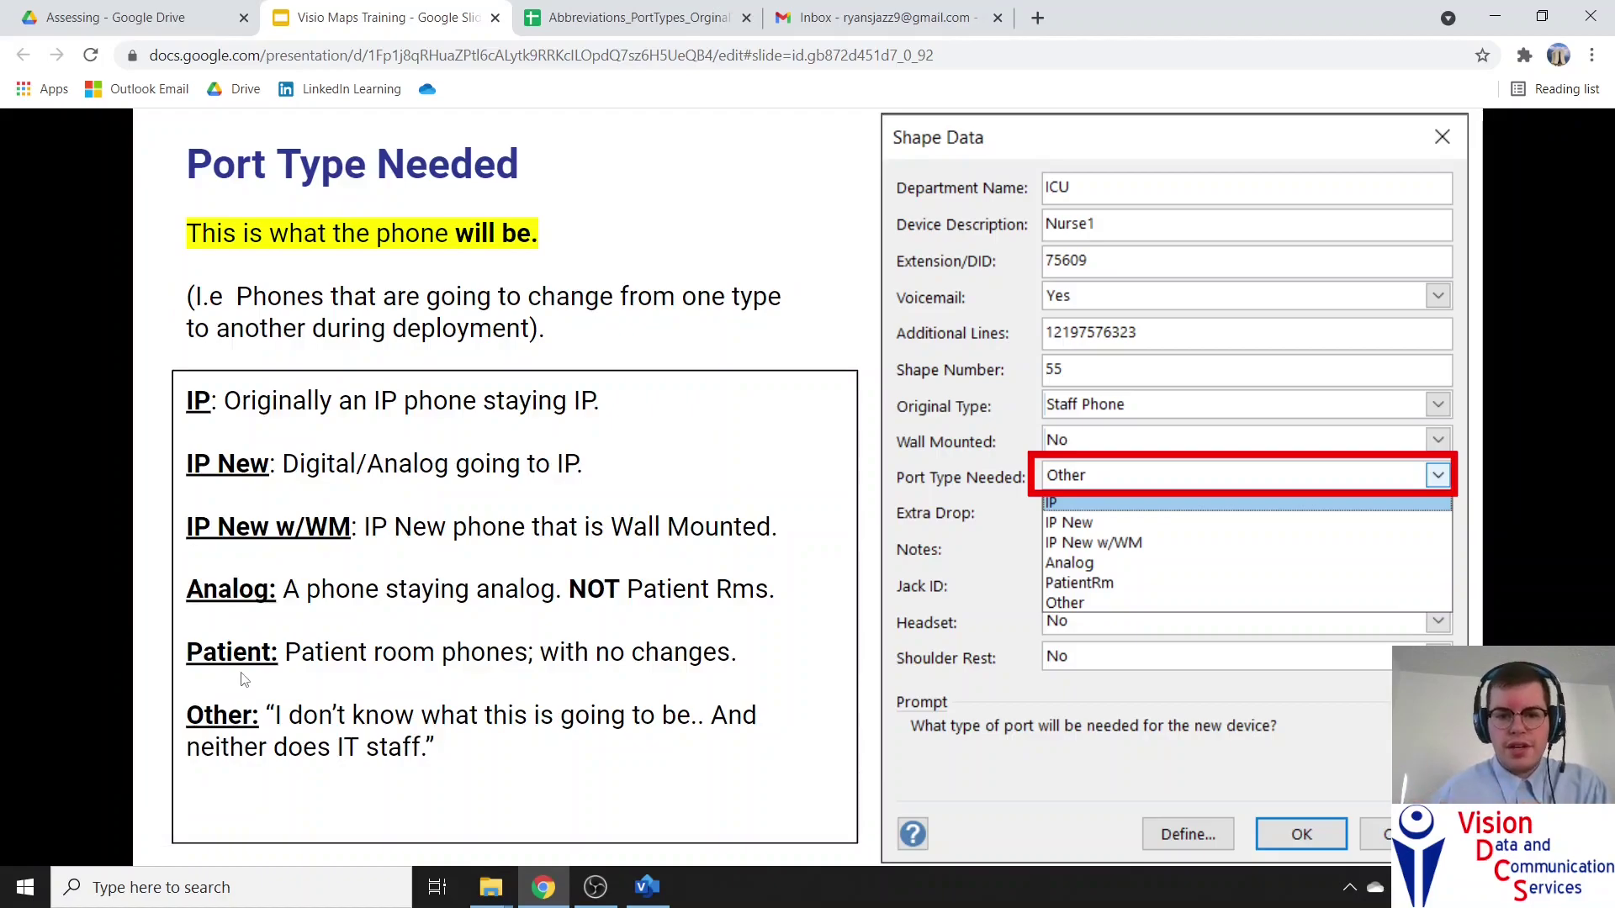
key(Right)
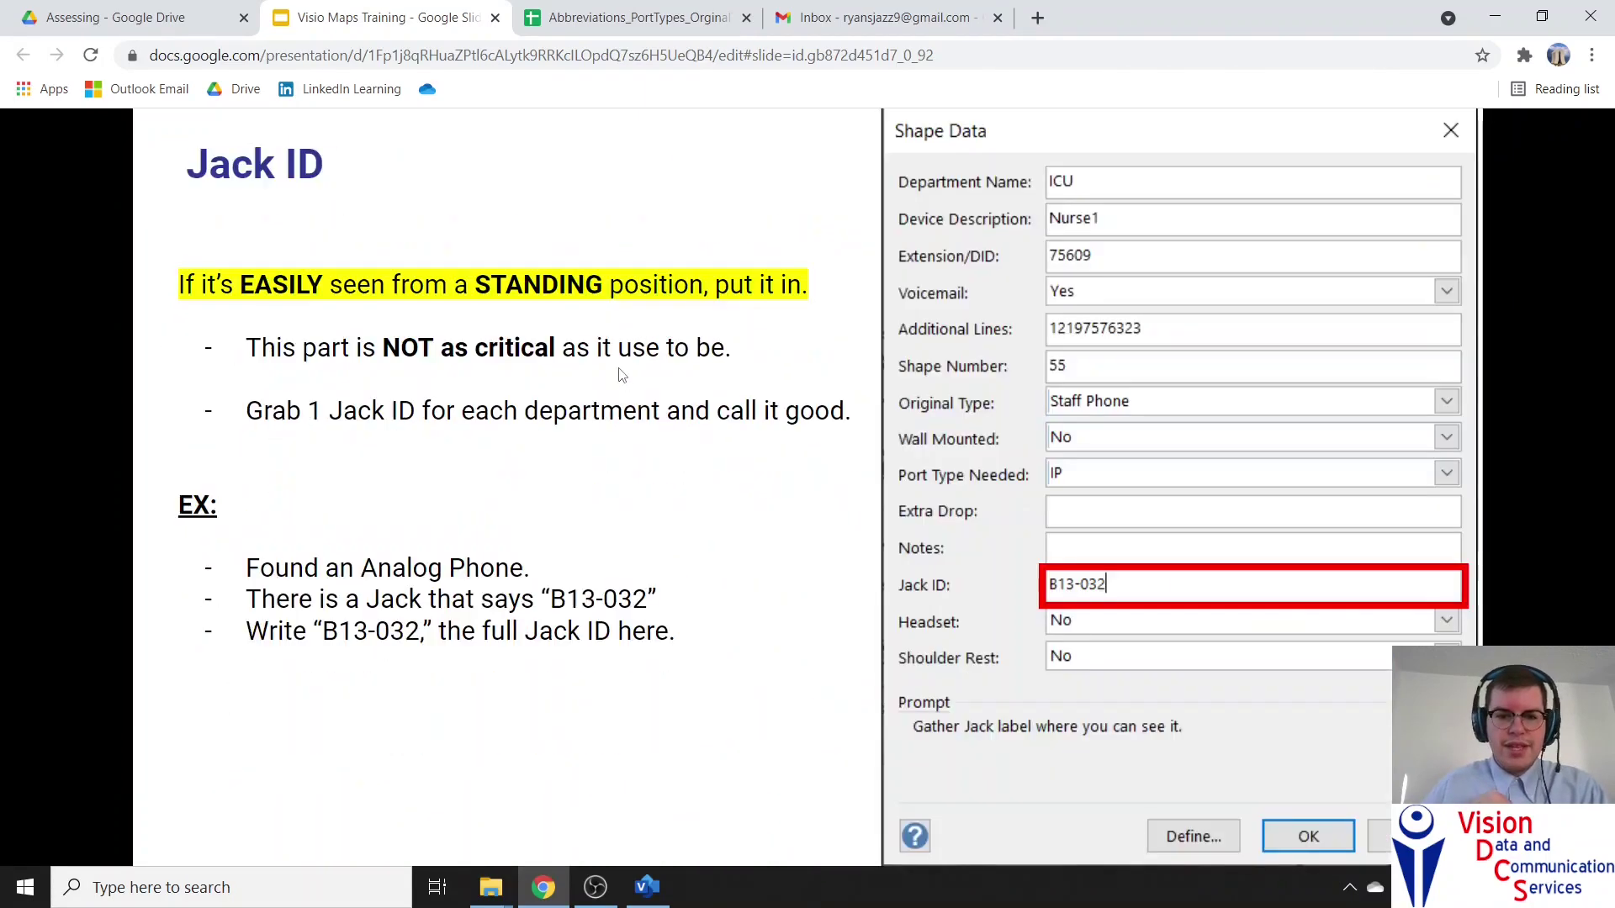
key(Right)
key(Right)
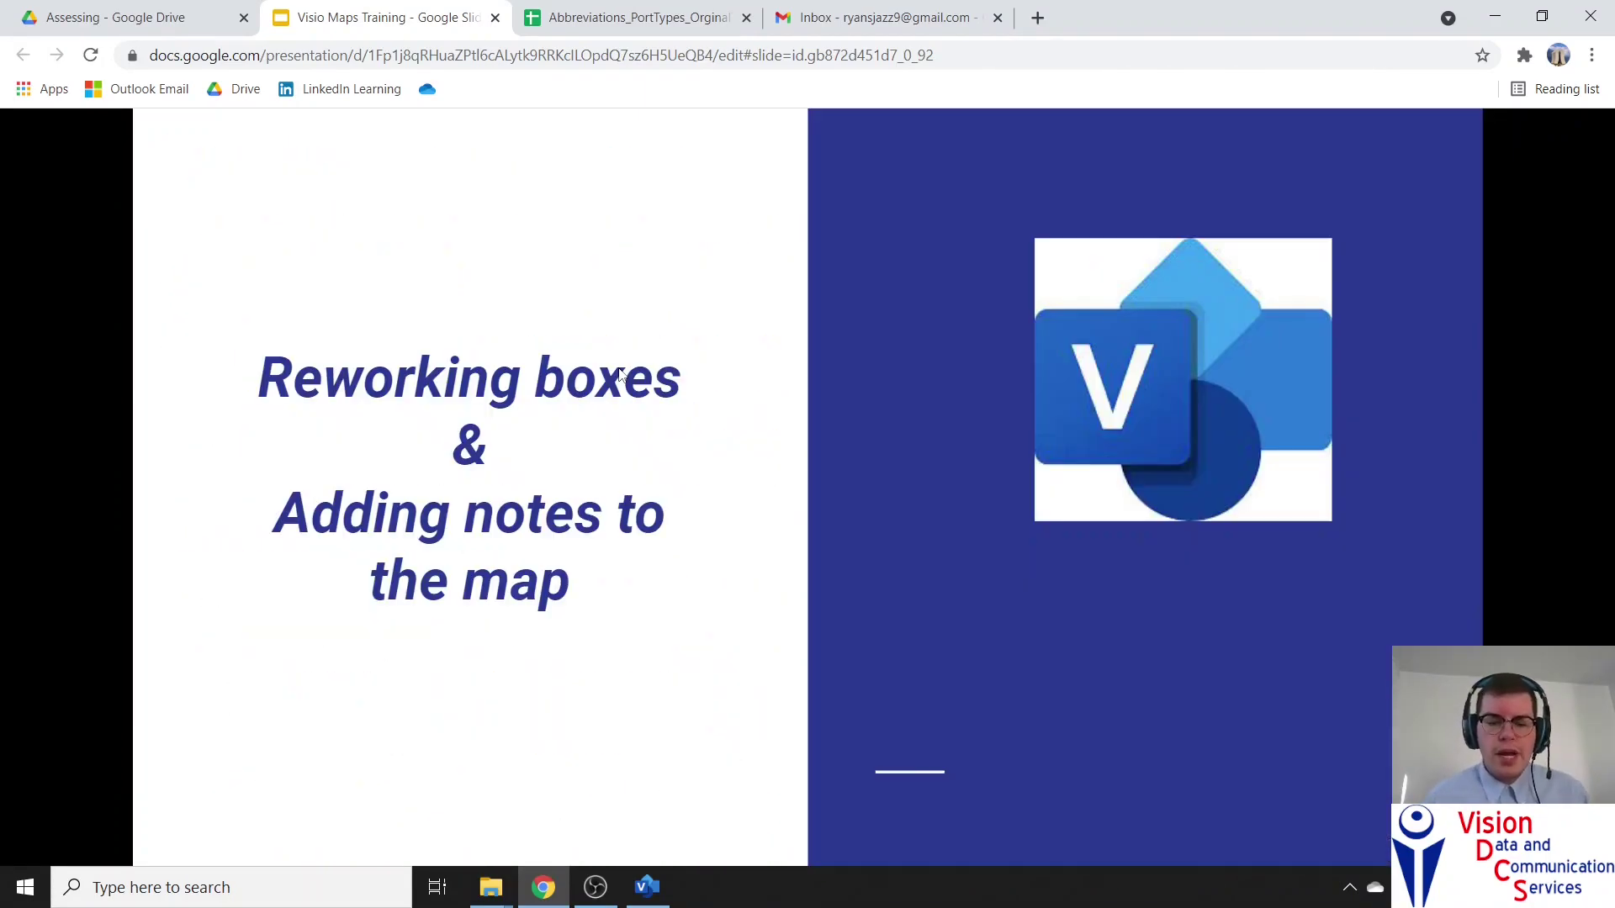